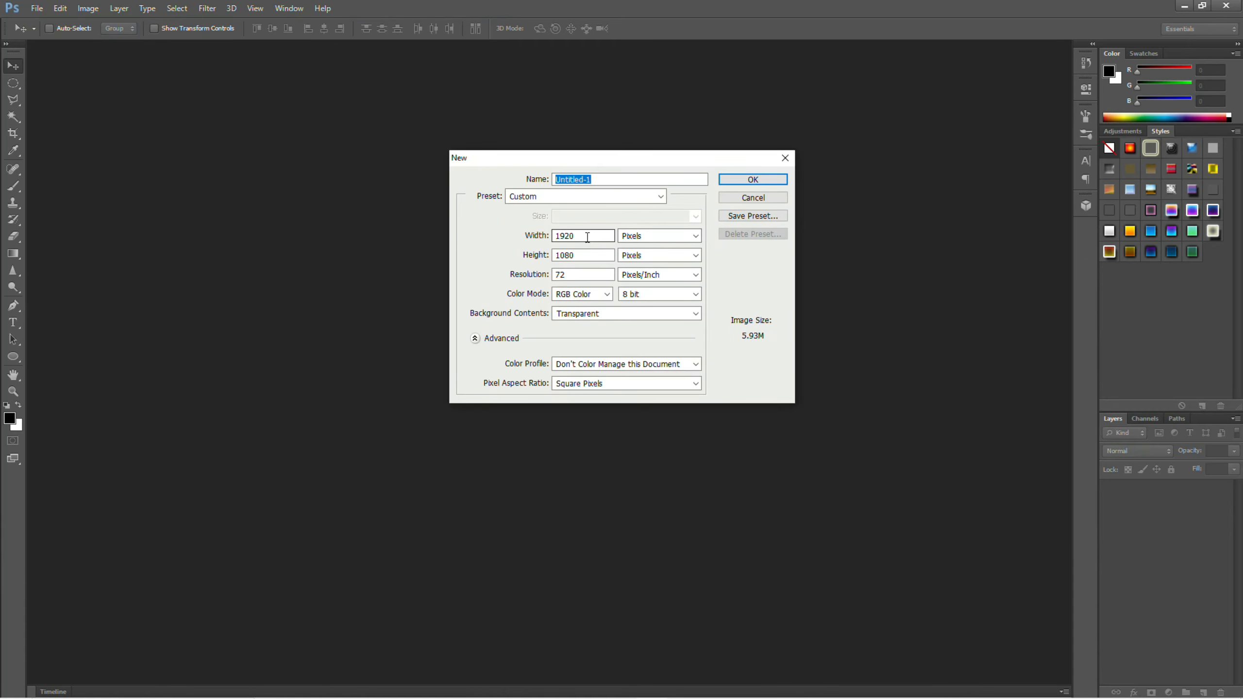
# Step: Create a new 1920 × 1080 pixel document named whatetatava with a transparent background
pyautogui.doubleClick(582, 235)
pyautogui.doubleClick(583, 255)
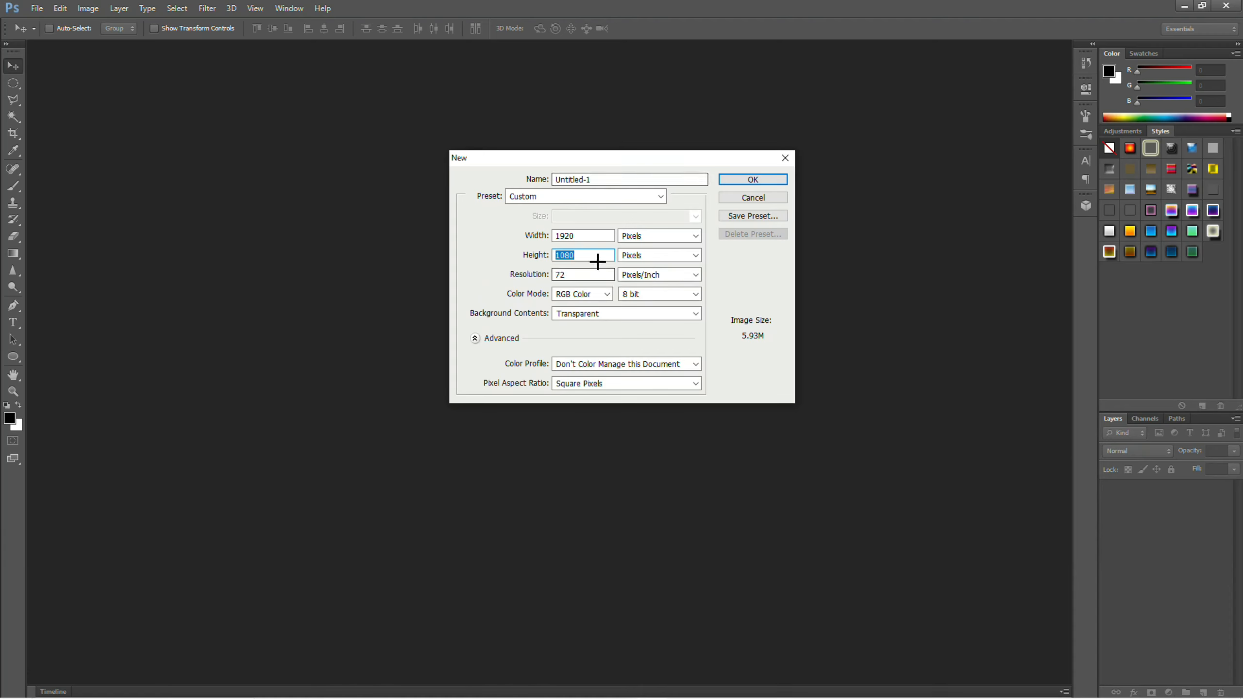
pyautogui.click(568, 212)
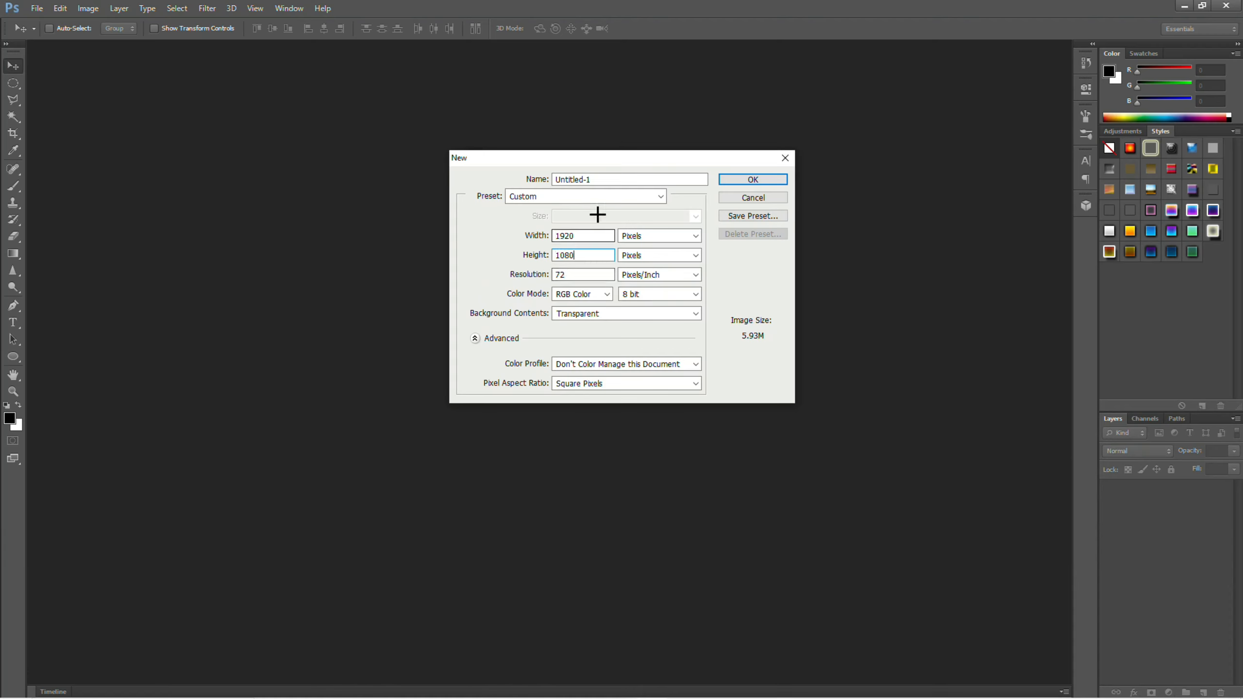
pyautogui.doubleClick(597, 177)
pyautogui.write('whatetatava')
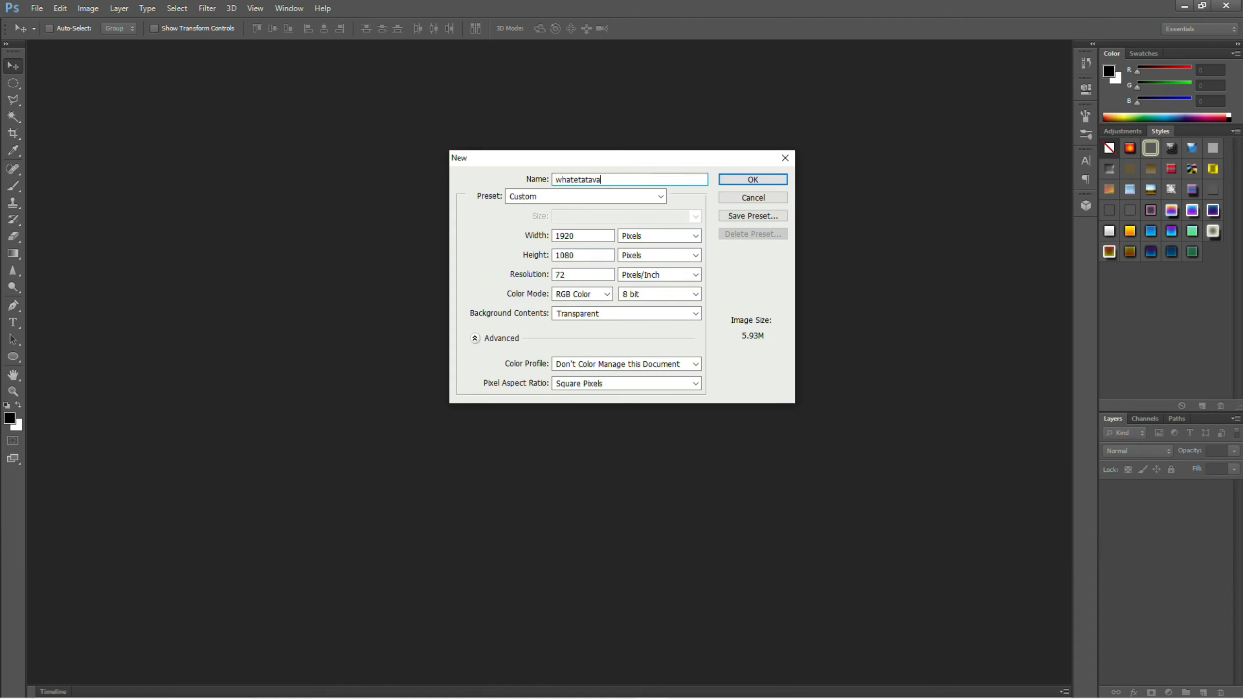
pyautogui.click(592, 311)
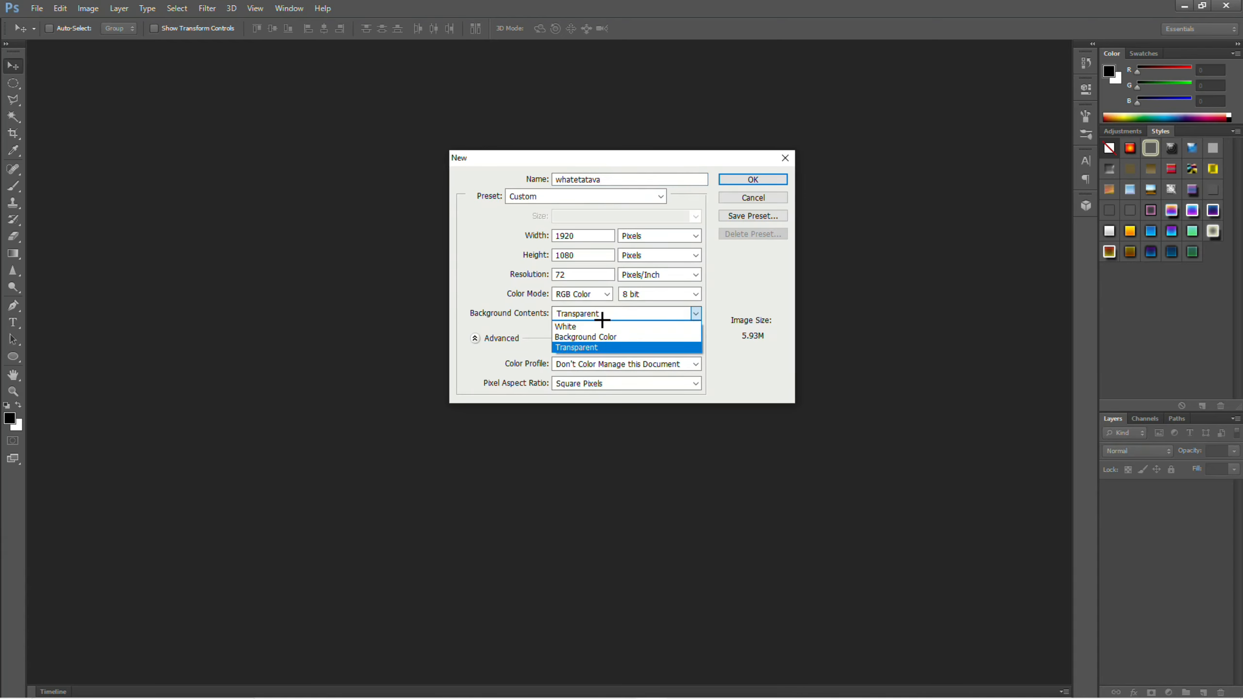
pyautogui.click(580, 347)
pyautogui.click(753, 178)
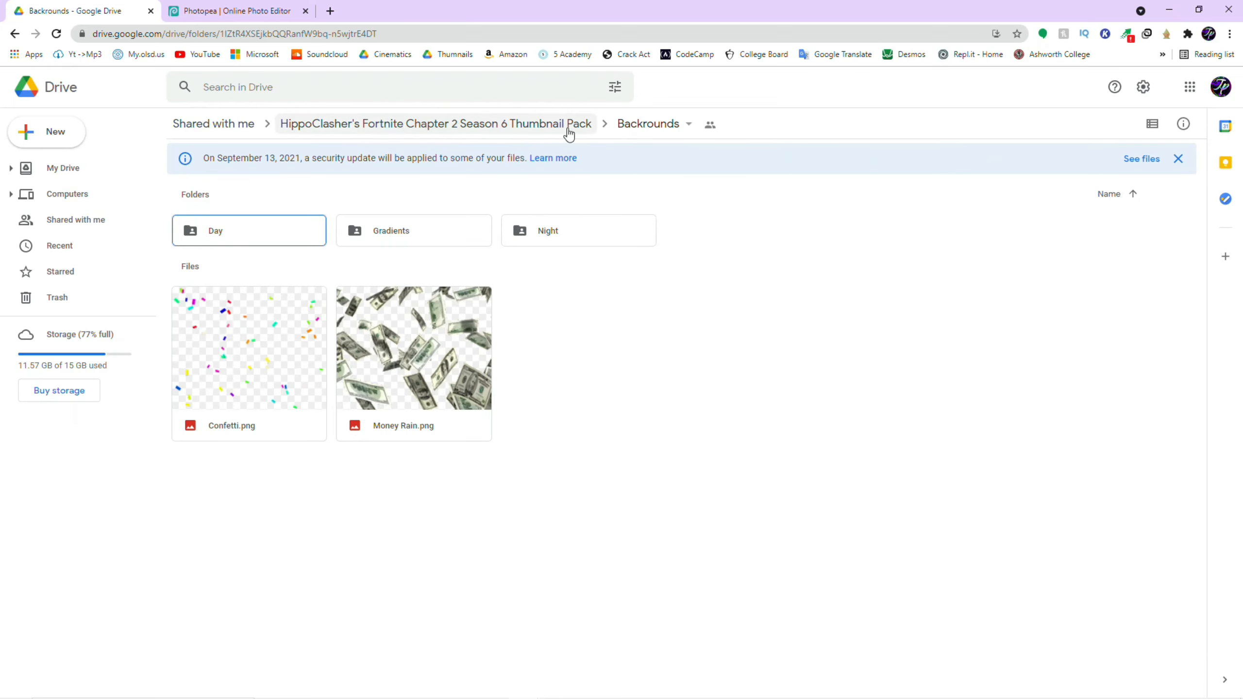
# Step: Look through the Night images in the Backrounds folder of the Fortnite thumbnail pack
pyautogui.click(531, 128)
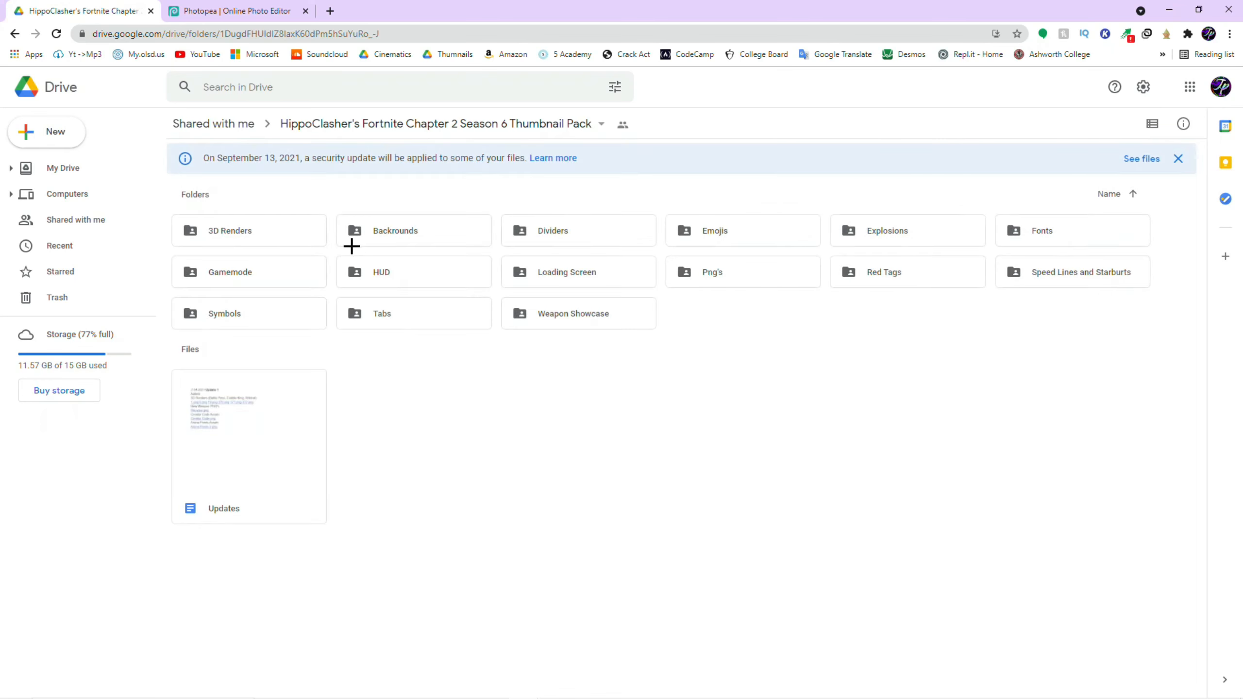
pyautogui.doubleClick(420, 238)
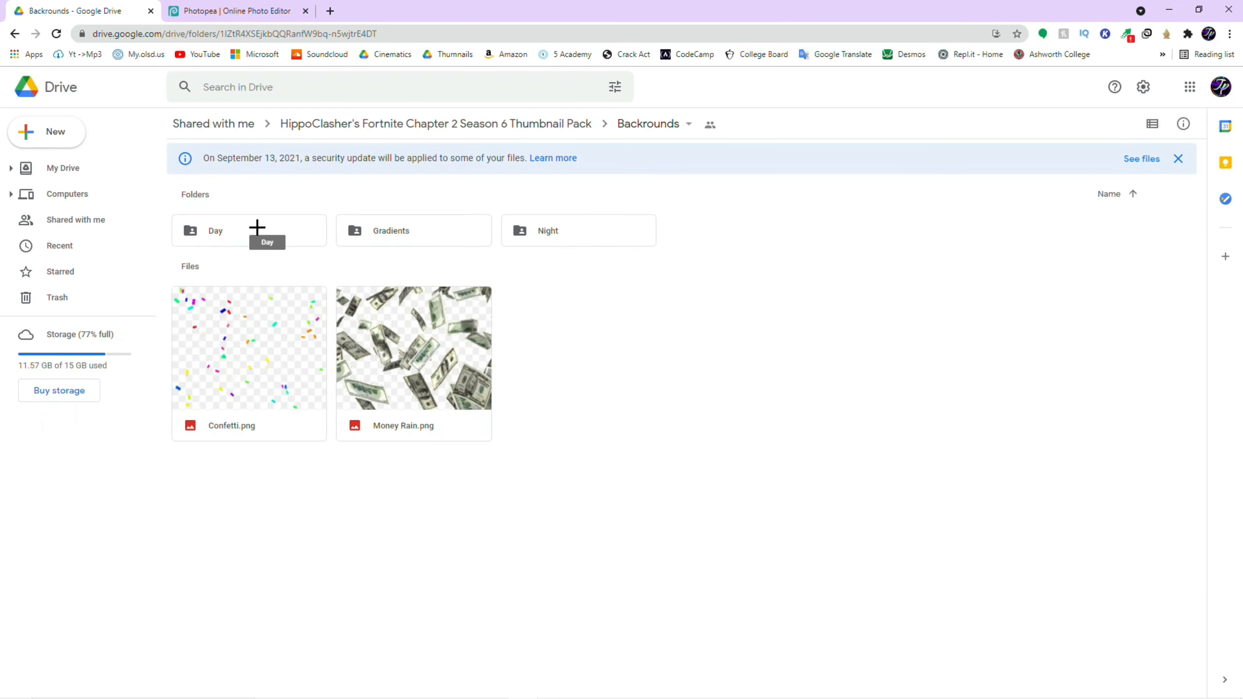
pyautogui.doubleClick(533, 229)
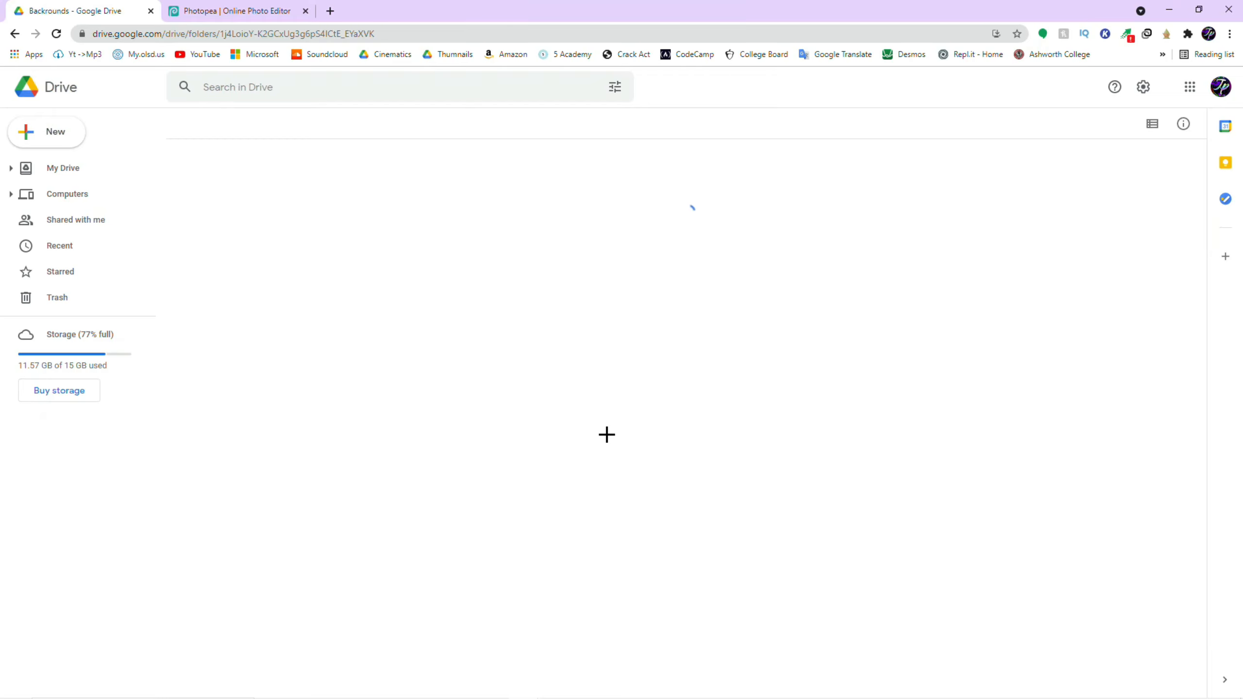
pyautogui.scroll(-4, 436, 447)
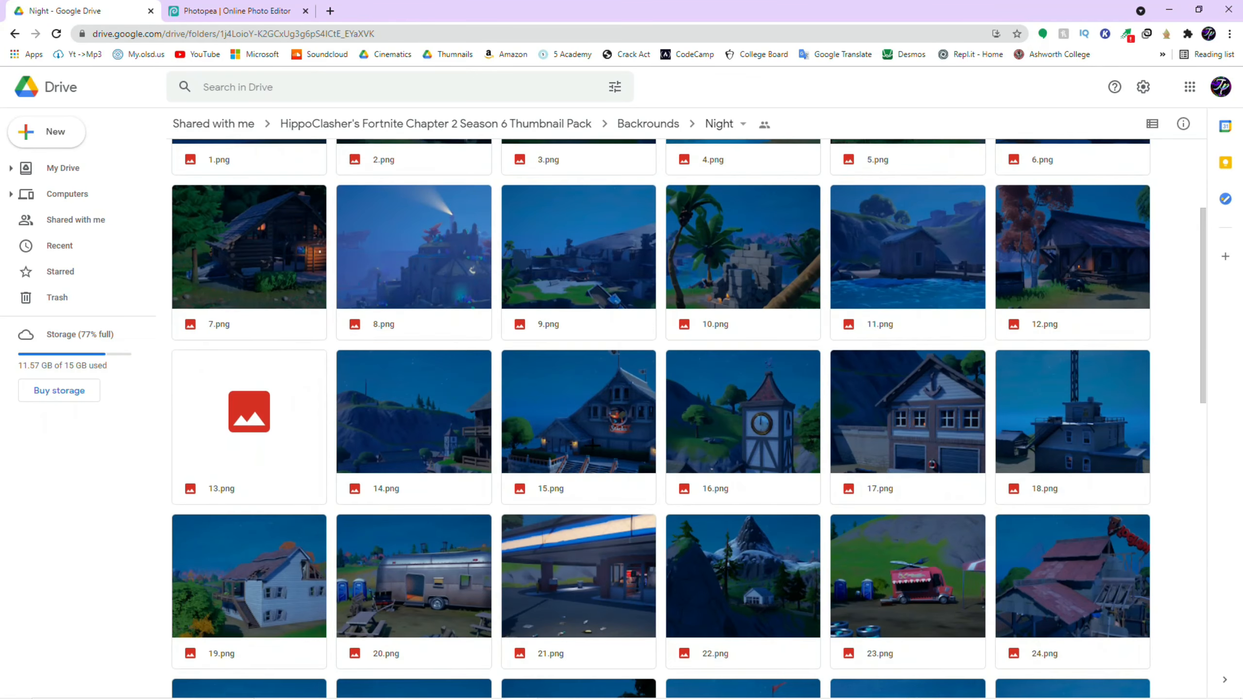
pyautogui.scroll(-15, 596, 429)
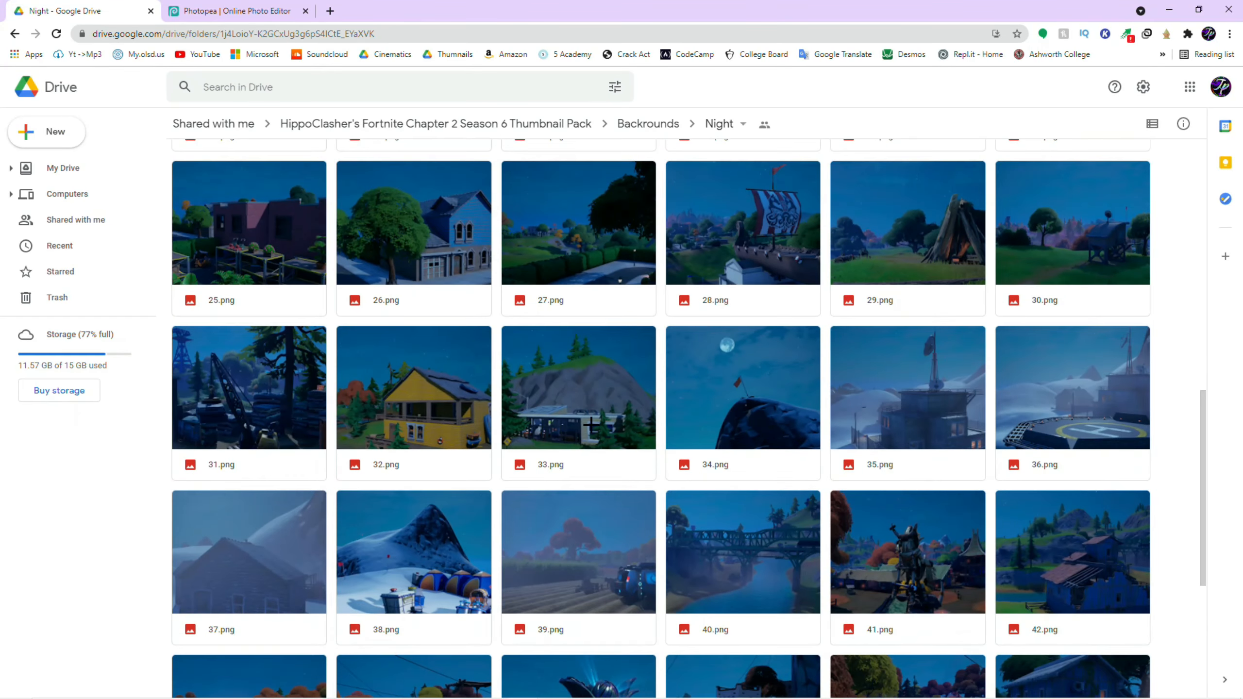
pyautogui.scroll(-5, 685, 419)
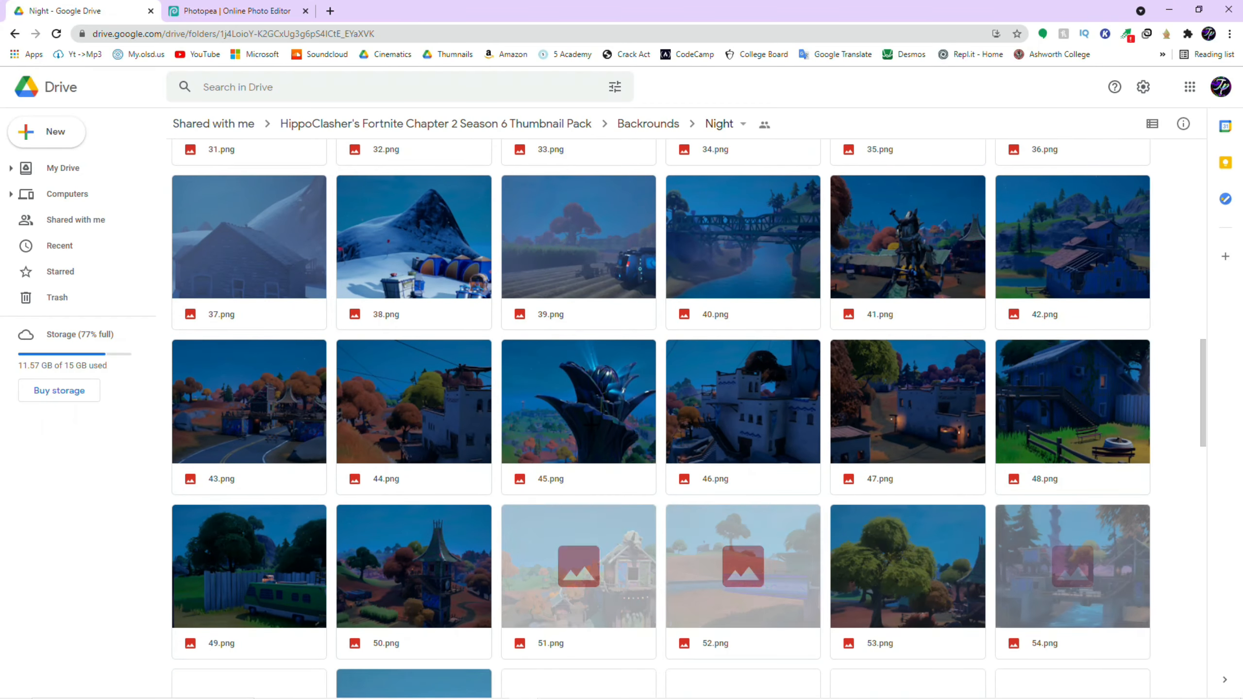
pyautogui.scroll(1, 688, 418)
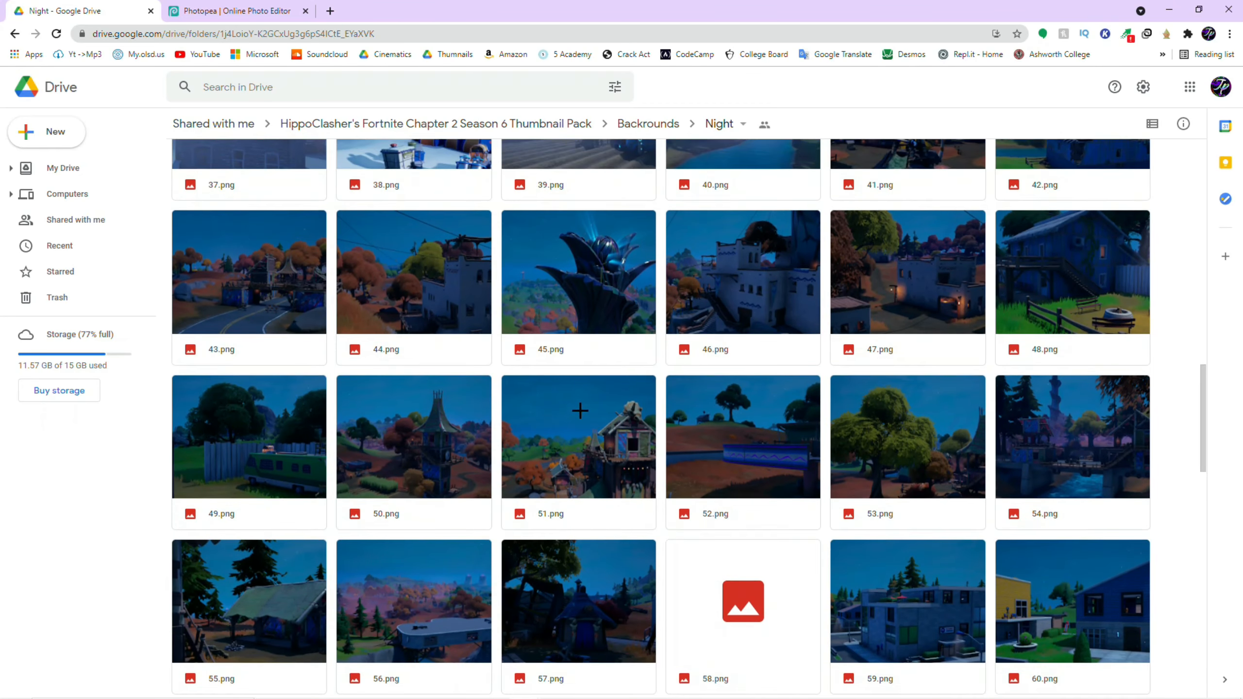
# Step: Download the background image 2.png from the Day folder of Backrounds
pyautogui.click(656, 122)
pyautogui.doubleClick(244, 236)
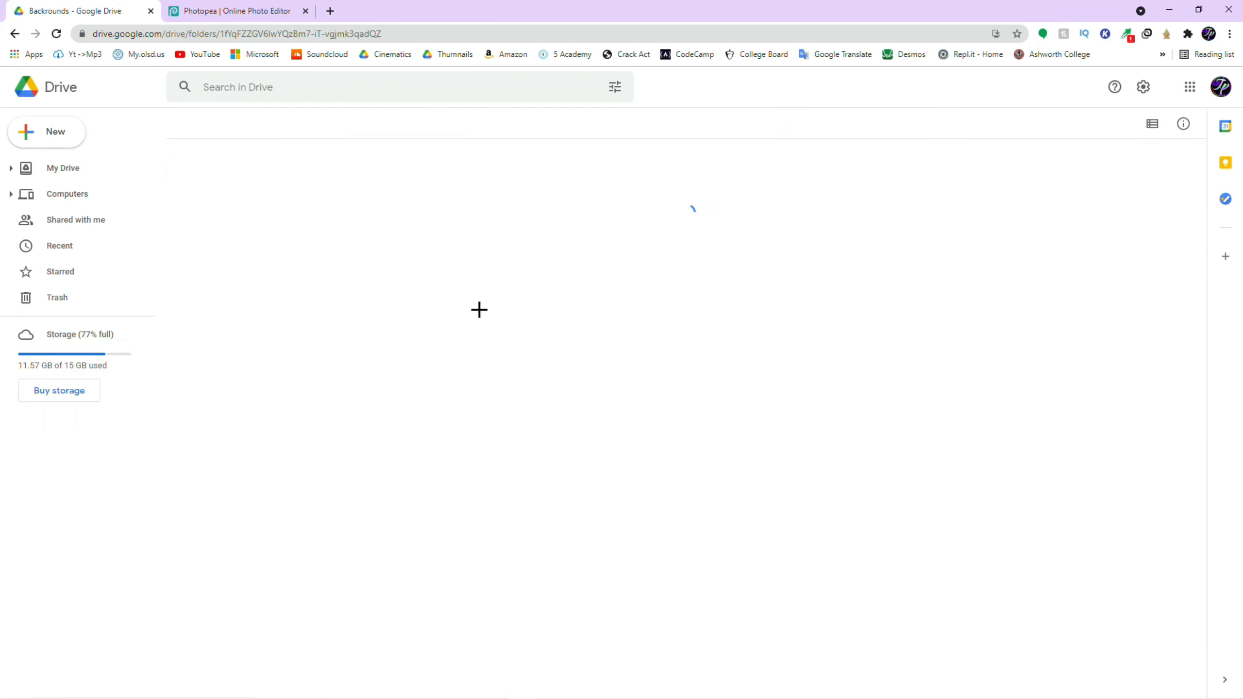
pyautogui.doubleClick(564, 397)
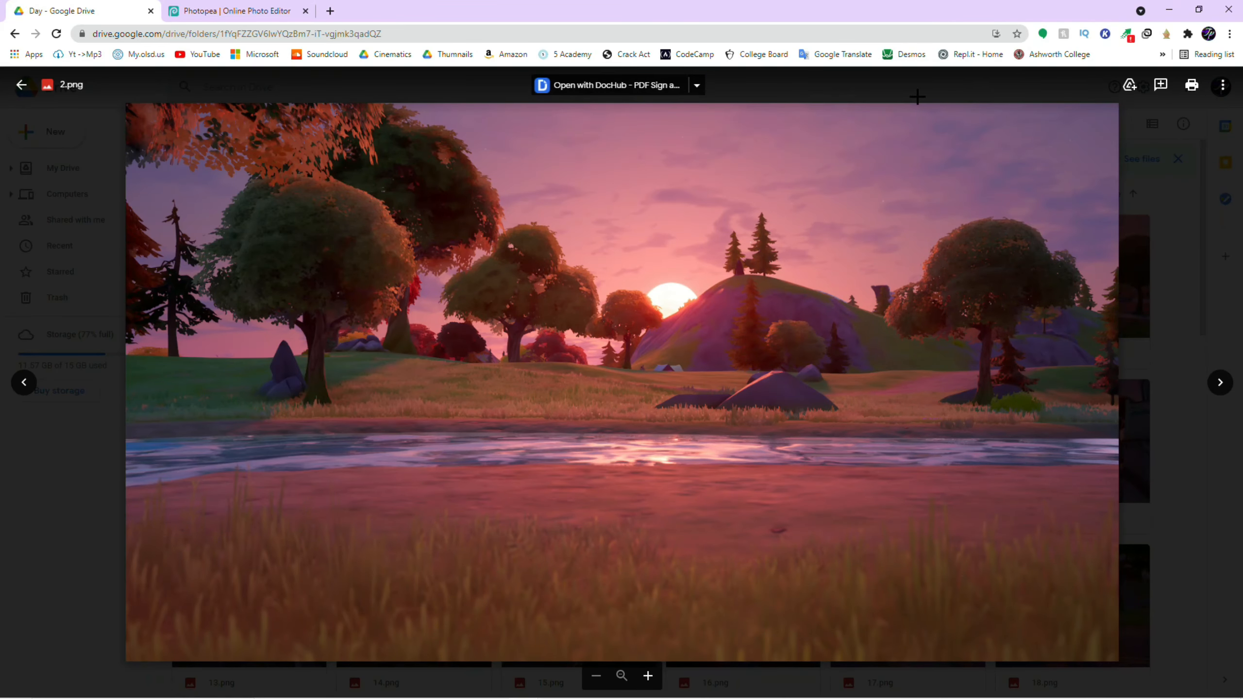
pyautogui.click(1223, 85)
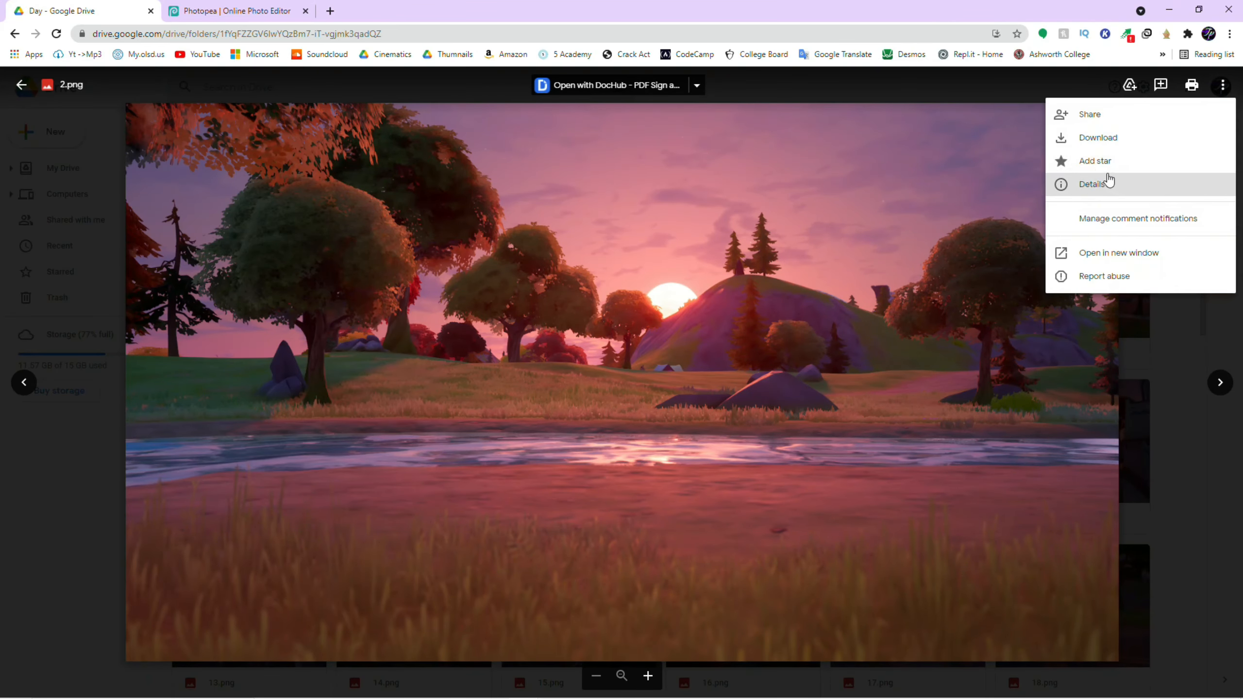
pyautogui.click(1094, 138)
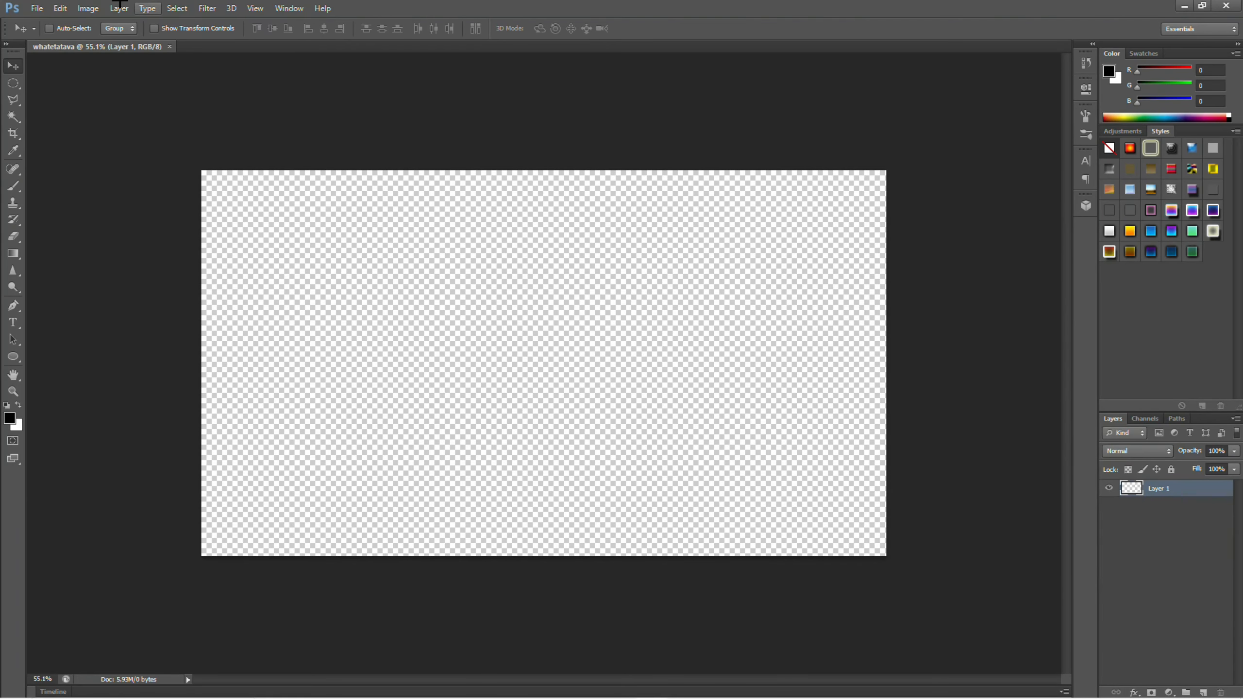
# Step: Place the downloaded image 2 in the document and enlarge it slightly past the canvas edges as the background
pyautogui.click(35, 8)
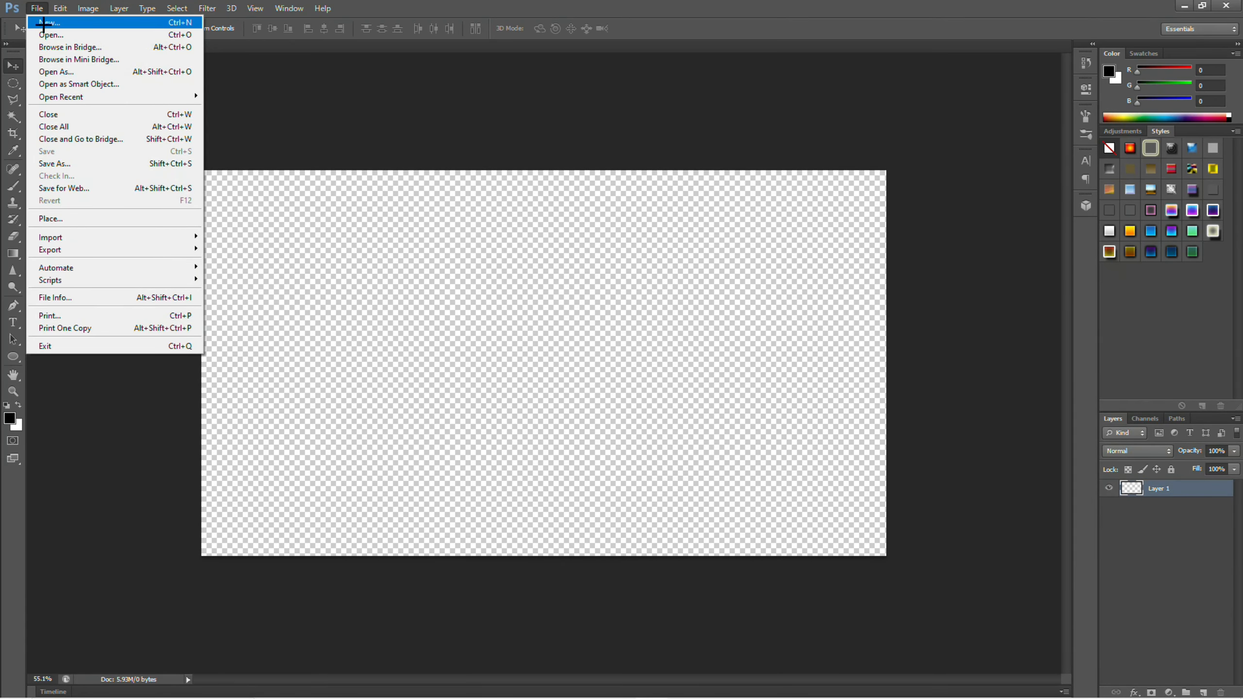
pyautogui.click(68, 219)
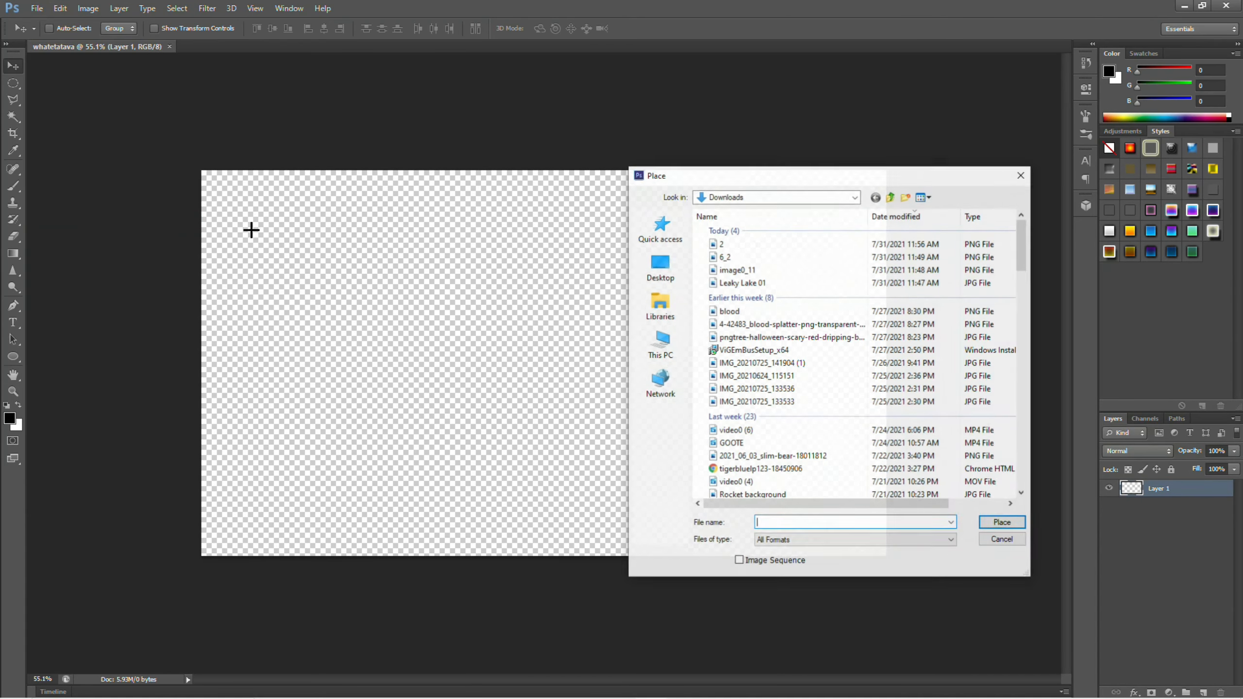
pyautogui.click(744, 243)
pyautogui.click(993, 522)
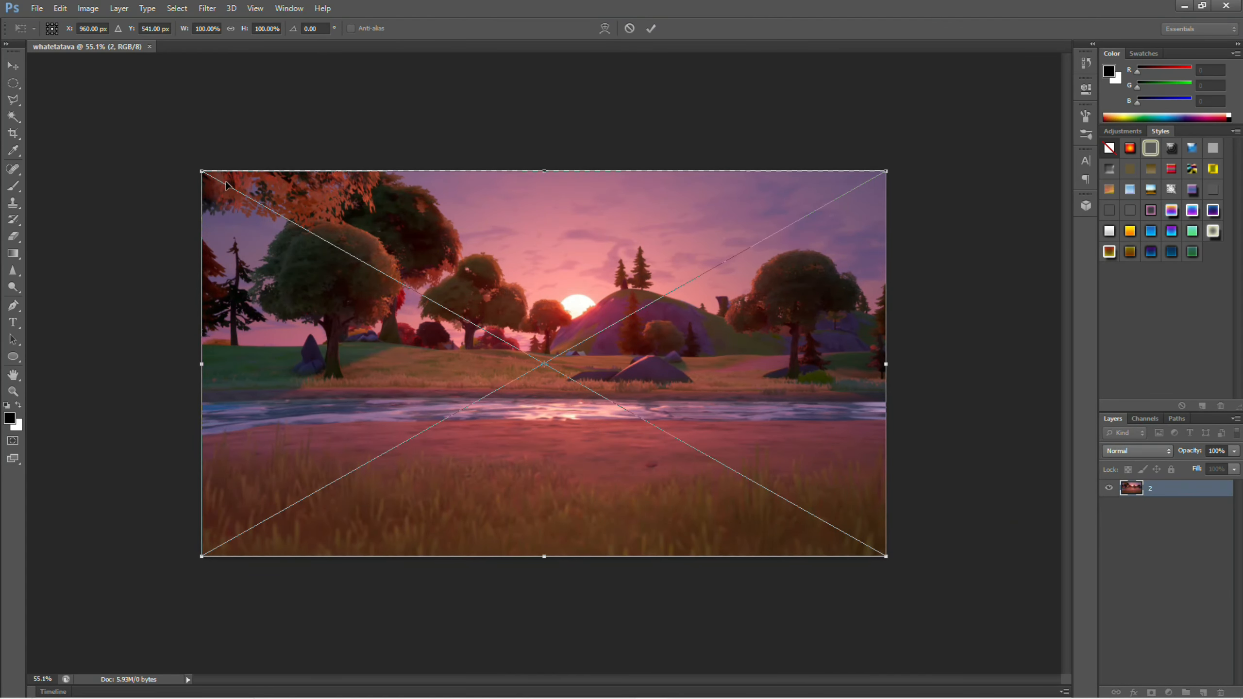
pyautogui.moveTo(202, 172); pyautogui.dragTo(195, 168)
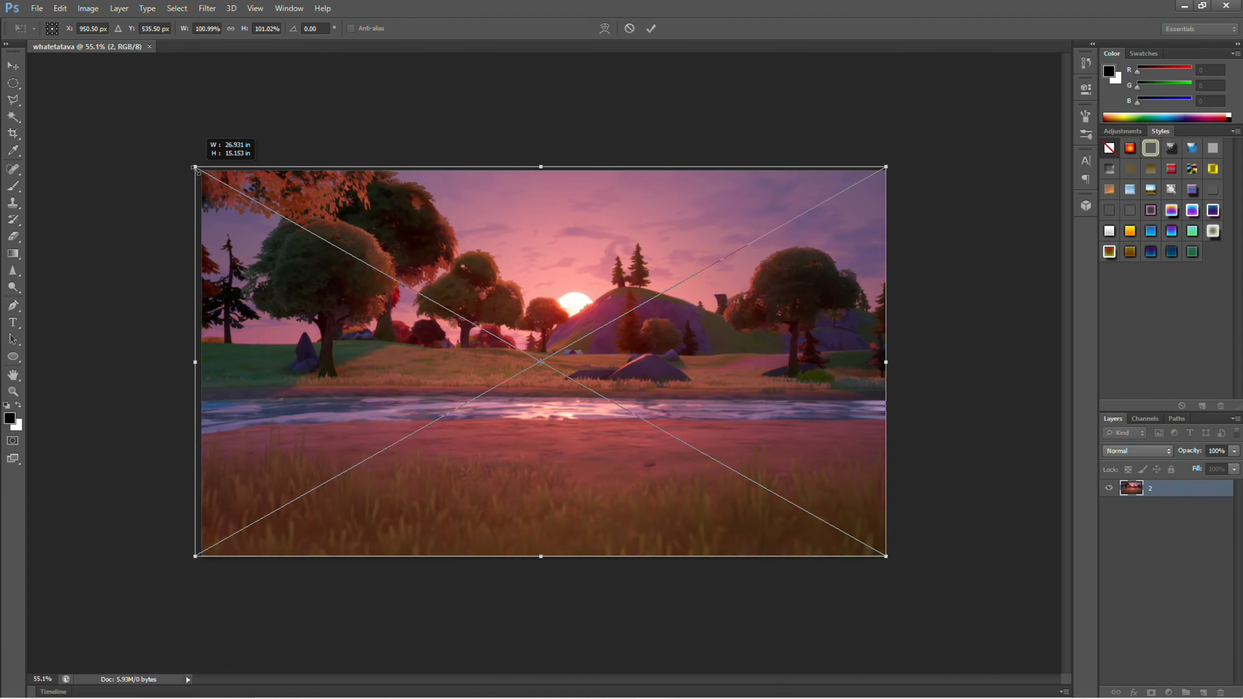
pyautogui.moveTo(885, 557); pyautogui.dragTo(890, 558)
pyautogui.click(652, 28)
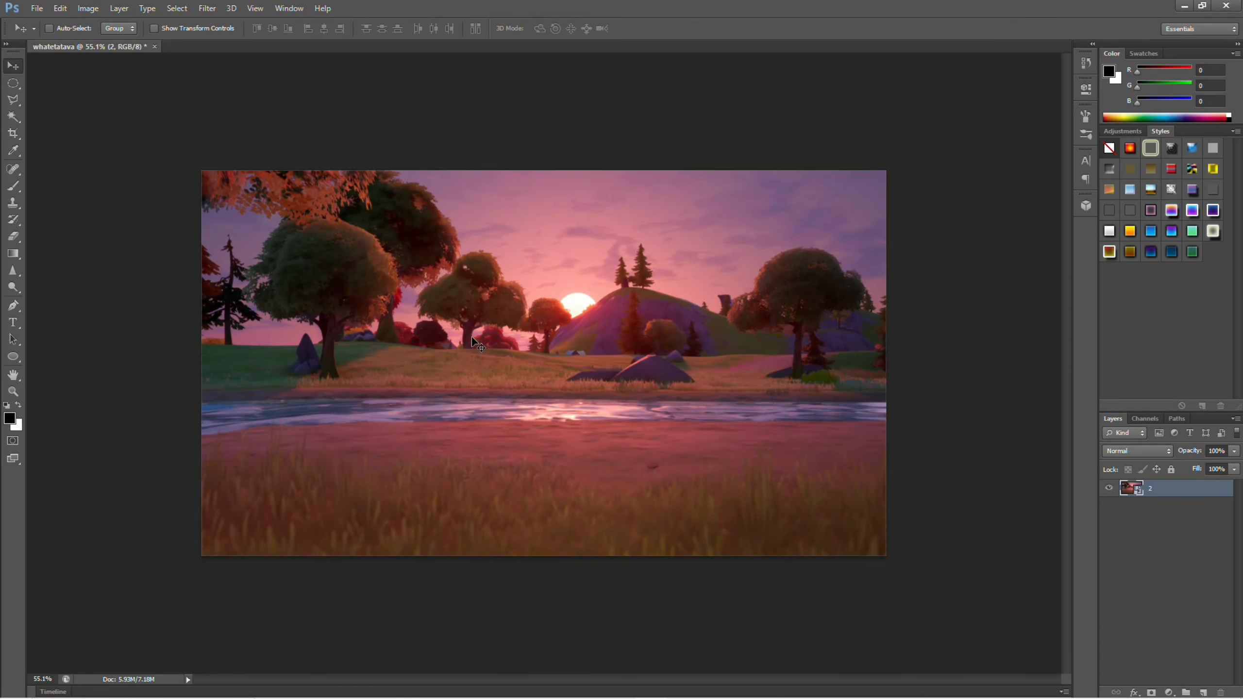
# Step: Switch to Google Drive and download the character render 37.png from the Others folder of 3D Renders
pyautogui.hotkey('alt', 'Tab')
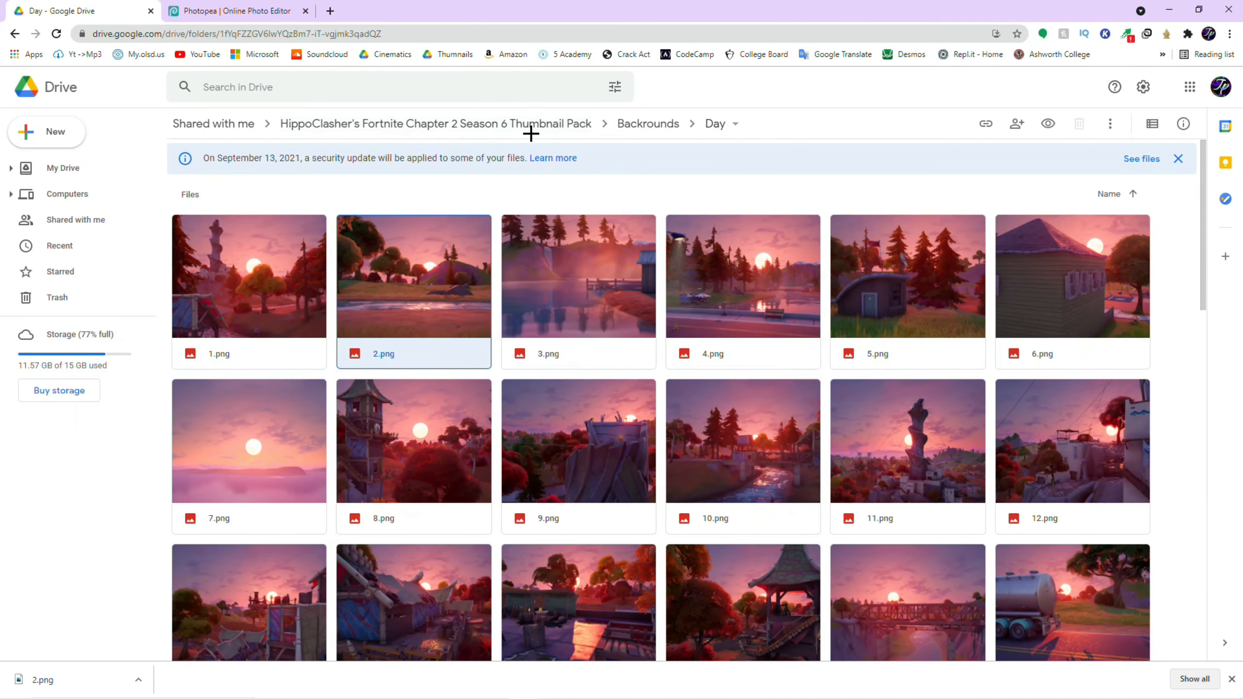
pyautogui.click(669, 128)
pyautogui.click(543, 122)
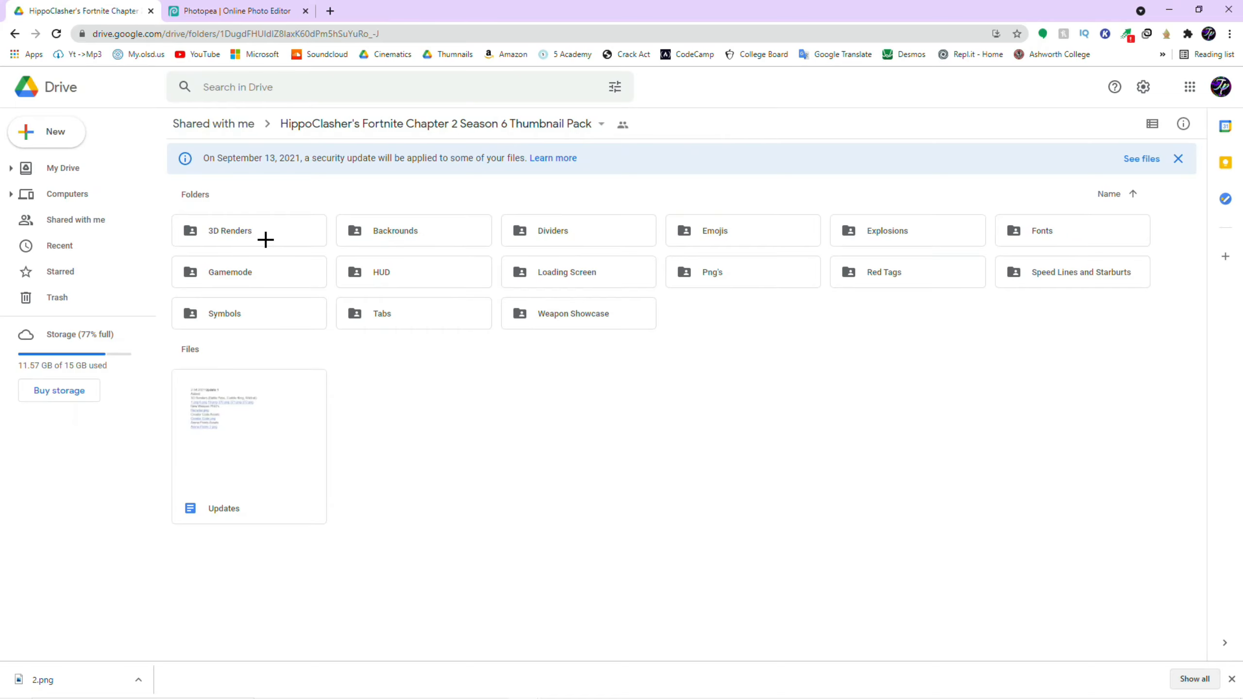
pyautogui.doubleClick(266, 239)
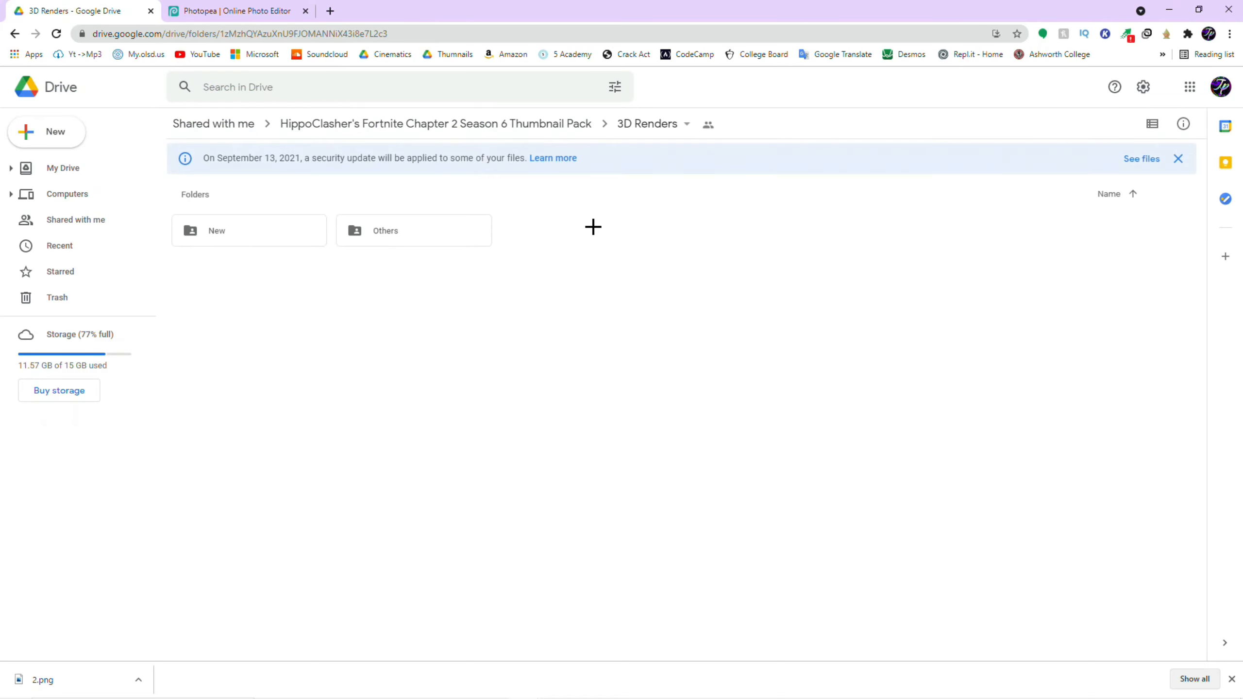
pyautogui.doubleClick(268, 238)
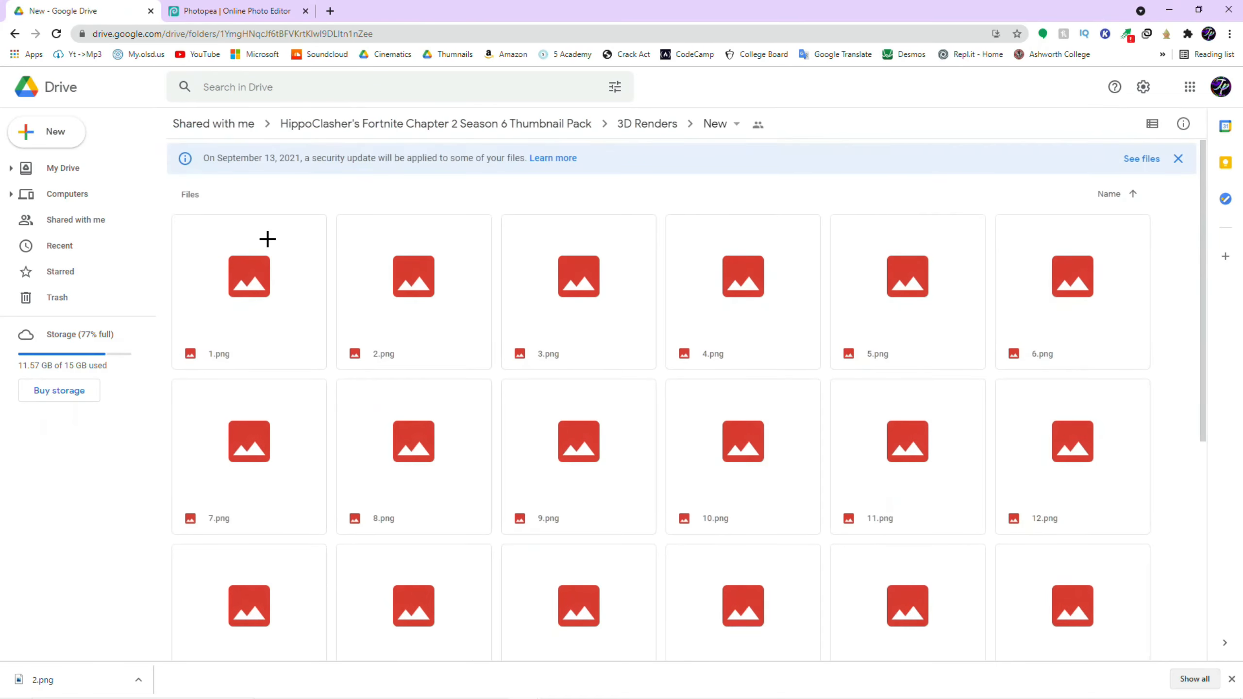
pyautogui.scroll(-5, 827, 273)
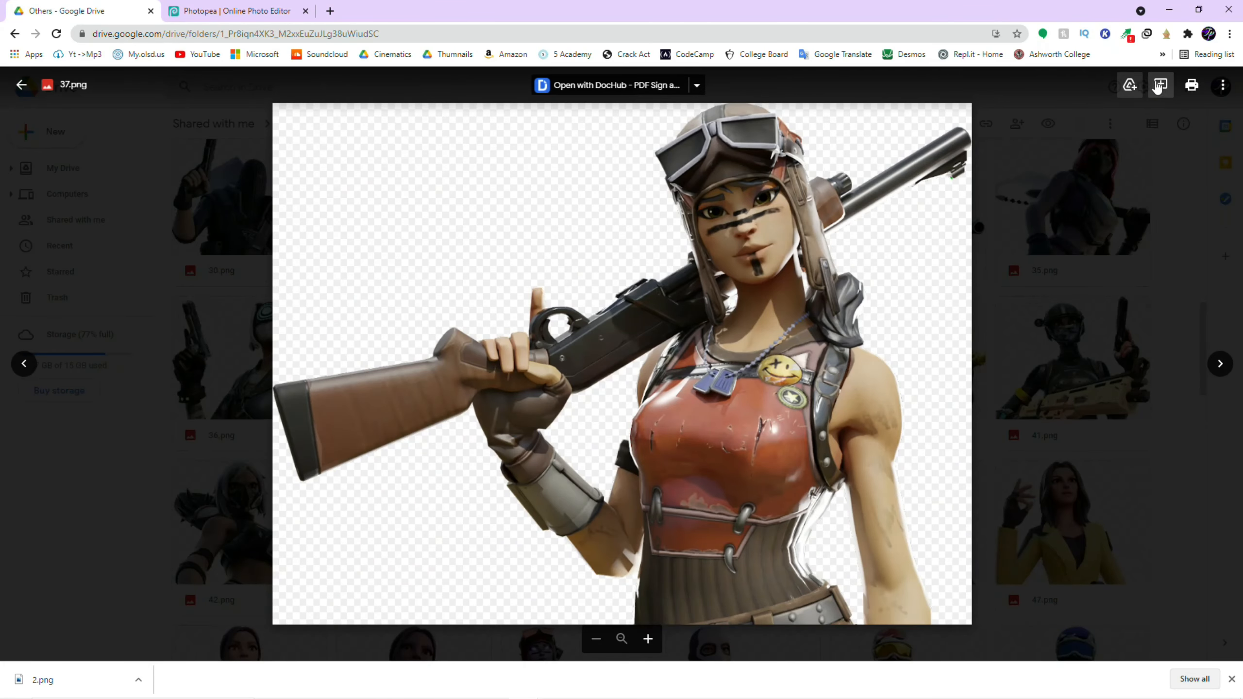
pyautogui.click(1222, 85)
pyautogui.click(1091, 136)
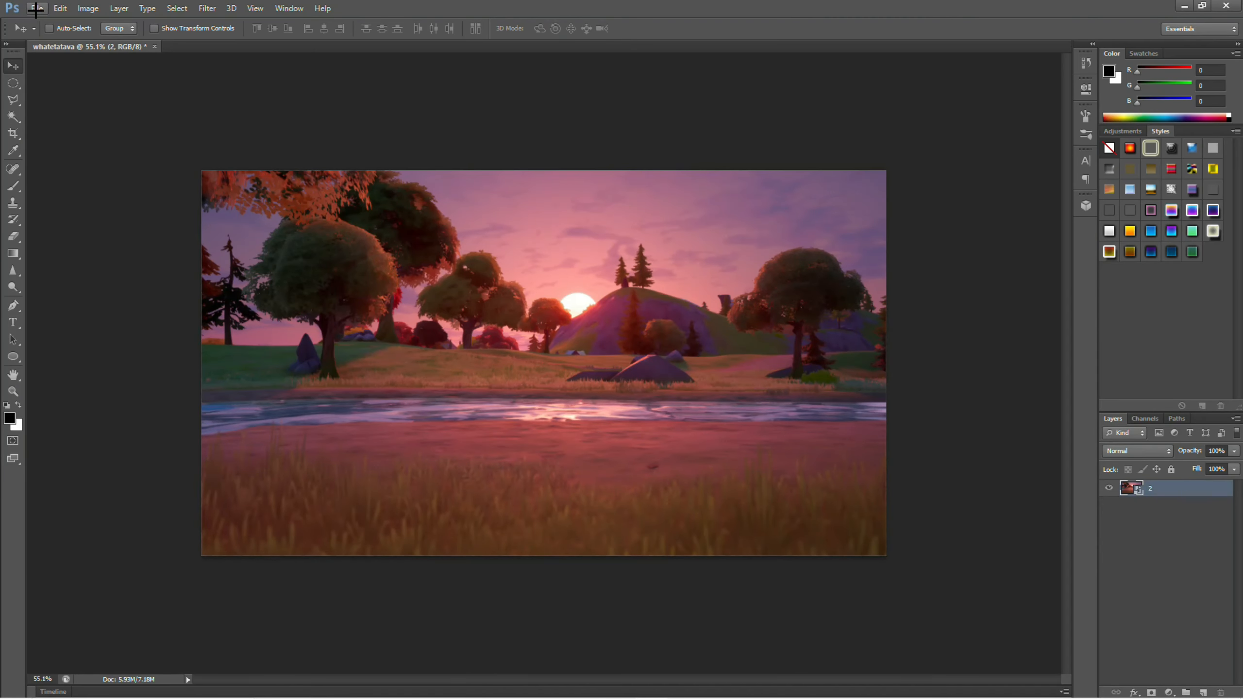
# Step: Place the downloaded render 37 in the document above the background
pyautogui.click(35, 8)
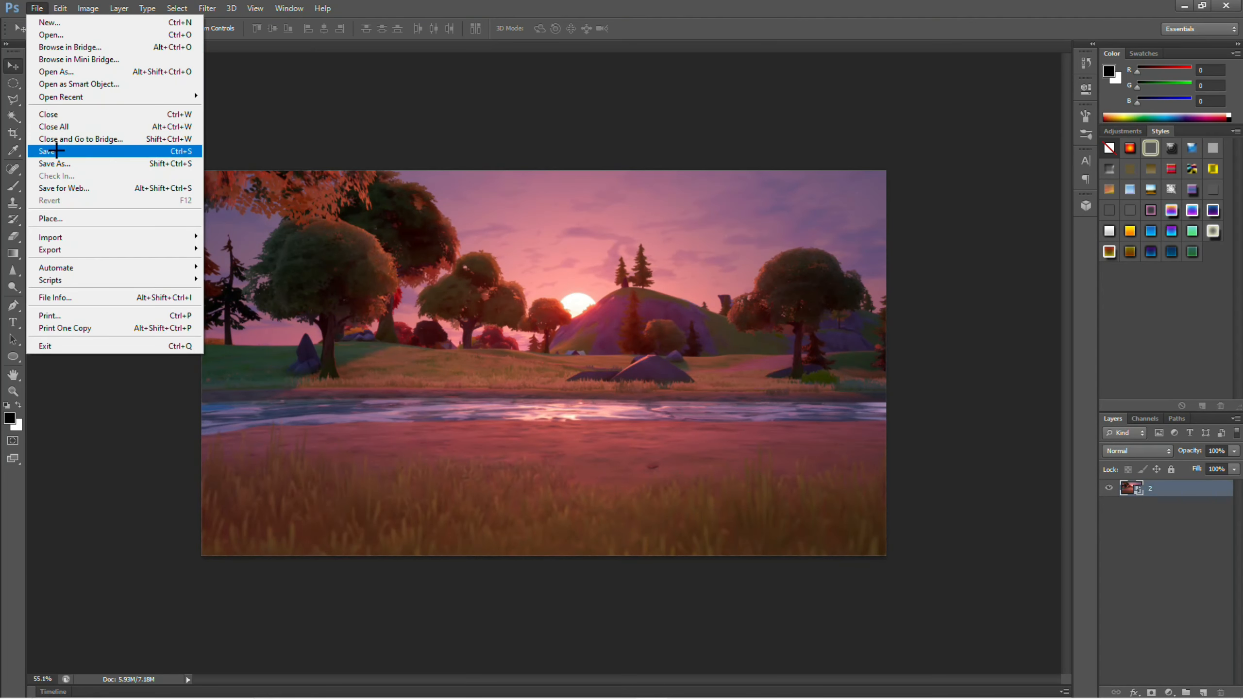
pyautogui.click(49, 216)
pyautogui.click(739, 244)
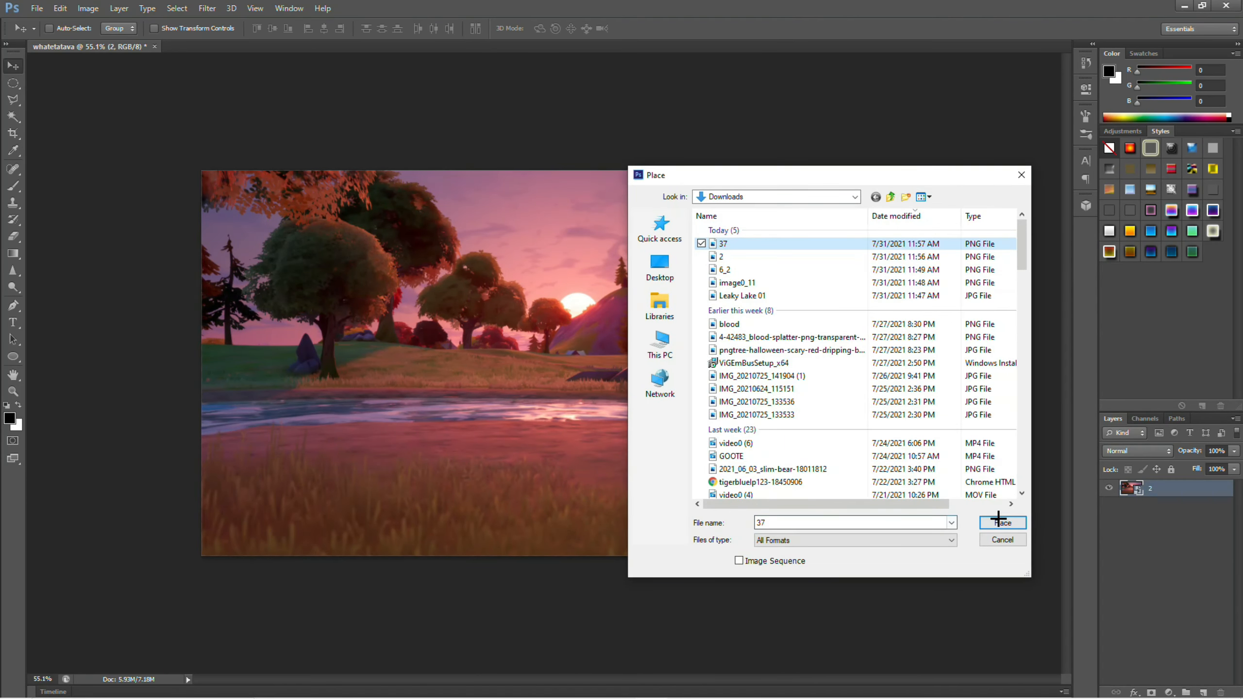
pyautogui.click(1002, 522)
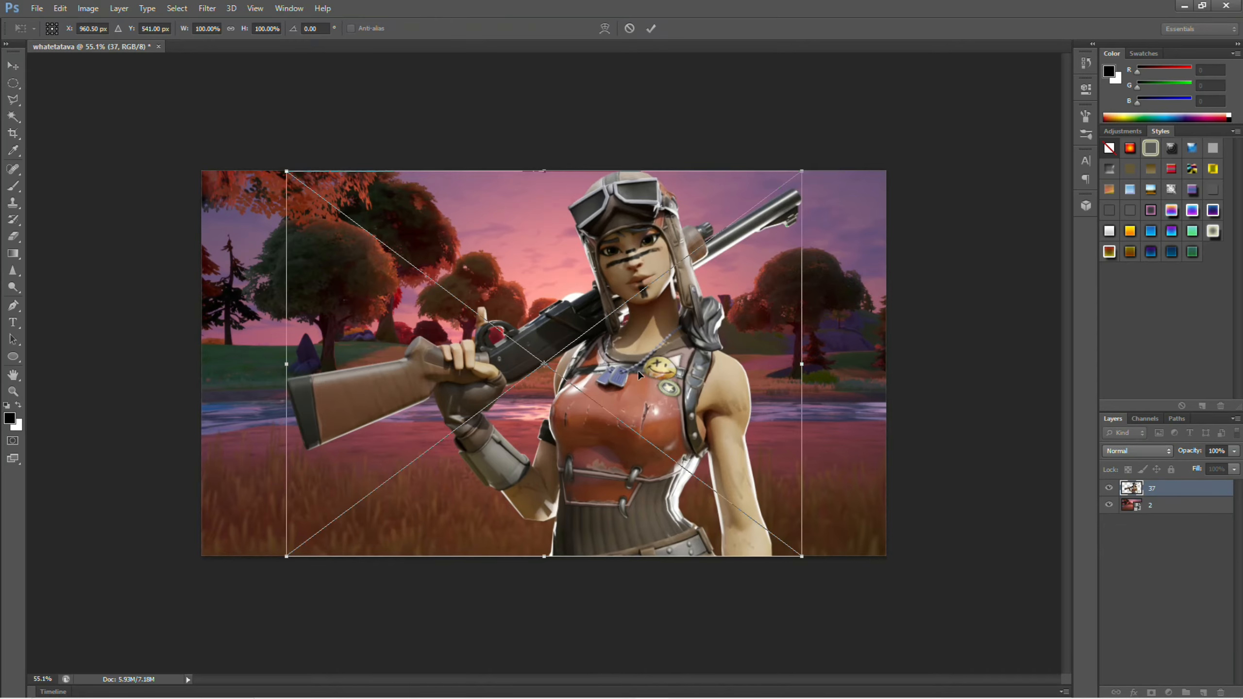
# Step: Scale the character render to about 101%, rotate it about -10° and position it over the right half of the canvas
pyautogui.moveTo(638, 371); pyautogui.dragTo(702, 397)
pyautogui.moveTo(694, 141); pyautogui.dragTo(624, 125)
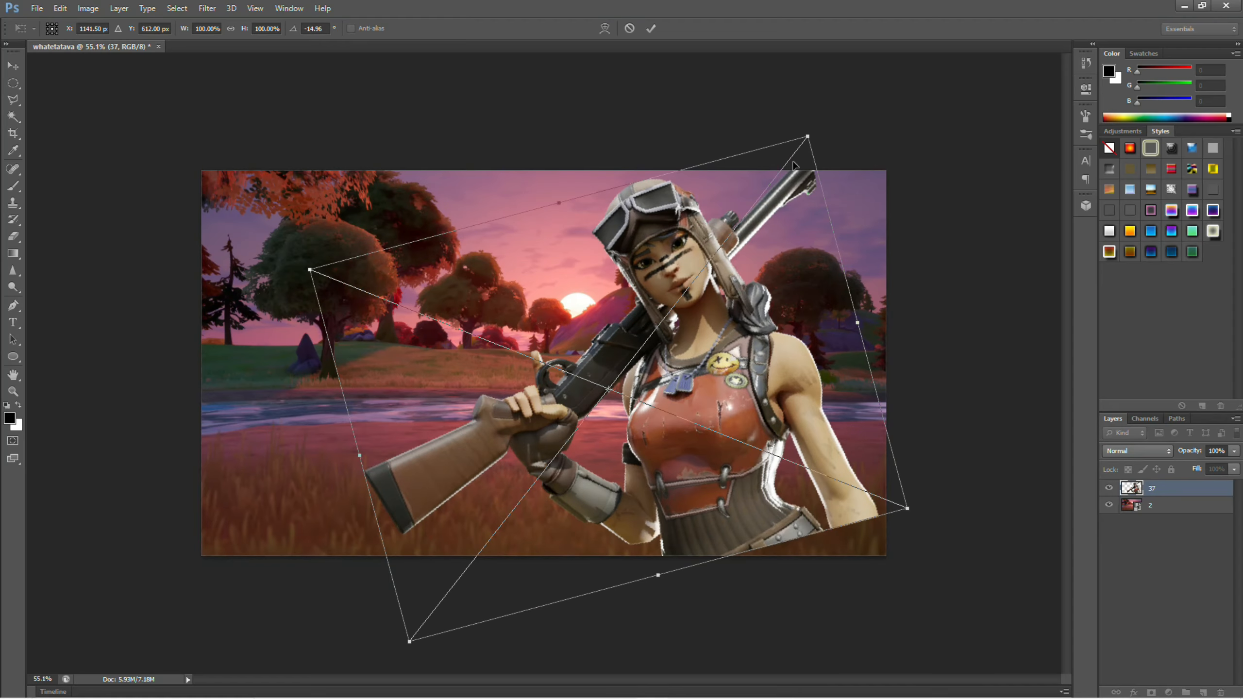
pyautogui.moveTo(807, 137); pyautogui.dragTo(879, 48)
pyautogui.moveTo(774, 292); pyautogui.dragTo(544, 363)
pyautogui.moveTo(551, 73); pyautogui.dragTo(516, 312)
pyautogui.moveTo(407, 444); pyautogui.dragTo(788, 431)
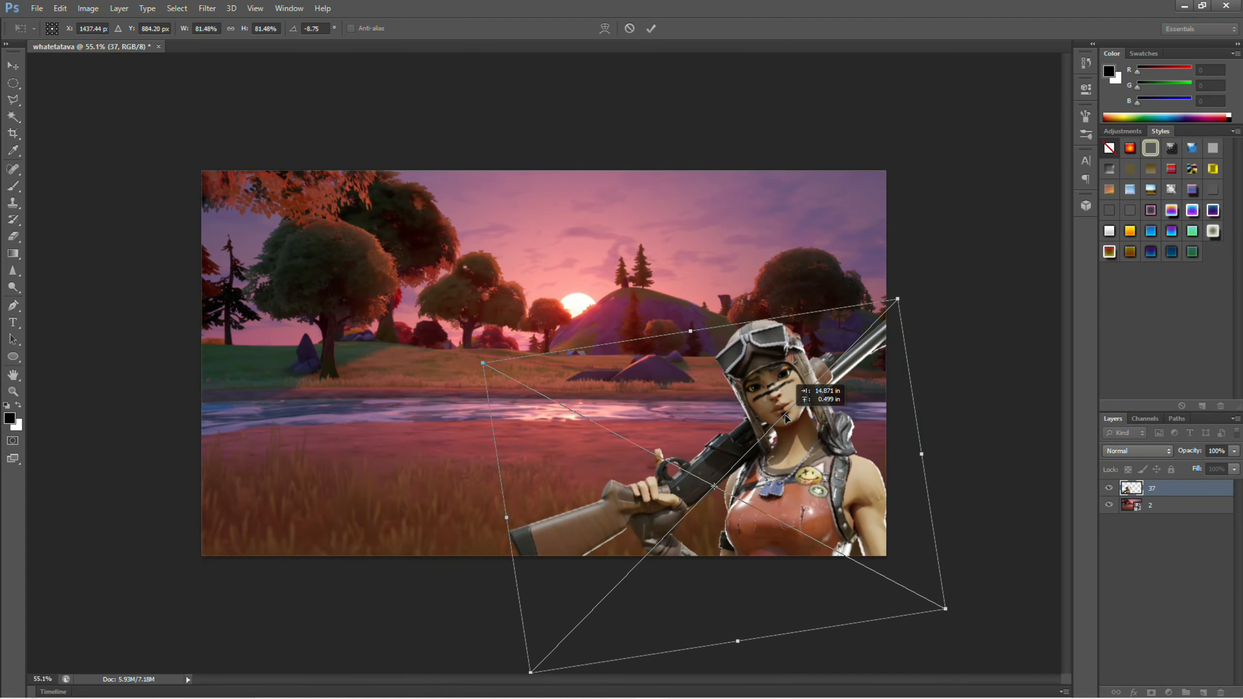
pyautogui.moveTo(746, 243); pyautogui.dragTo(794, 242)
pyautogui.moveTo(769, 434); pyautogui.dragTo(486, 387)
pyautogui.moveTo(617, 251); pyautogui.dragTo(655, 191)
pyautogui.moveTo(555, 348); pyautogui.dragTo(753, 357)
pyautogui.moveTo(851, 215); pyautogui.dragTo(911, 166)
pyautogui.moveTo(801, 332); pyautogui.dragTo(809, 328)
pyautogui.click(651, 27)
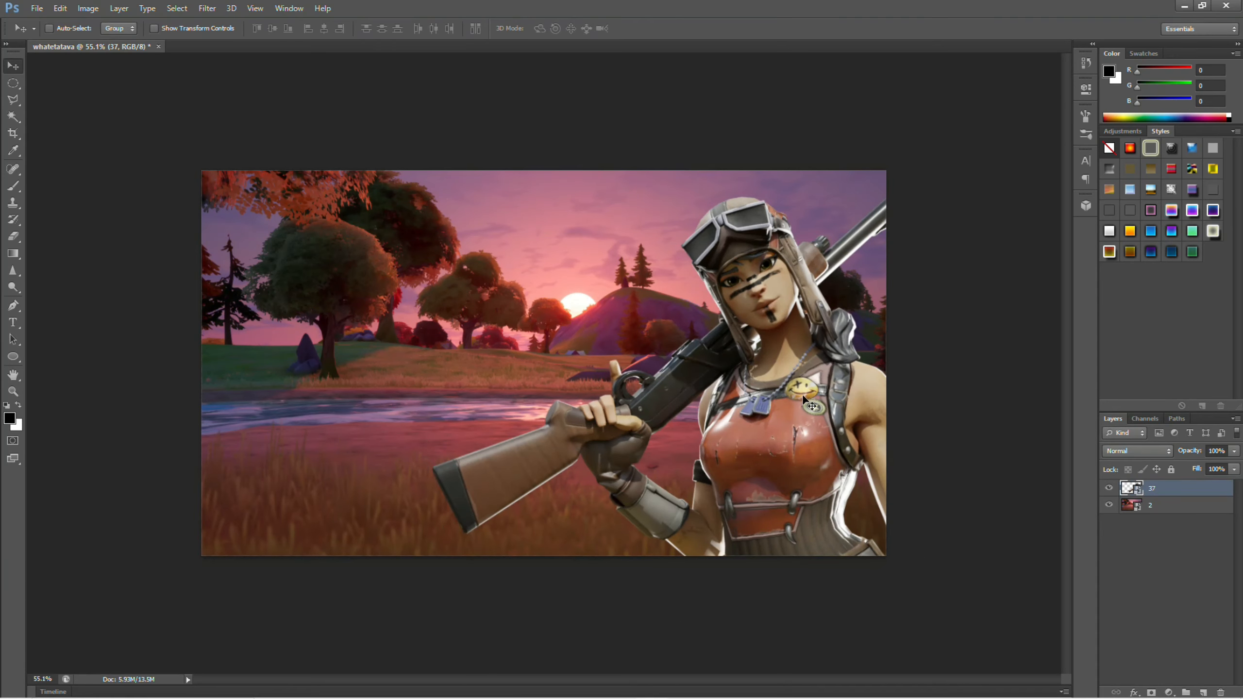
# Step: Shift the character render slightly left and down, rotate it to about -11° and scale it to about 100.3%
pyautogui.moveTo(805, 402); pyautogui.dragTo(767, 415)
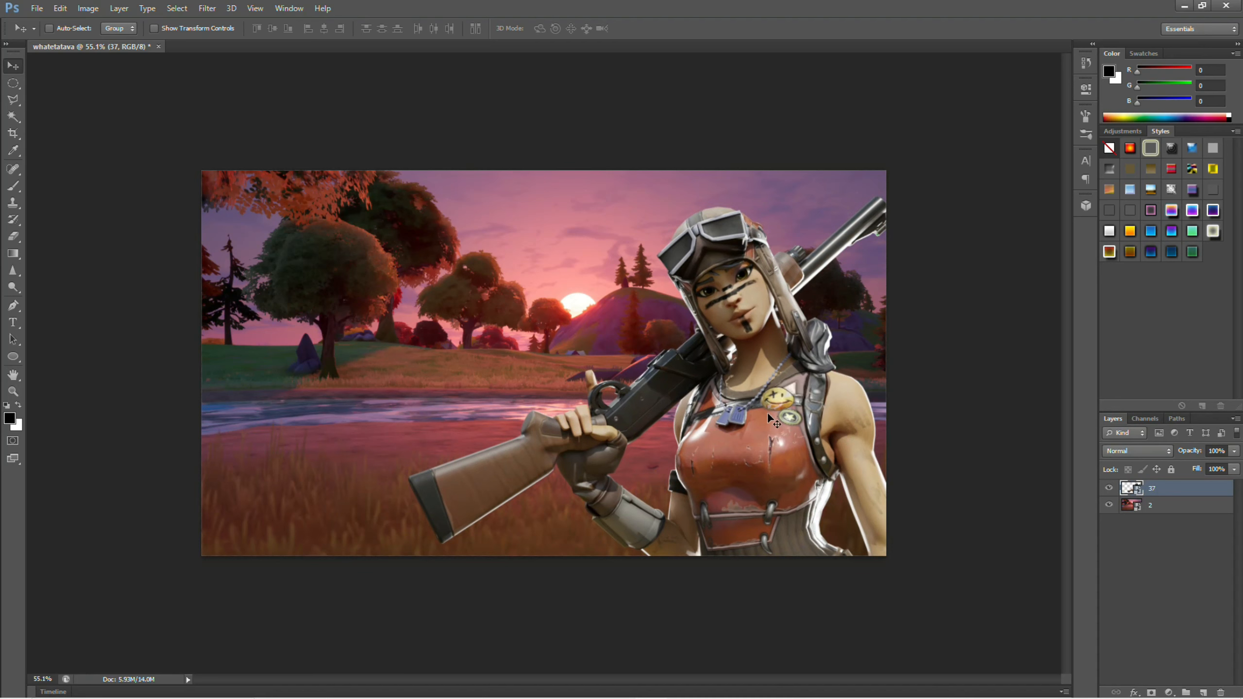
pyautogui.hotkey('ctrl', 't')
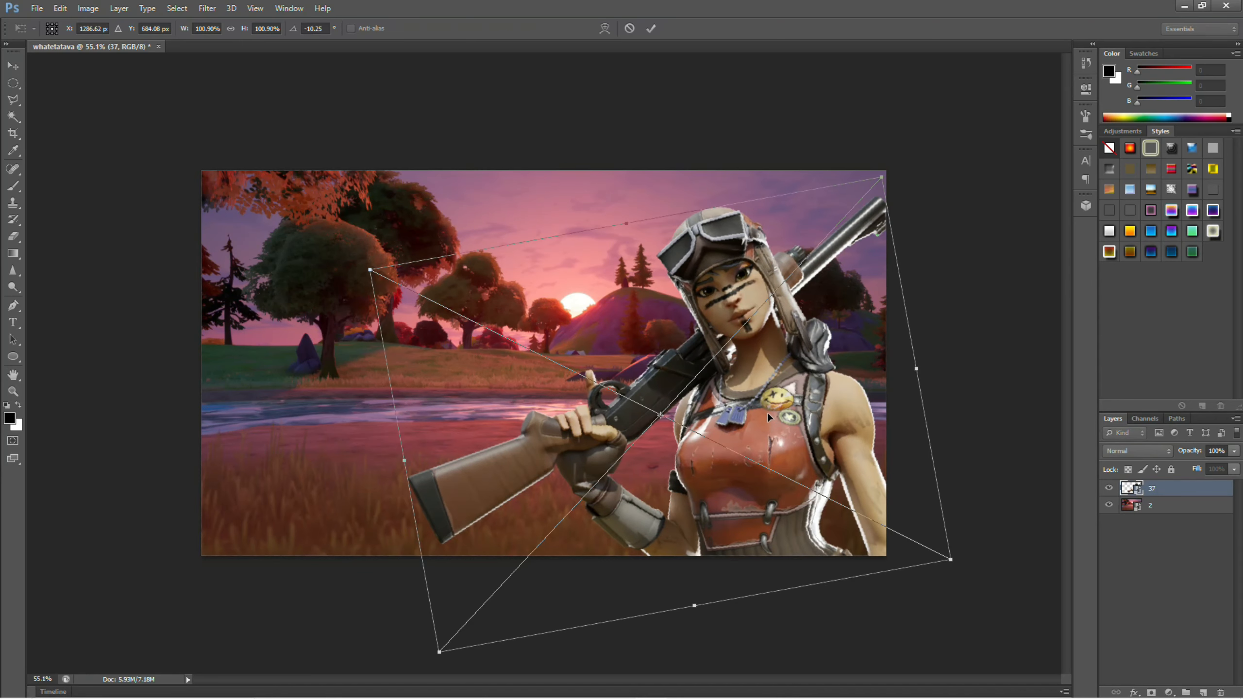
pyautogui.click(653, 27)
pyautogui.hotkey('ctrl', 't')
pyautogui.moveTo(588, 177); pyautogui.dragTo(568, 156)
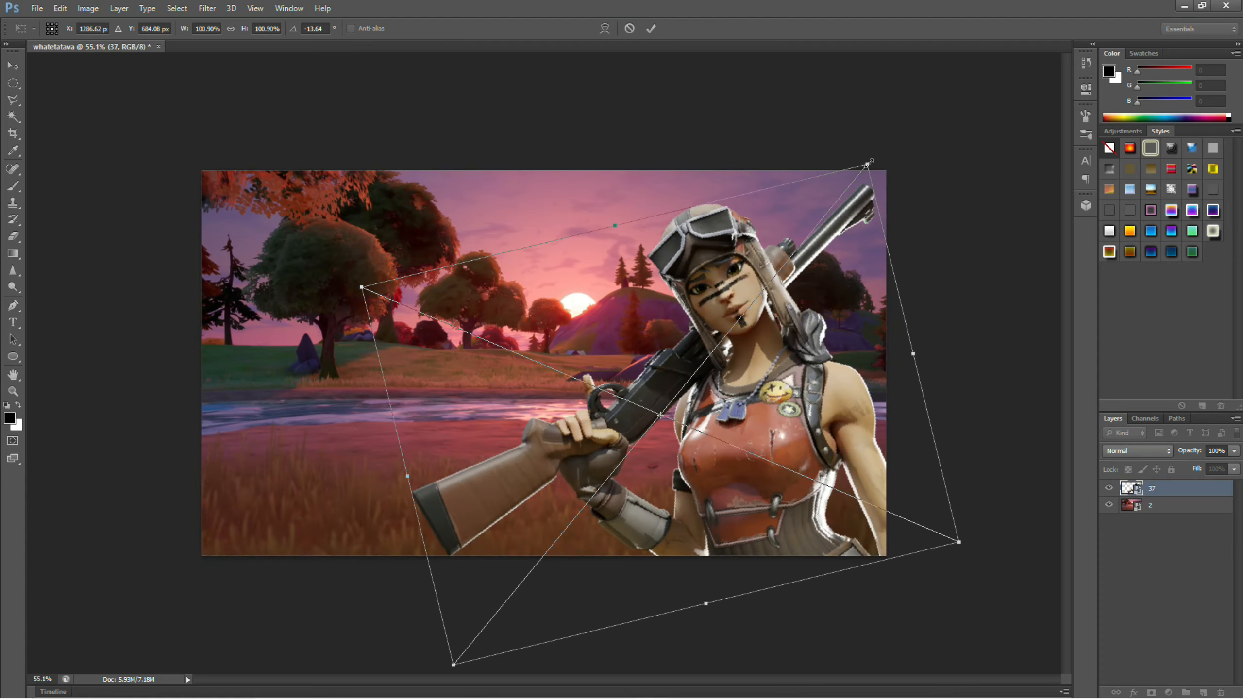
pyautogui.moveTo(867, 163); pyautogui.dragTo(941, 225)
pyautogui.moveTo(678, 150); pyautogui.dragTo(690, 146)
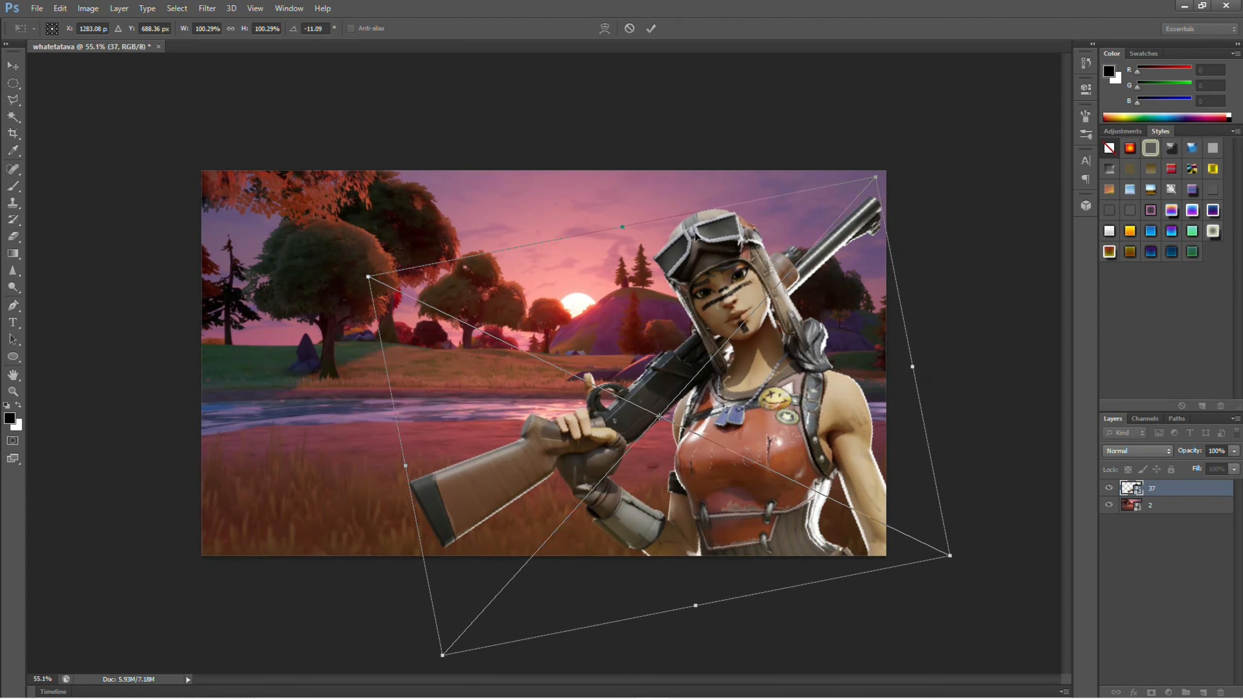
pyautogui.click(654, 27)
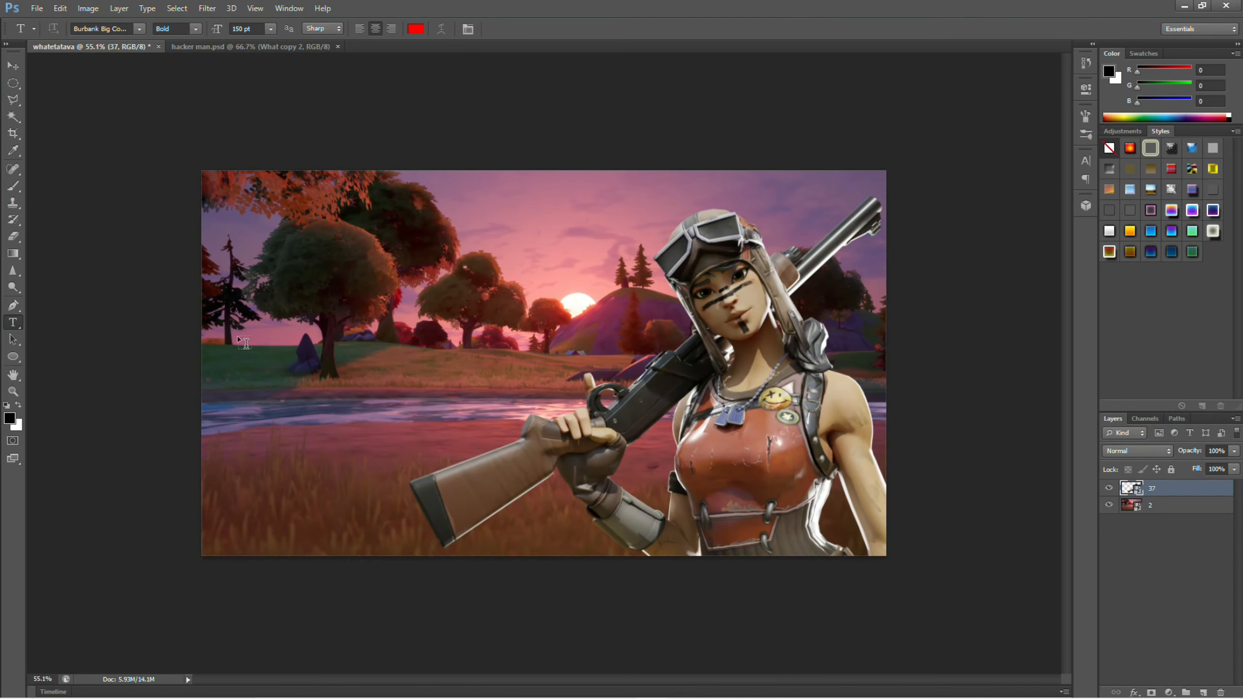
# Step: Start a text line over the trees on the canvas's left side and set its font to Lemon/Milk
pyautogui.click(320, 294)
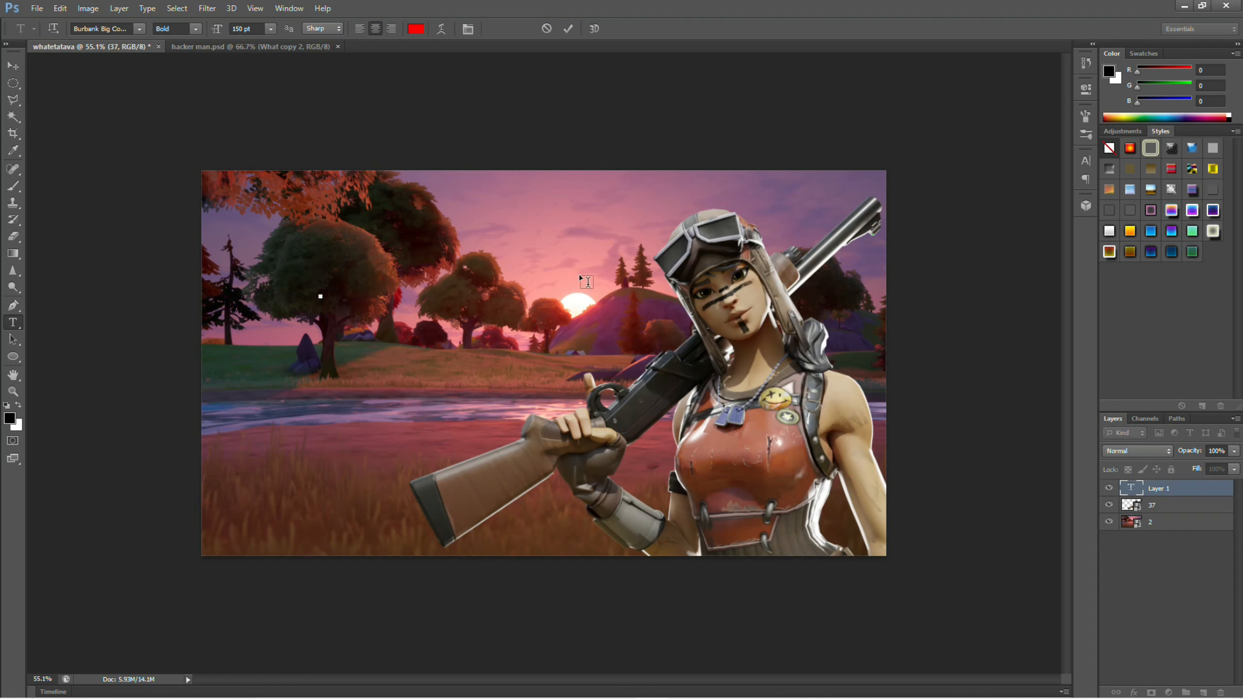
pyautogui.write('Tu')
pyautogui.press('BackSpace')
pyautogui.press('BackSpace')
pyautogui.click(140, 28)
pyautogui.click(107, 27)
pyautogui.write('Lemon/Milk')
pyautogui.click(139, 28)
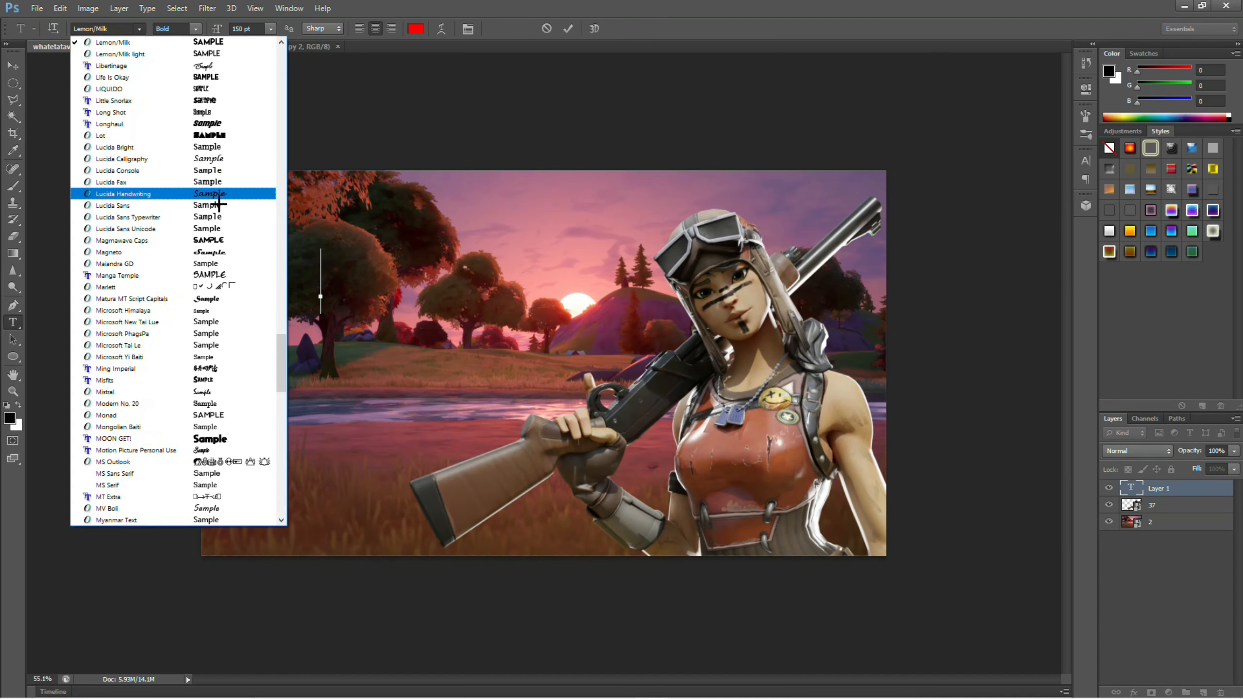
pyautogui.moveTo(289, 374); pyautogui.dragTo(282, 87)
pyautogui.click(335, 90)
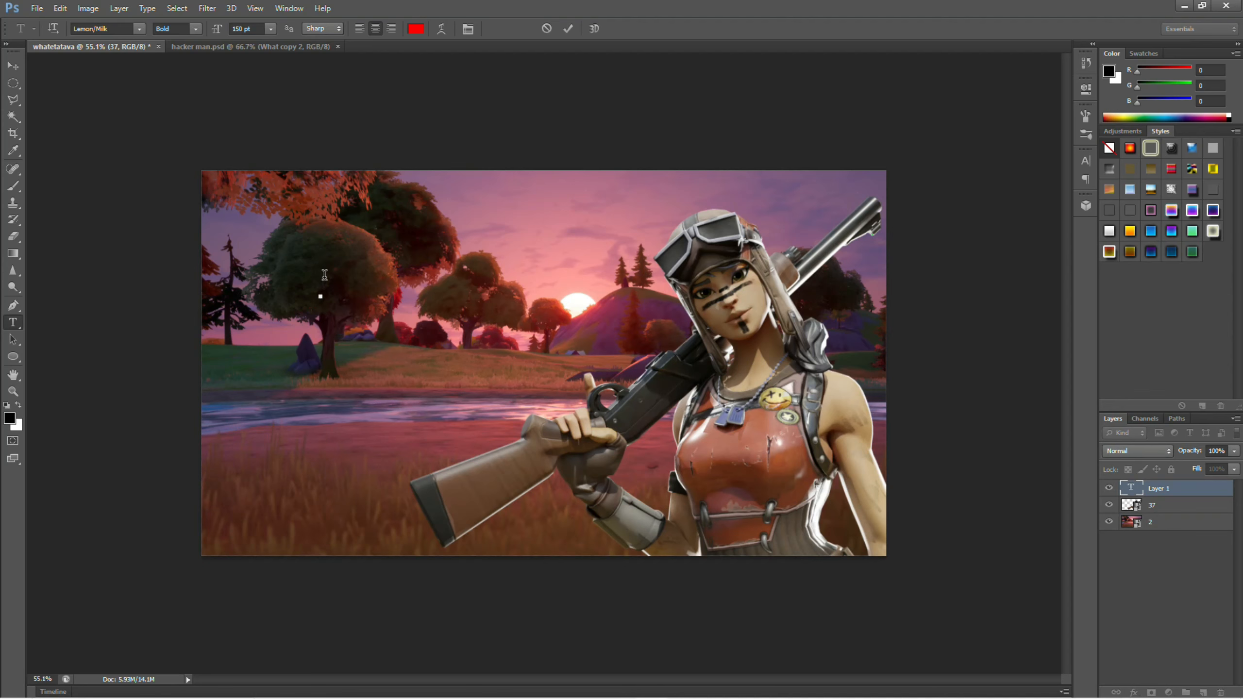
# Step: Enter the title "Tutorial", place it over the trees beside the character and enlarge it to about 238 pt
pyautogui.write('c')
pyautogui.press('BackSpace')
pyautogui.write('TUTORIAL')
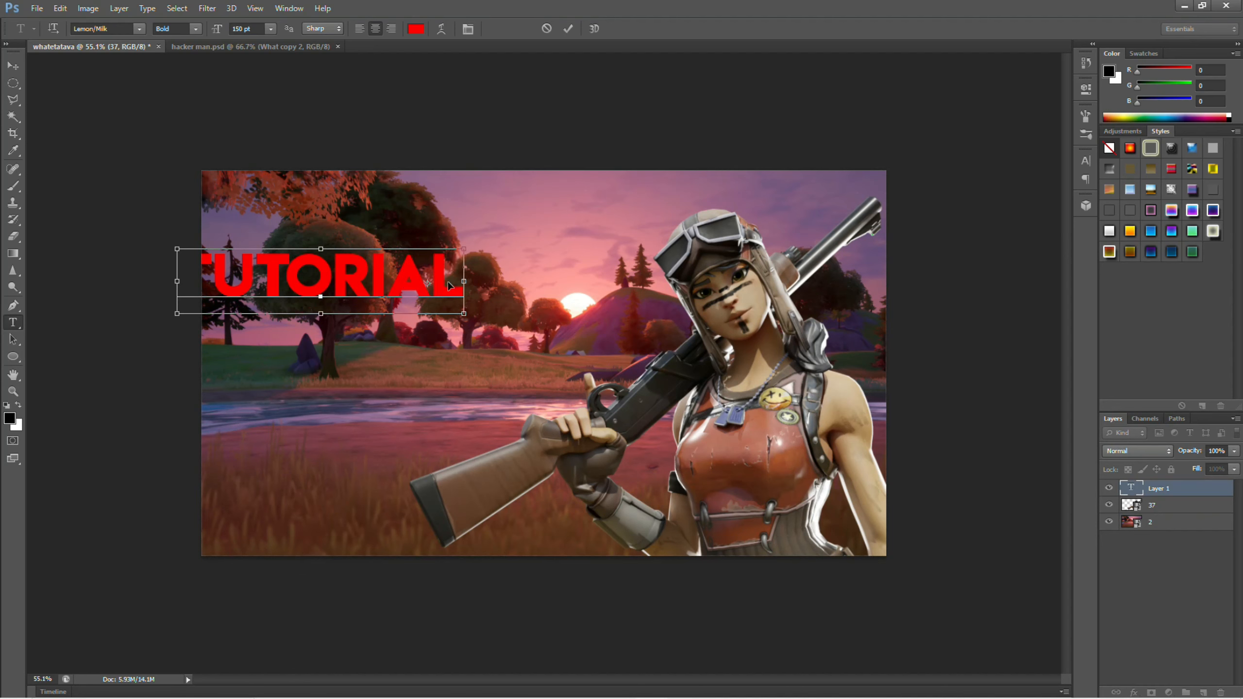
pyautogui.moveTo(289, 283); pyautogui.dragTo(343, 283)
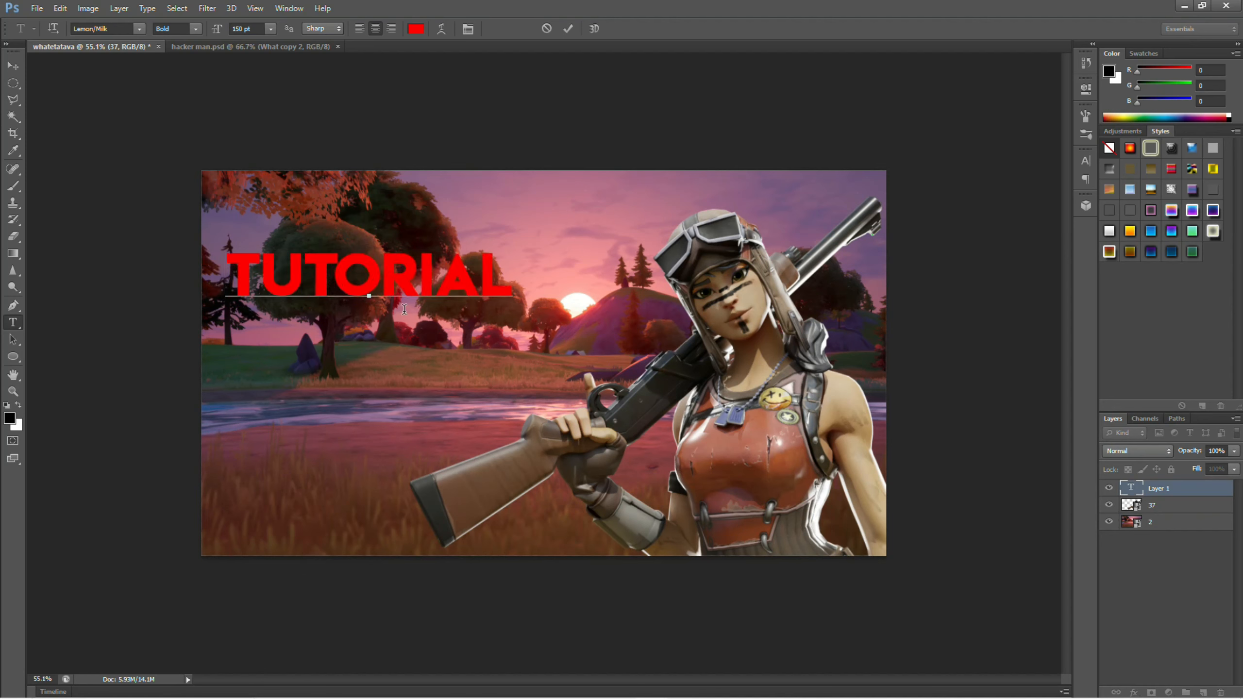
pyautogui.press('ctrl')
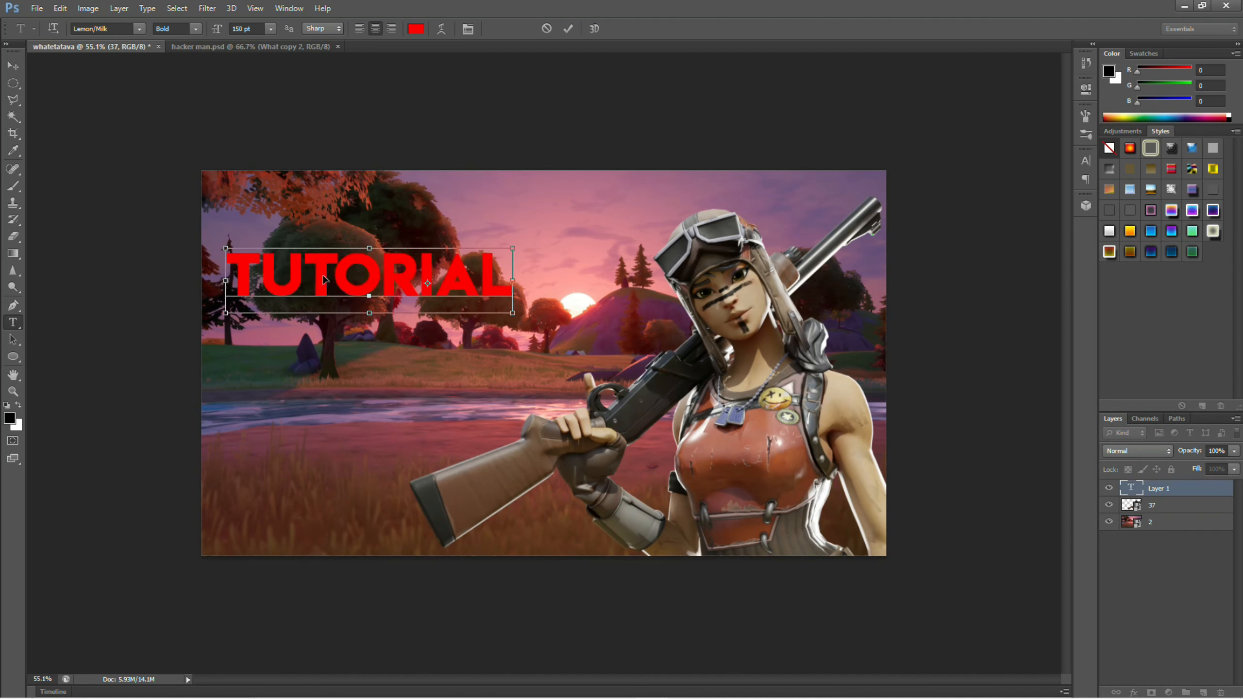
pyautogui.moveTo(274, 278); pyautogui.dragTo(289, 305)
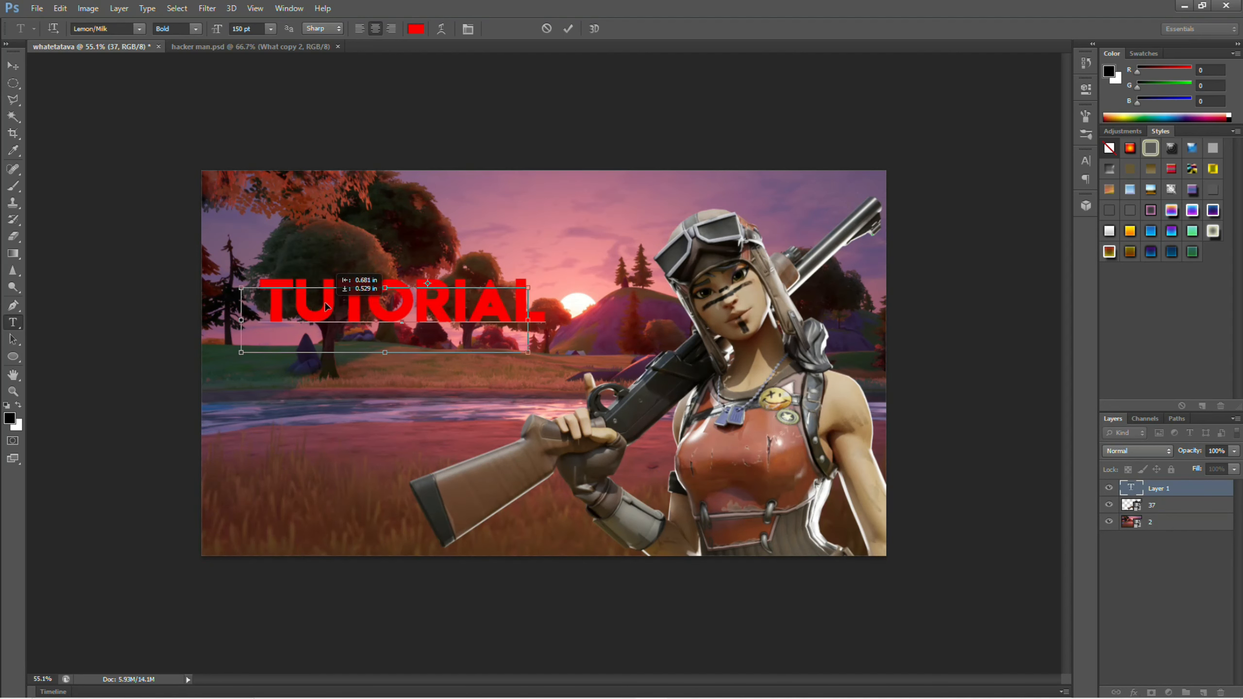
pyautogui.press('ctrl')
pyautogui.press('ctrl')
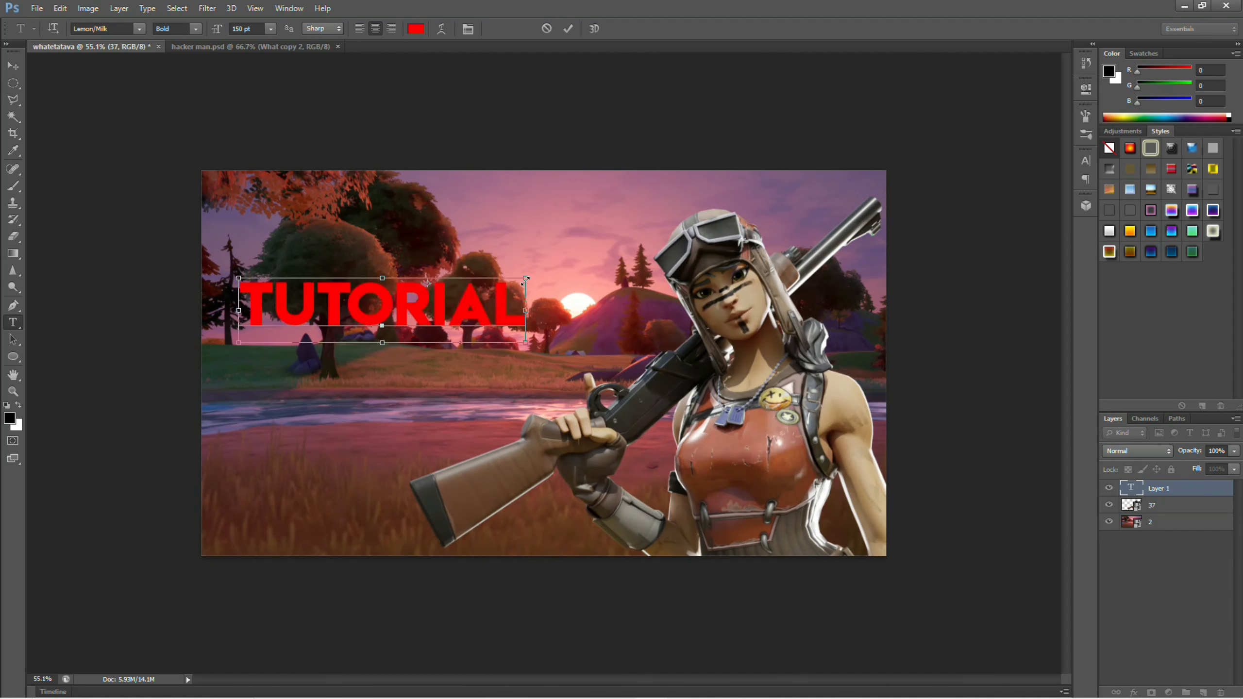
pyautogui.moveTo(526, 279); pyautogui.dragTo(581, 240)
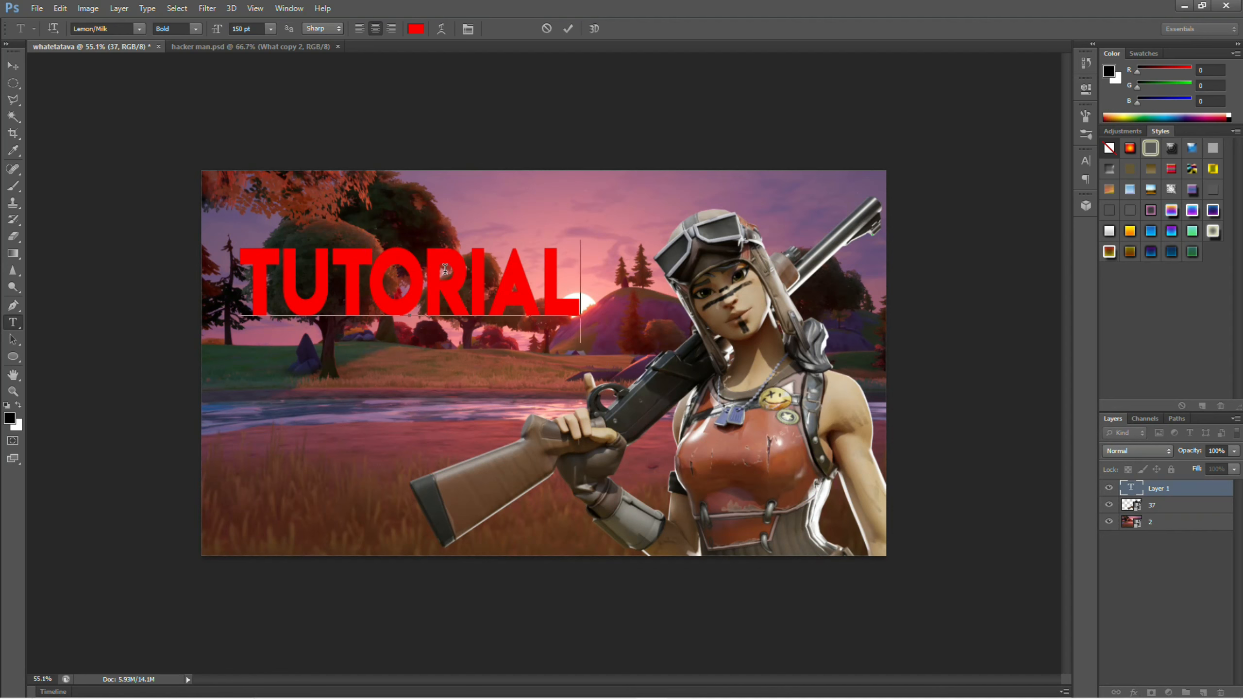
# Step: Recolour the whole title text white
pyautogui.click(415, 30)
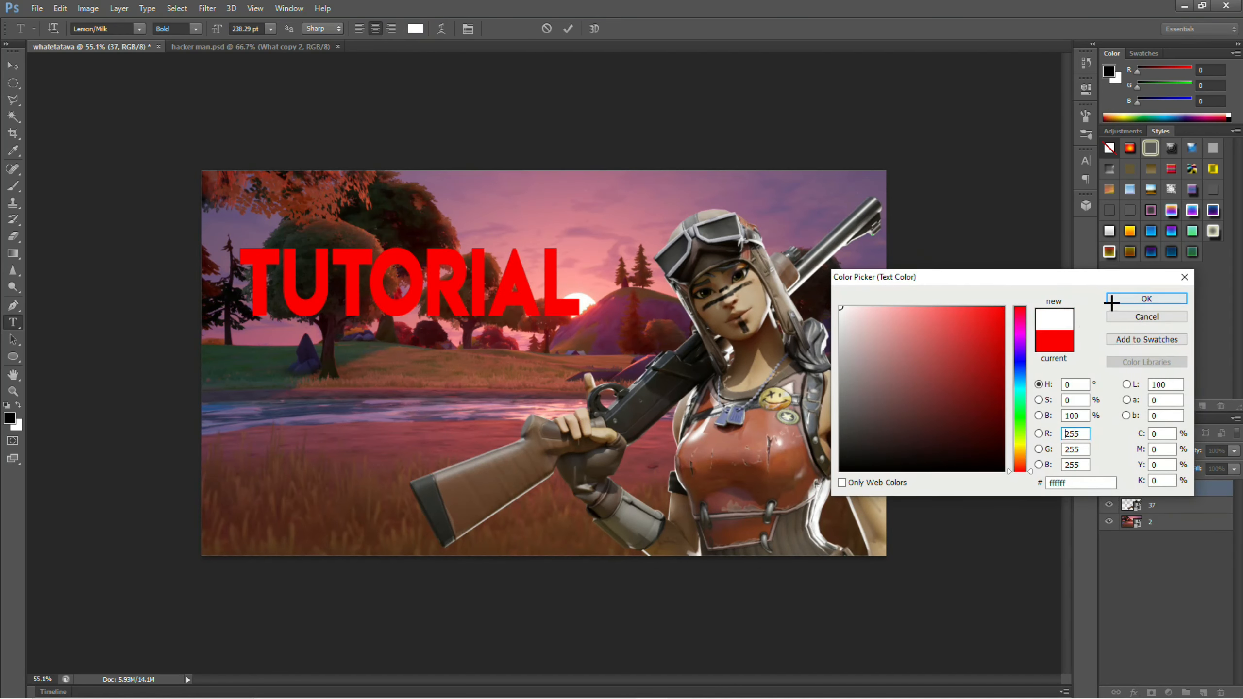
pyautogui.click(1145, 302)
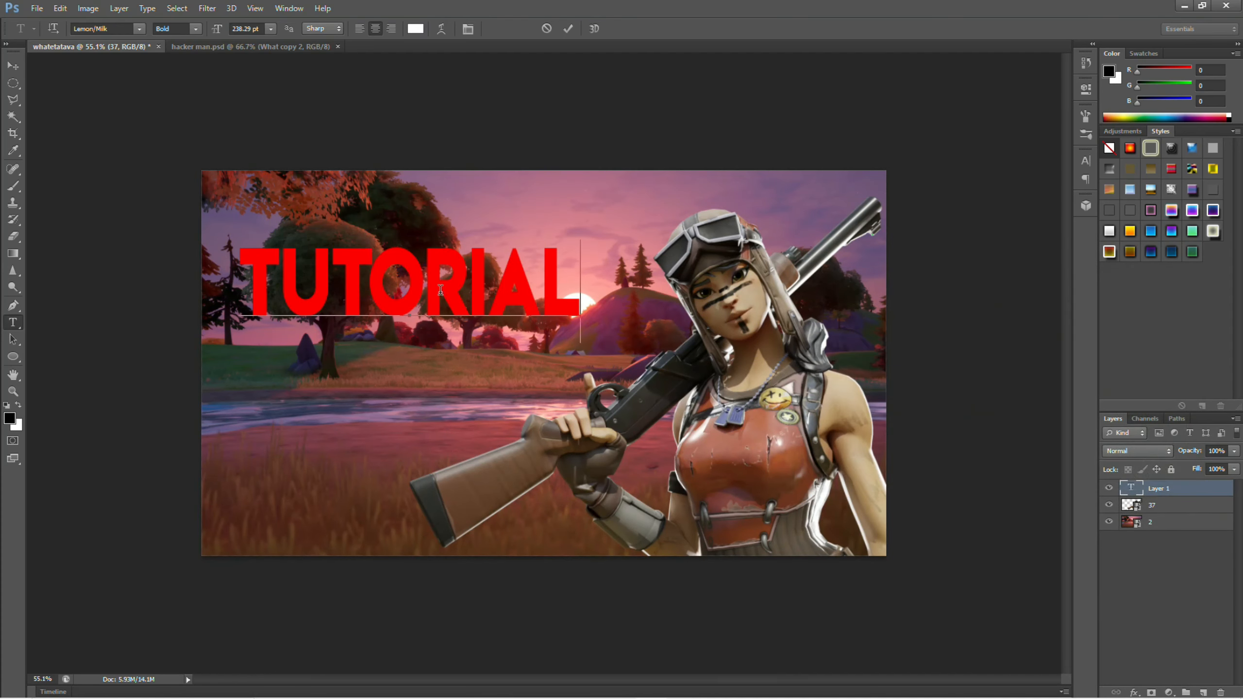
pyautogui.doubleClick(440, 290)
pyautogui.click(422, 31)
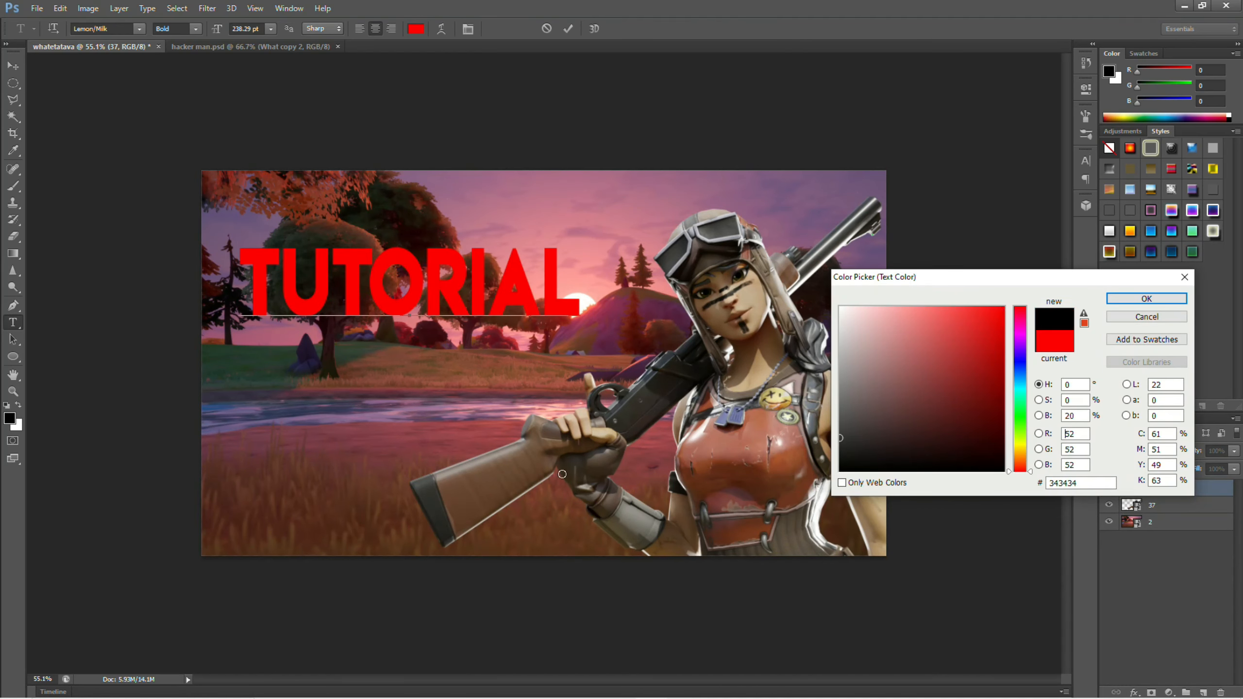
pyautogui.moveTo(989, 355); pyautogui.dragTo(842, 308)
pyautogui.click(1140, 299)
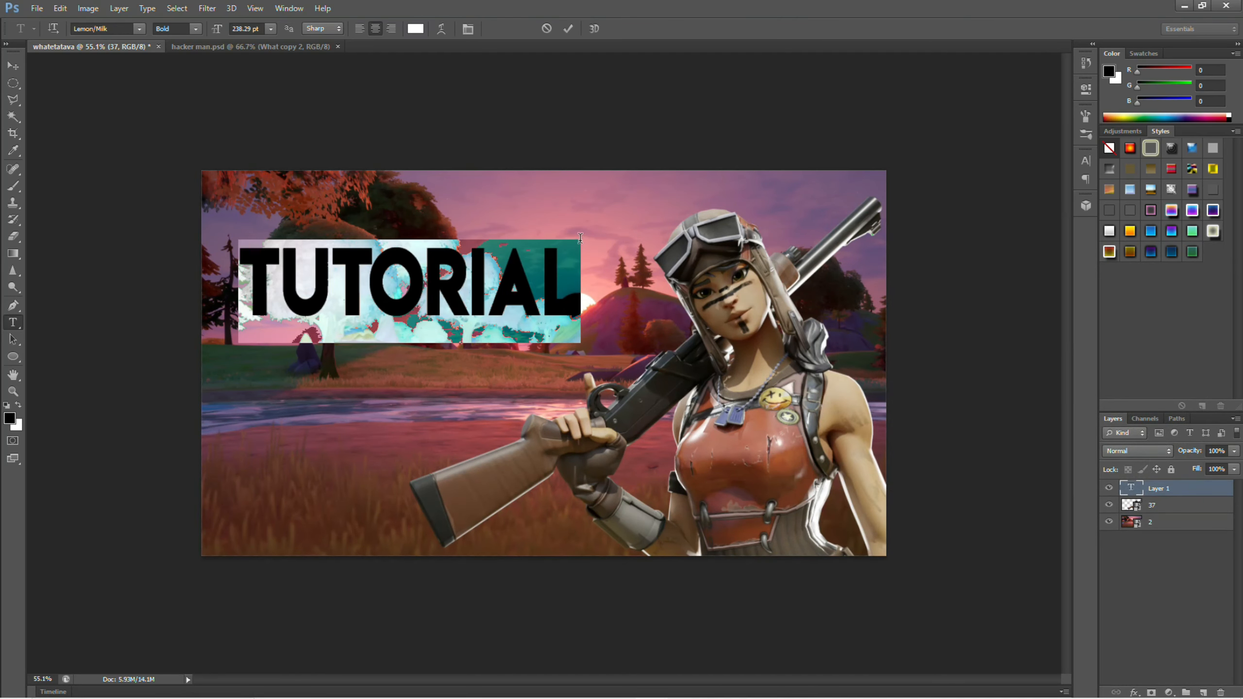
pyautogui.click(564, 28)
# Step: Enlarge and widen the title to reach from the canvas's left edge to the character's face, rotated about -7°
pyautogui.hotkey('ctrl', 't')
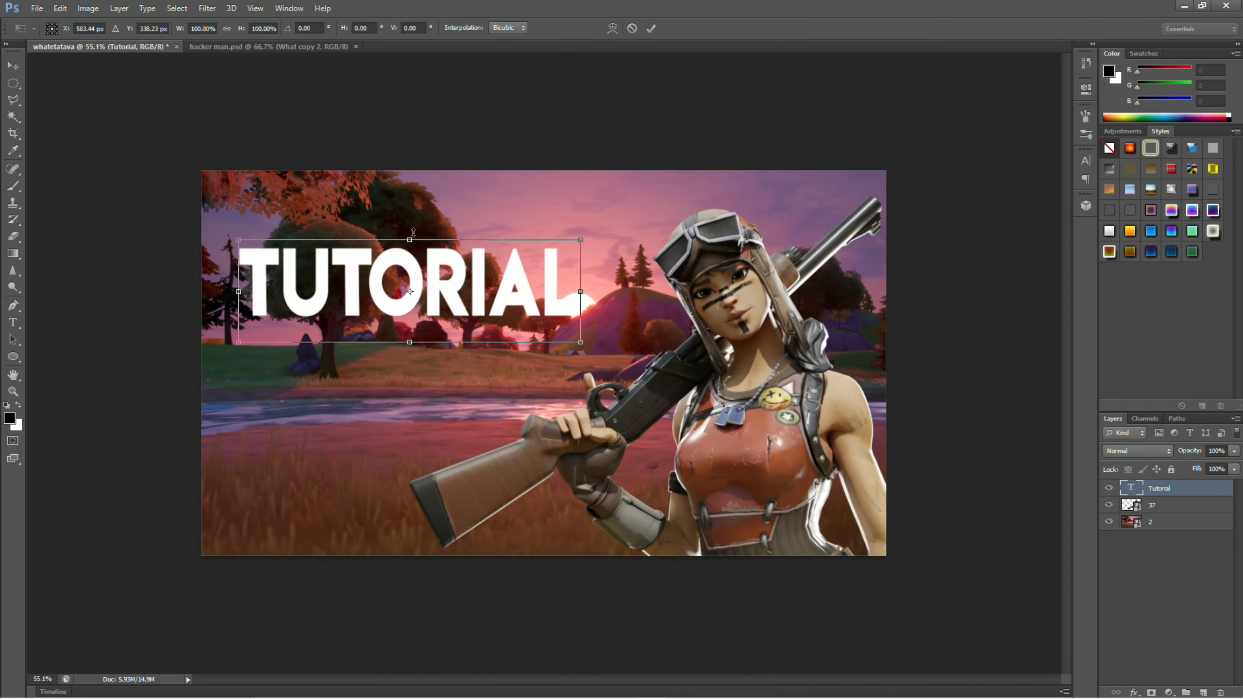
pyautogui.click(650, 28)
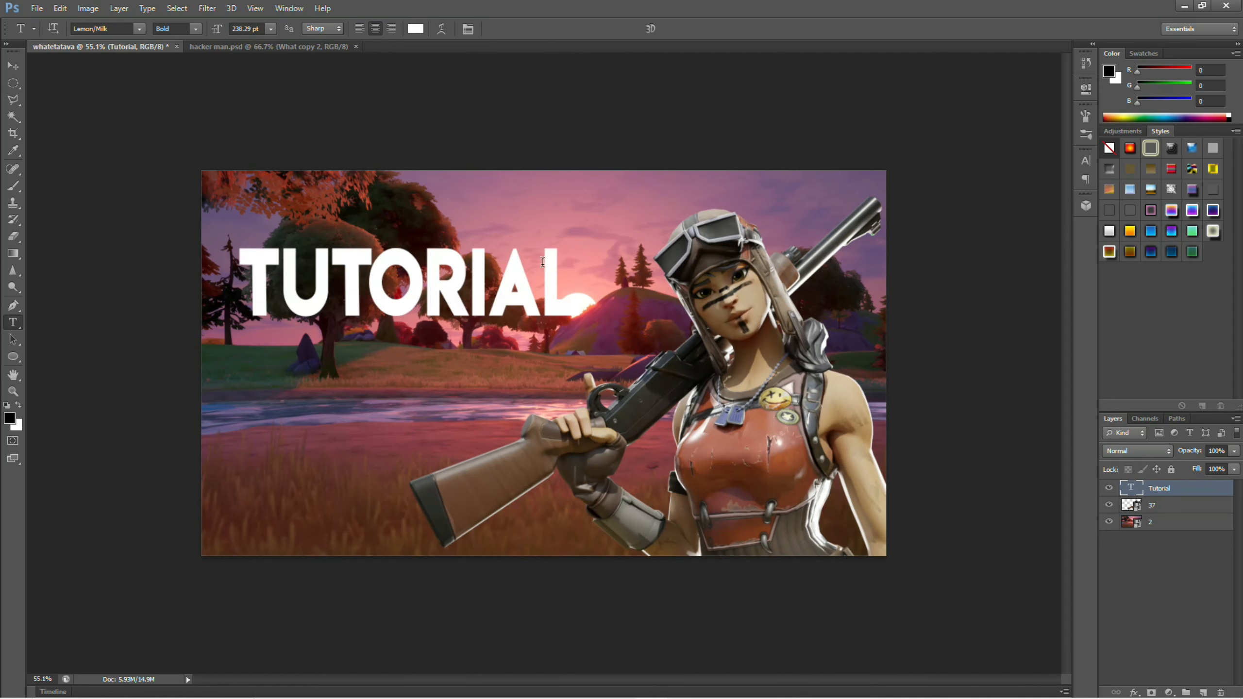
pyautogui.hotkey('ctrl', 't')
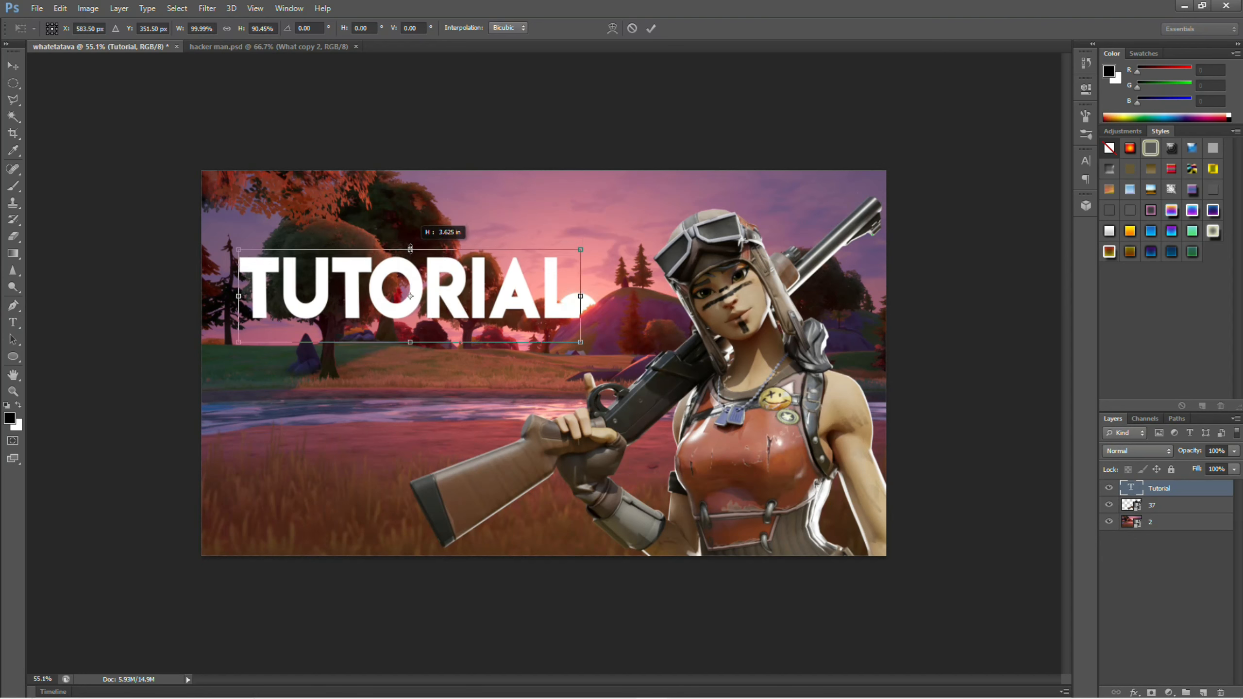
pyautogui.moveTo(581, 243); pyautogui.dragTo(677, 224)
pyautogui.moveTo(436, 273); pyautogui.dragTo(410, 287)
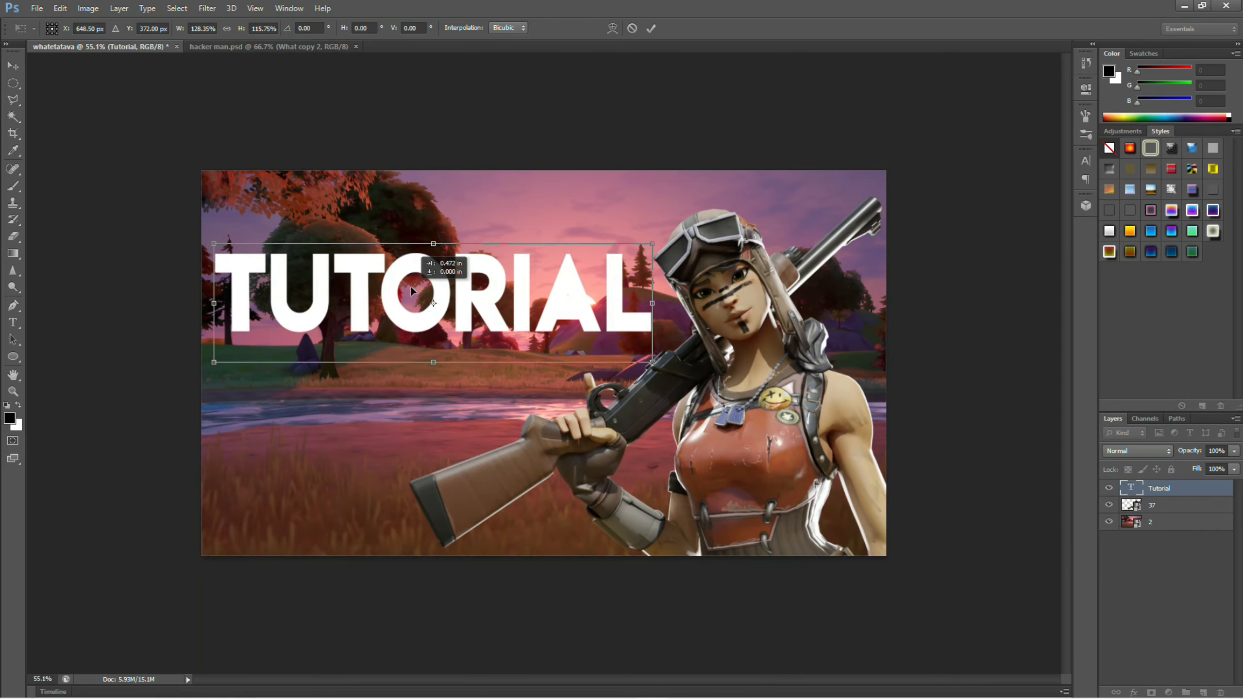
pyautogui.moveTo(444, 206); pyautogui.dragTo(433, 206)
pyautogui.moveTo(454, 305); pyautogui.dragTo(416, 294)
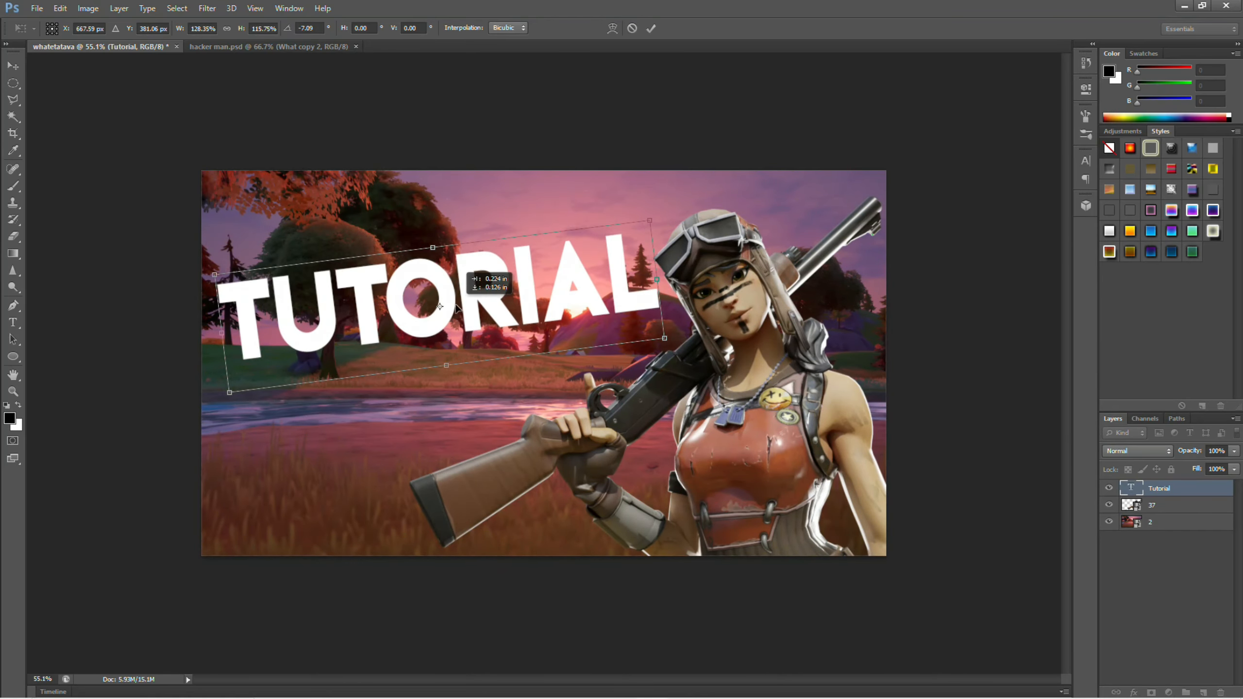
pyautogui.moveTo(416, 293); pyautogui.dragTo(416, 302)
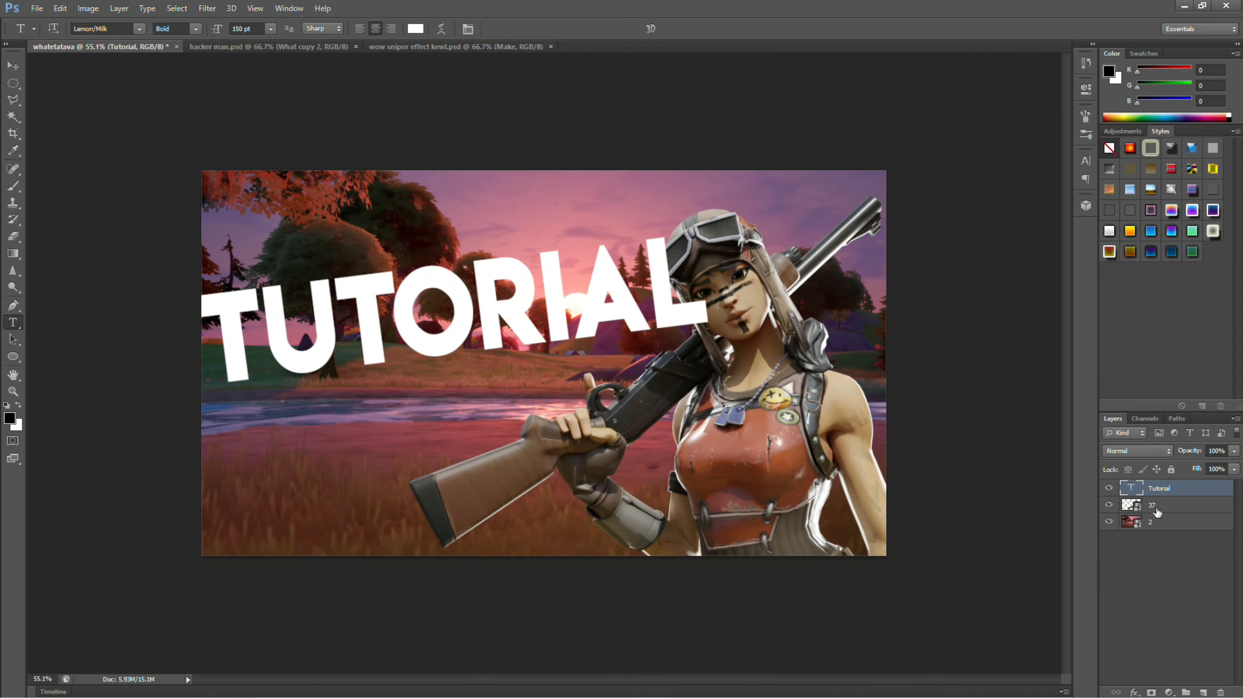
# Step: Add an Inner Shadow effect to the character render layer 37, keeping the character visible beside the effect settings
pyautogui.click(1157, 509)
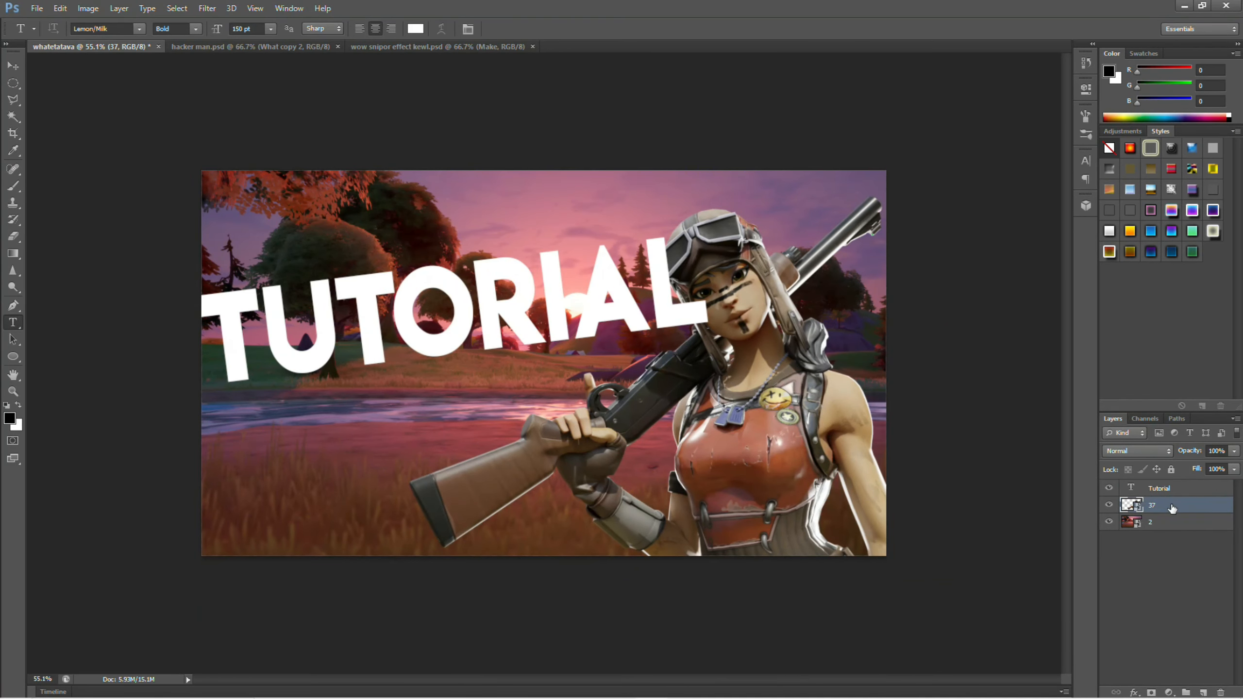
pyautogui.doubleClick(1173, 509)
pyautogui.click(1081, 307)
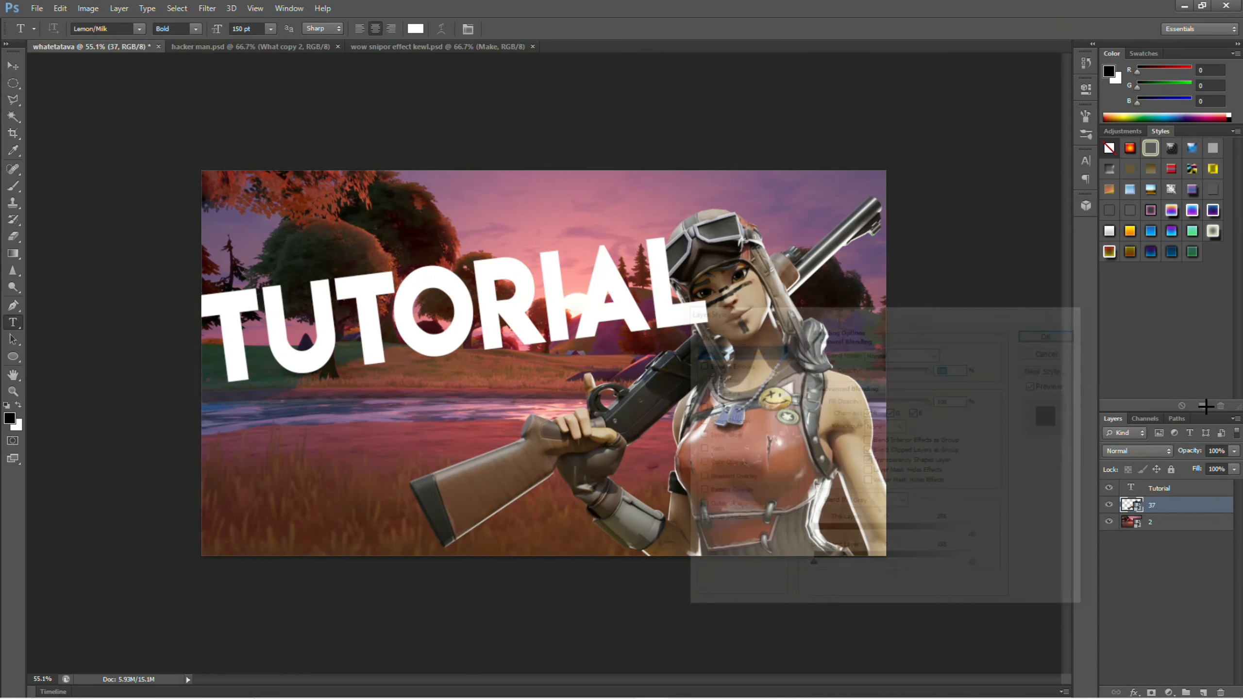
pyautogui.doubleClick(1183, 510)
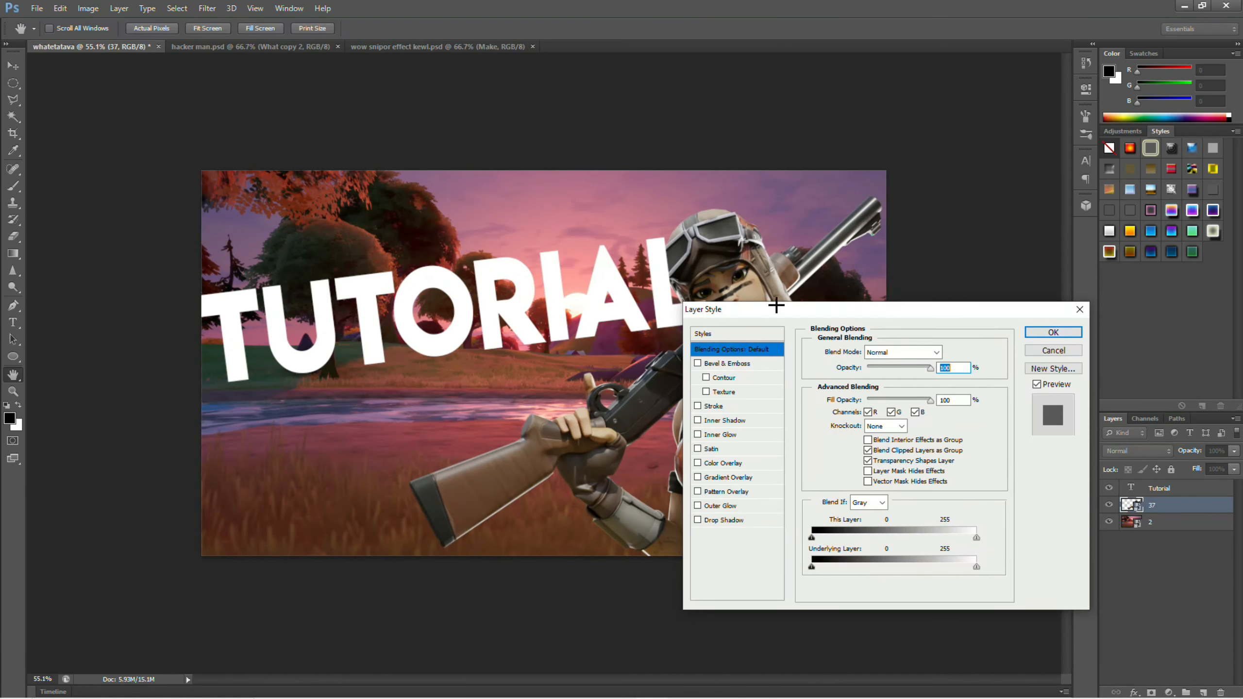
pyautogui.moveTo(776, 306); pyautogui.dragTo(801, 247)
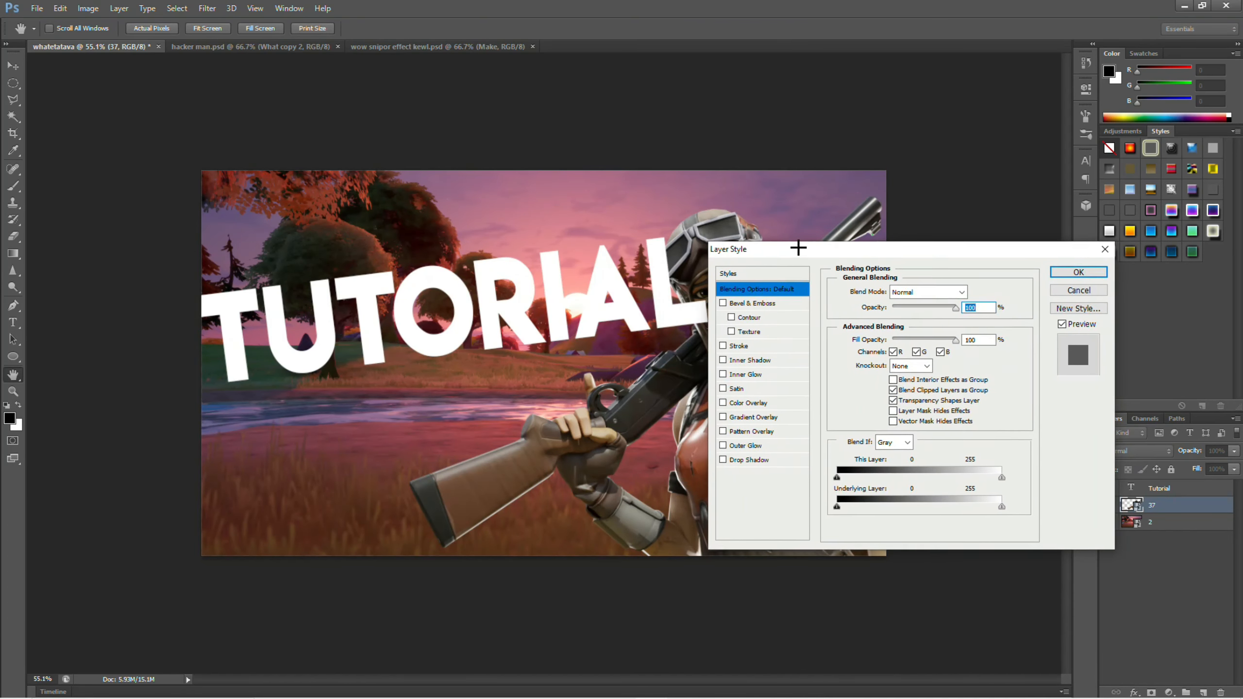
pyautogui.click(734, 366)
pyautogui.moveTo(826, 260); pyautogui.dragTo(277, 157)
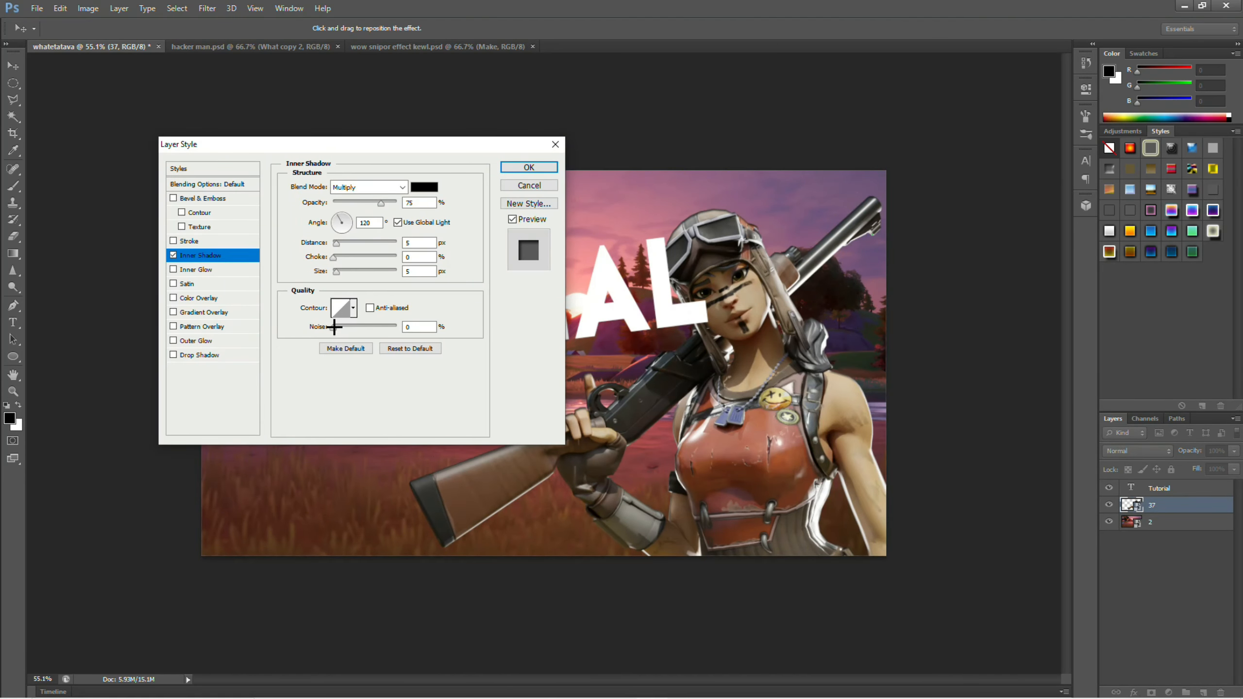
pyautogui.moveTo(334, 328)
pyautogui.mouseDown()
pyautogui.moveTo(347, 327)
pyautogui.moveTo(333, 327)
pyautogui.mouseUp()
pyautogui.moveTo(405, 144); pyautogui.dragTo(650, 600)
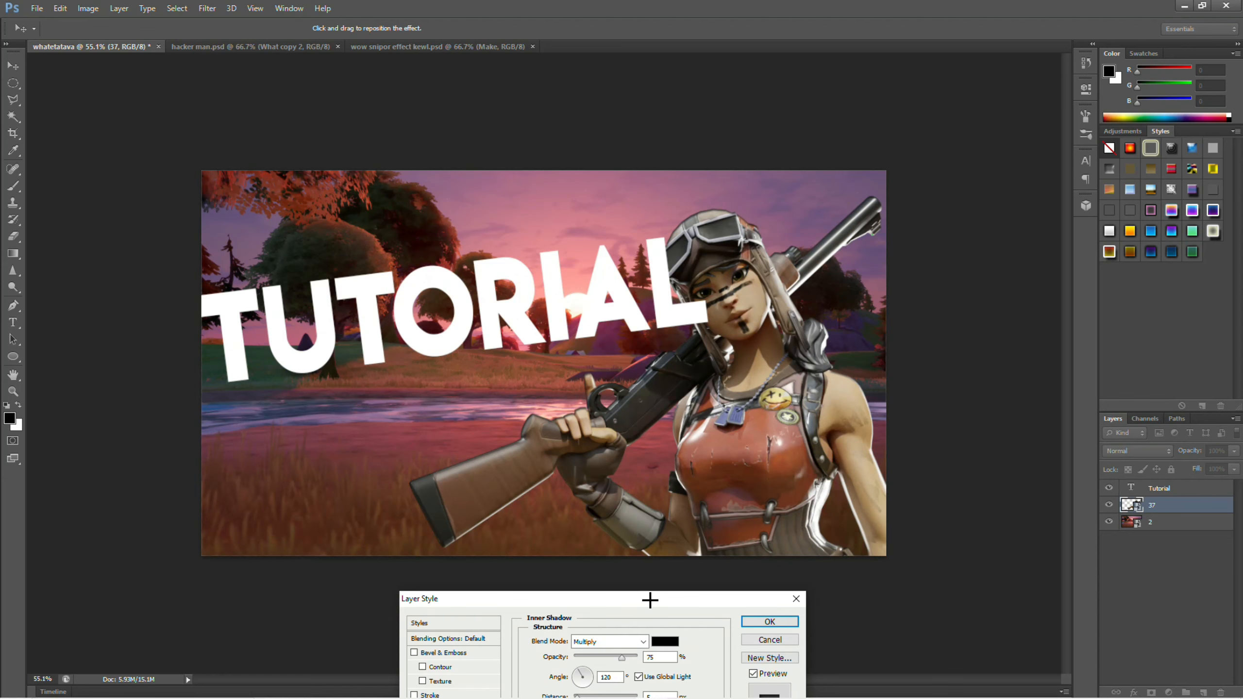
pyautogui.moveTo(648, 600); pyautogui.dragTo(356, 172)
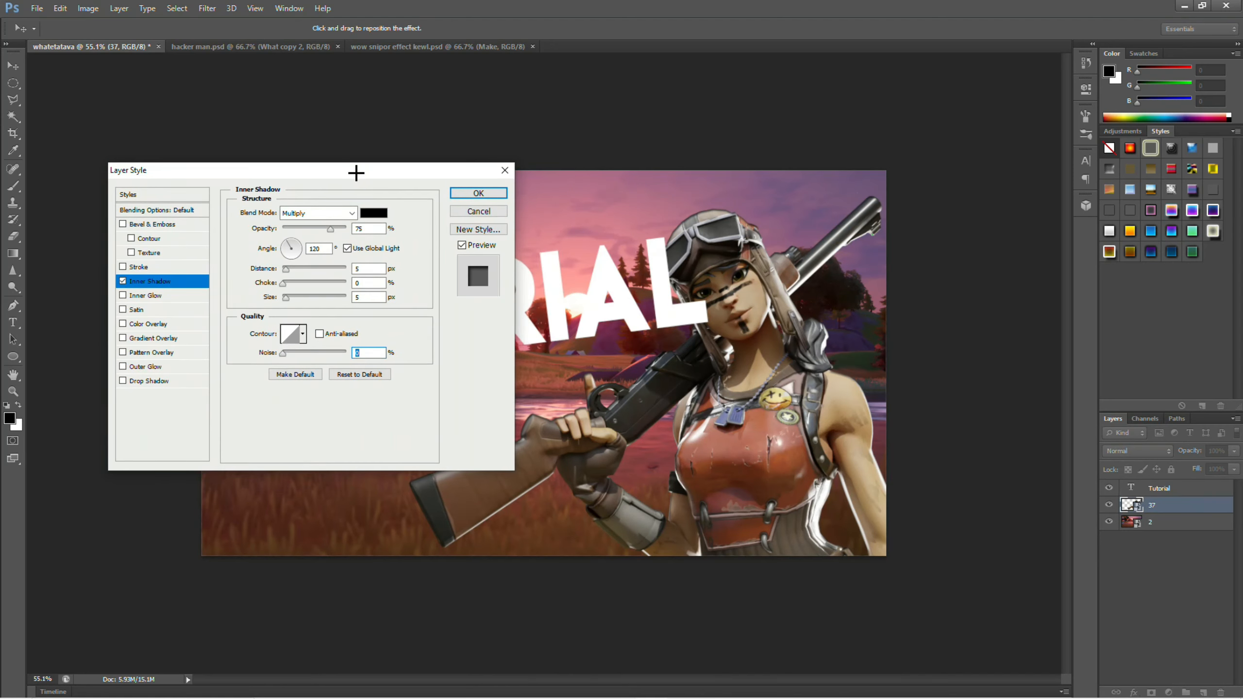
# Step: Set the Inner Shadow colour to light pink ff9e9a, sampled from the sunset sky in the background
pyautogui.click(372, 213)
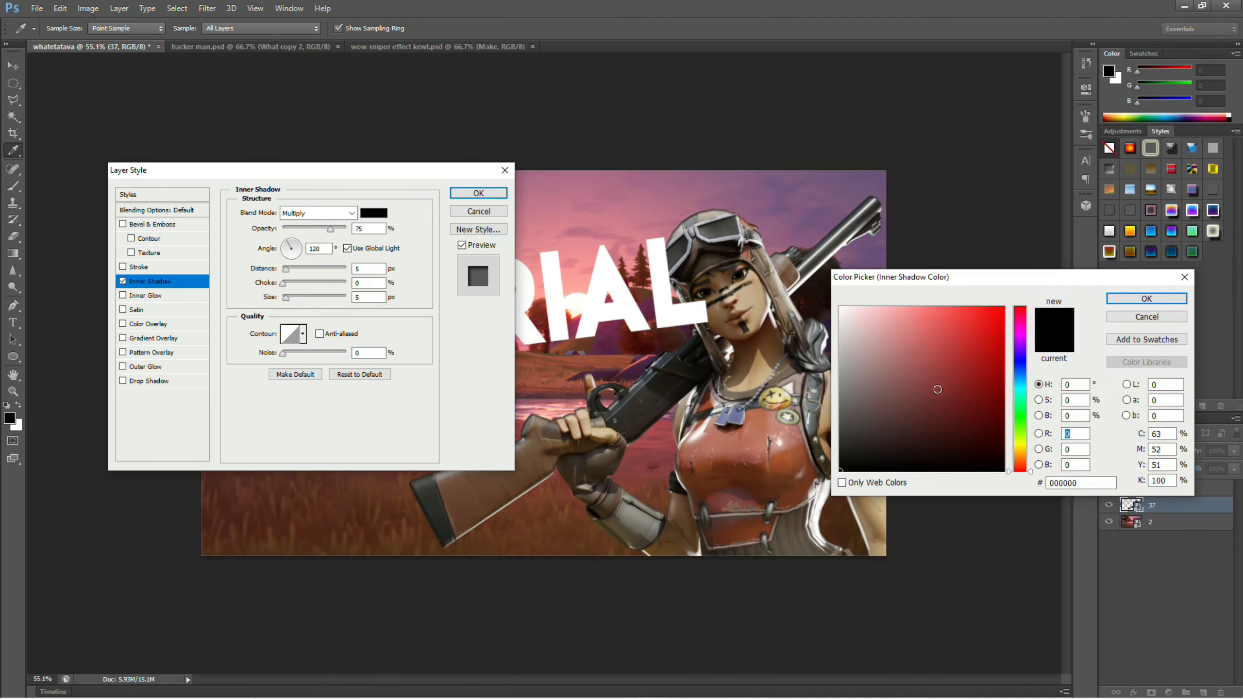
pyautogui.moveTo(937, 389)
pyautogui.mouseDown()
pyautogui.moveTo(1008, 316)
pyautogui.moveTo(990, 359)
pyautogui.moveTo(1020, 348)
pyautogui.moveTo(1020, 334)
pyautogui.mouseUp()
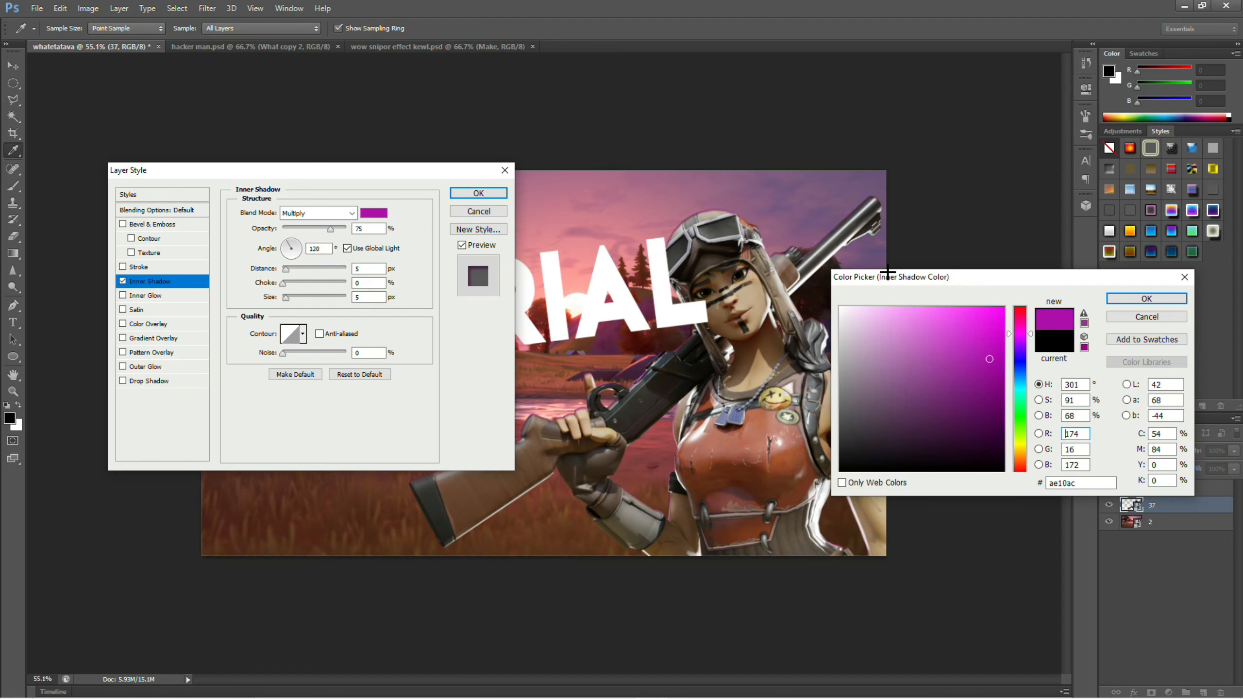
pyautogui.click(584, 273)
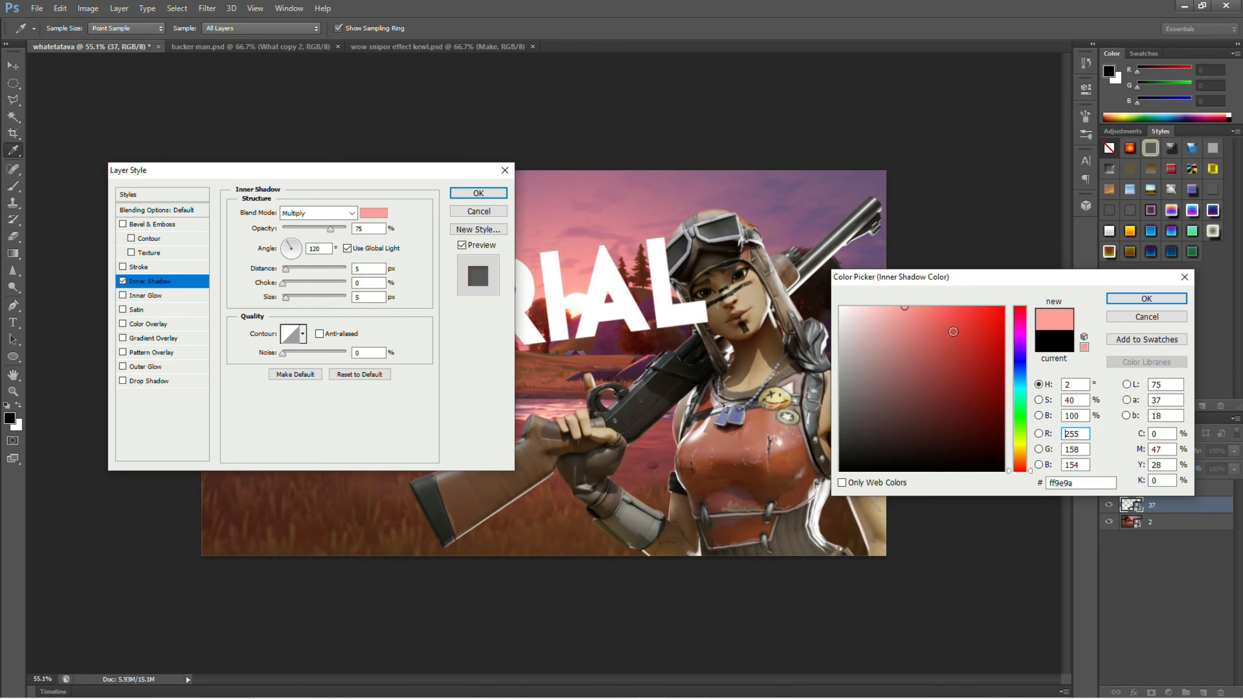
pyautogui.press('Return')
# Step: Try the Normal blend mode on the Inner Shadow, then set it to Overlay
pyautogui.click(306, 215)
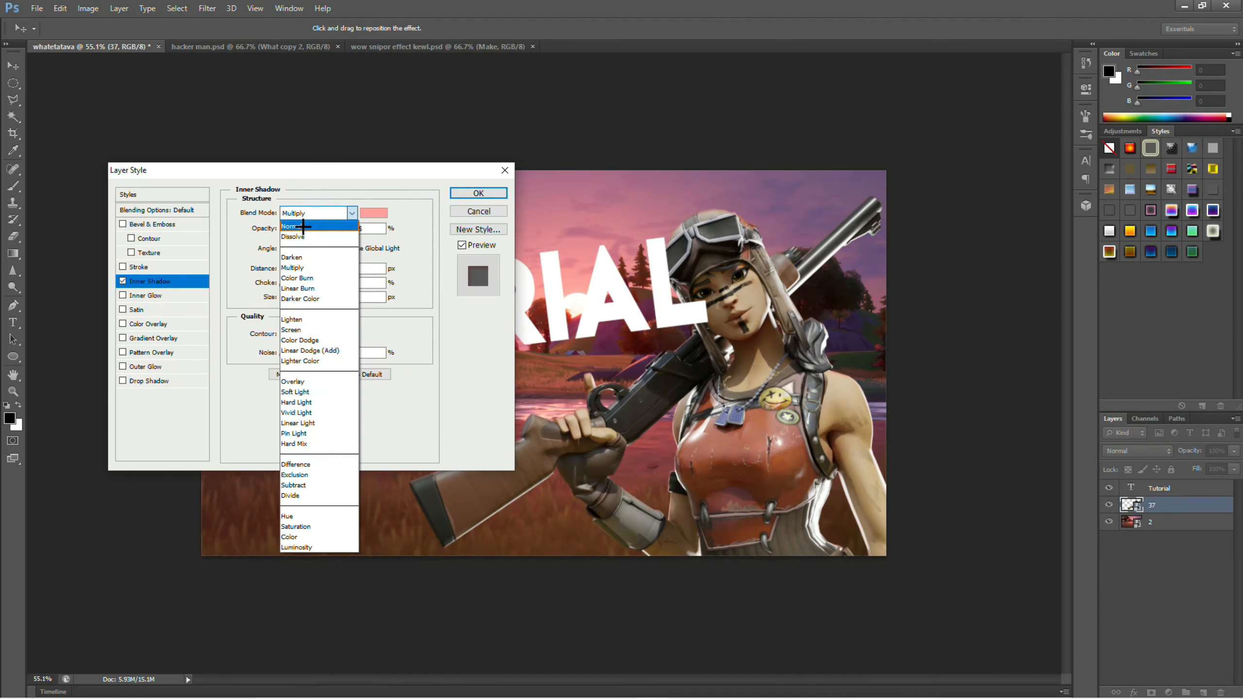
pyautogui.click(303, 226)
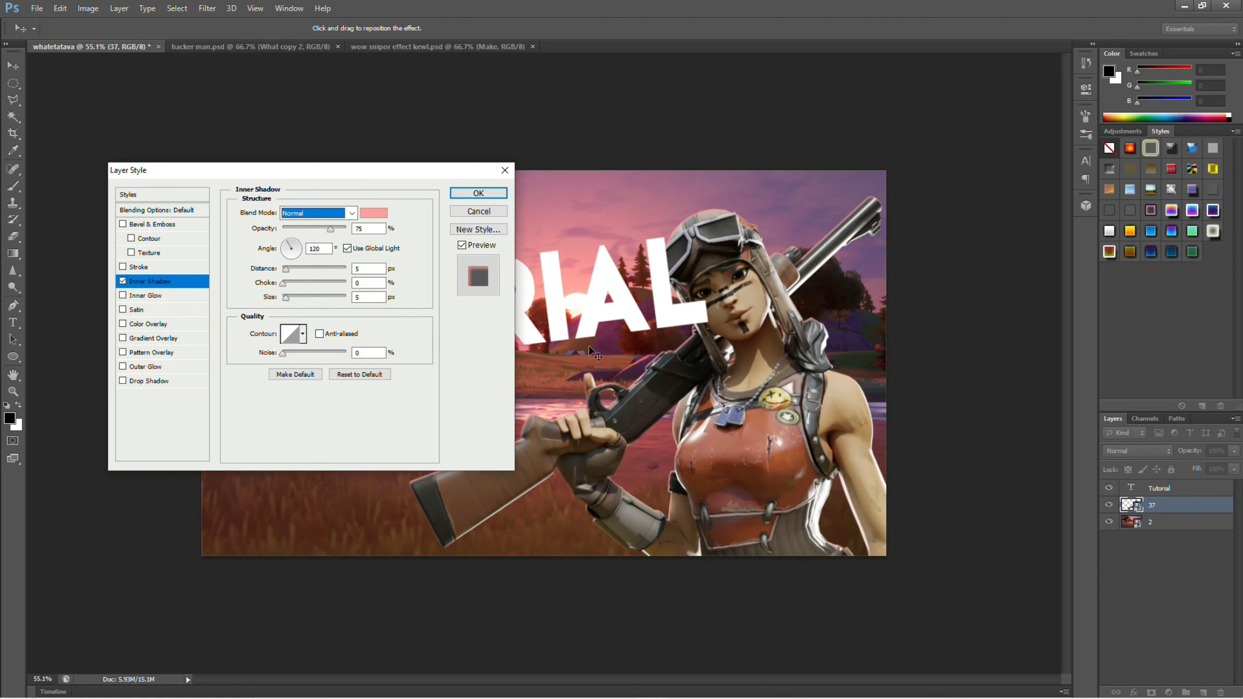
pyautogui.click(318, 212)
pyautogui.click(297, 378)
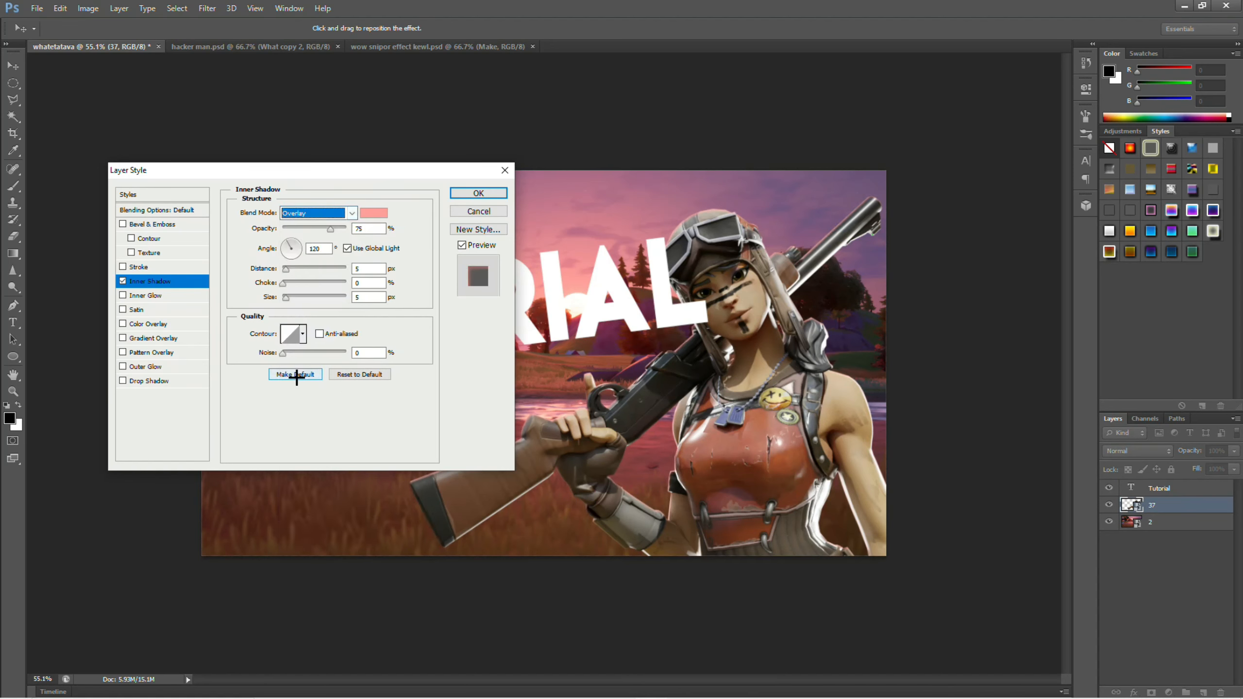
# Step: Set the Inner Shadow to 24 px distance, 16% choke, 59 px size and 6% noise
pyautogui.moveTo(286, 297)
pyautogui.mouseDown()
pyautogui.moveTo(342, 295)
pyautogui.moveTo(302, 298)
pyautogui.mouseUp()
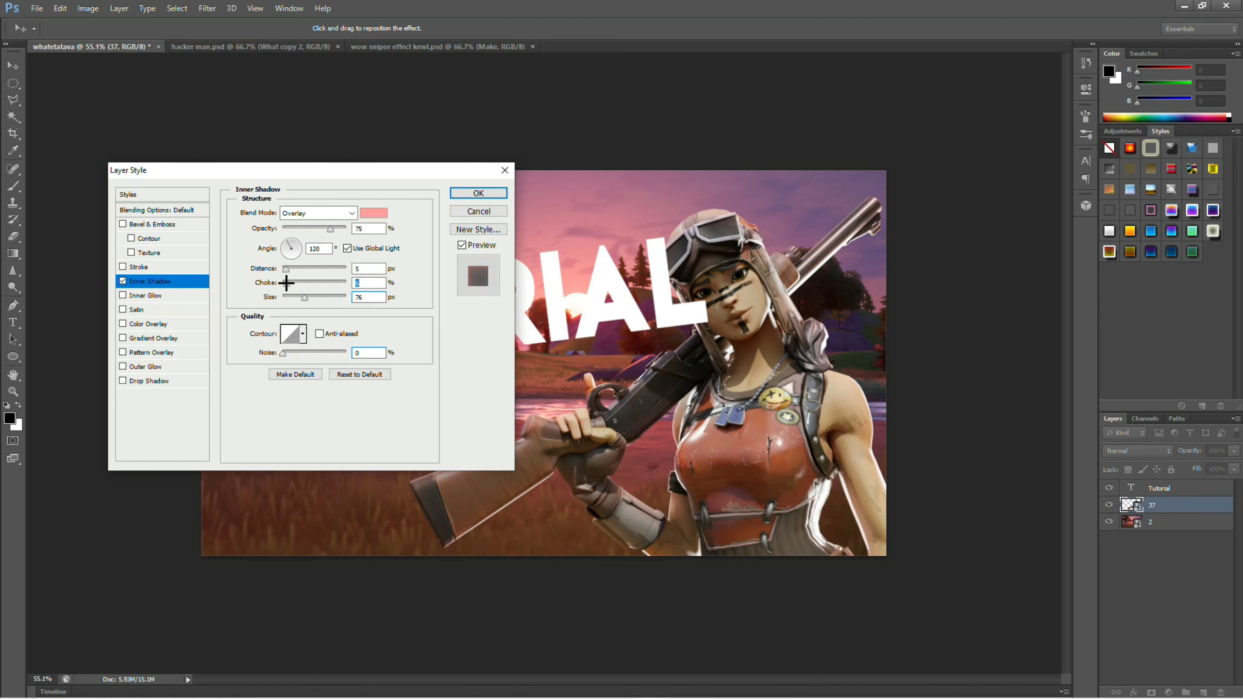
pyautogui.moveTo(283, 282); pyautogui.dragTo(300, 289)
pyautogui.press('Tab')
pyautogui.moveTo(288, 351)
pyautogui.mouseDown()
pyautogui.moveTo(397, 362)
pyautogui.moveTo(287, 373)
pyautogui.mouseUp()
pyautogui.moveTo(285, 268); pyautogui.dragTo(296, 296)
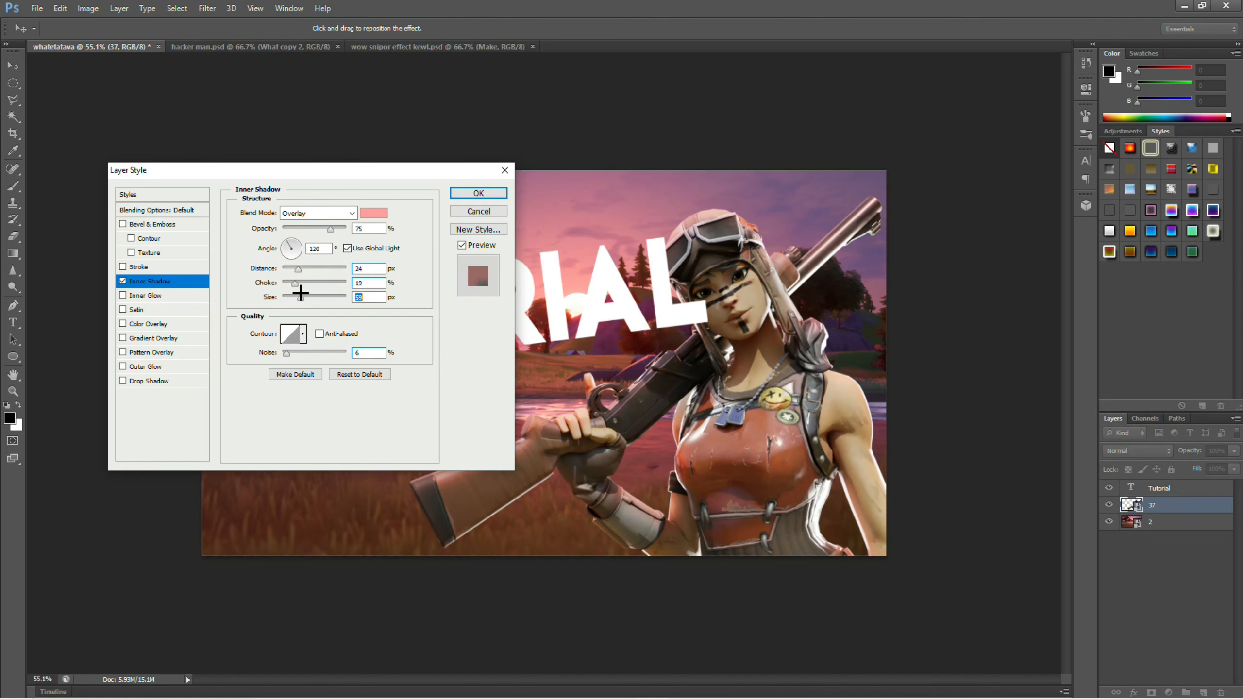
# Step: Compare the Lighten and Normal blend modes for the Inner Shadow, ending on Lighten
pyautogui.click(312, 213)
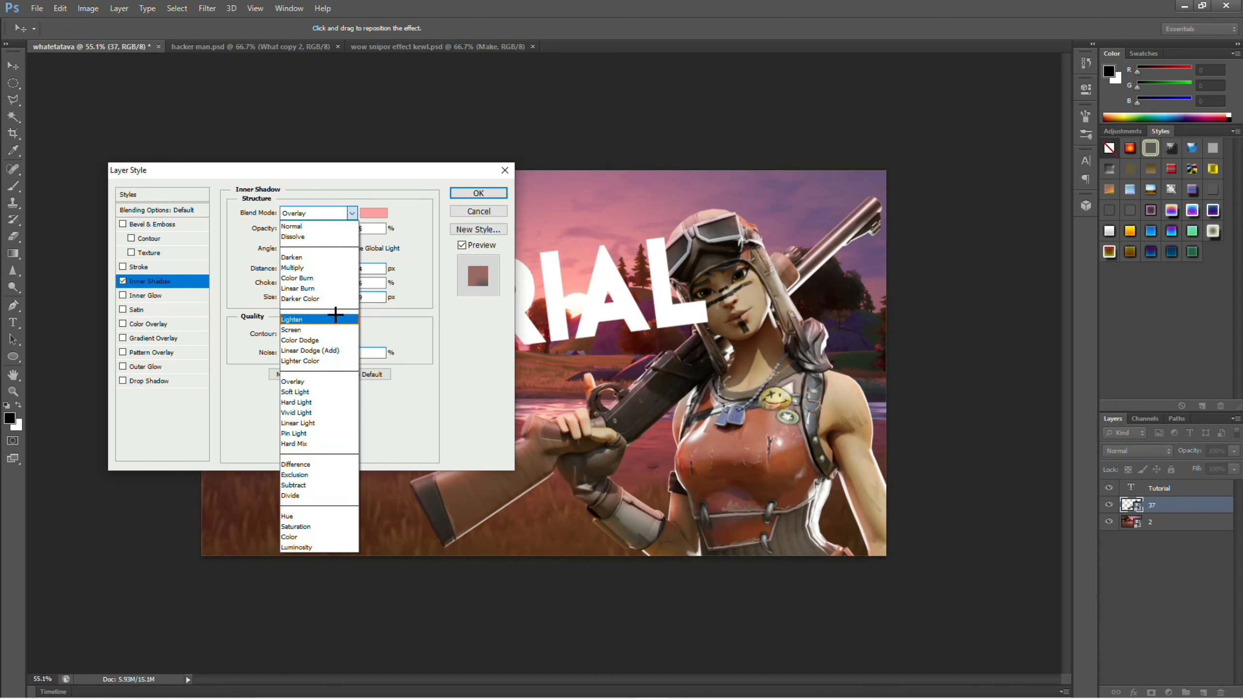
pyautogui.click(304, 319)
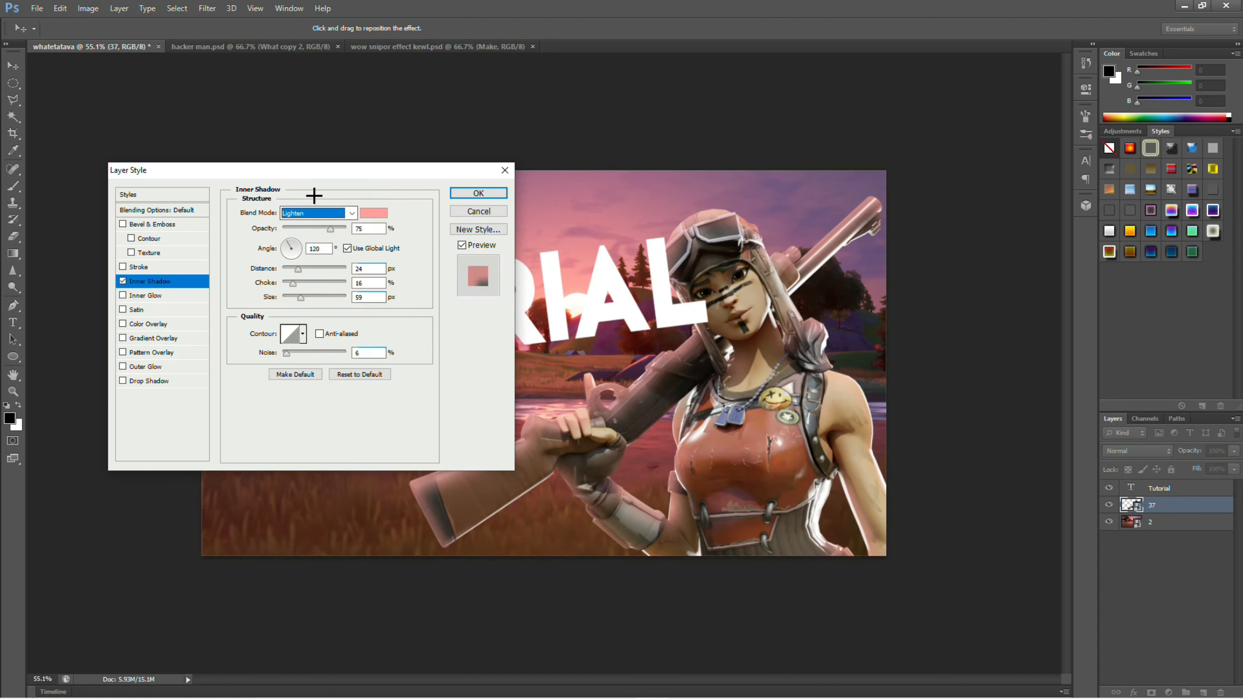
pyautogui.click(302, 212)
pyautogui.click(297, 227)
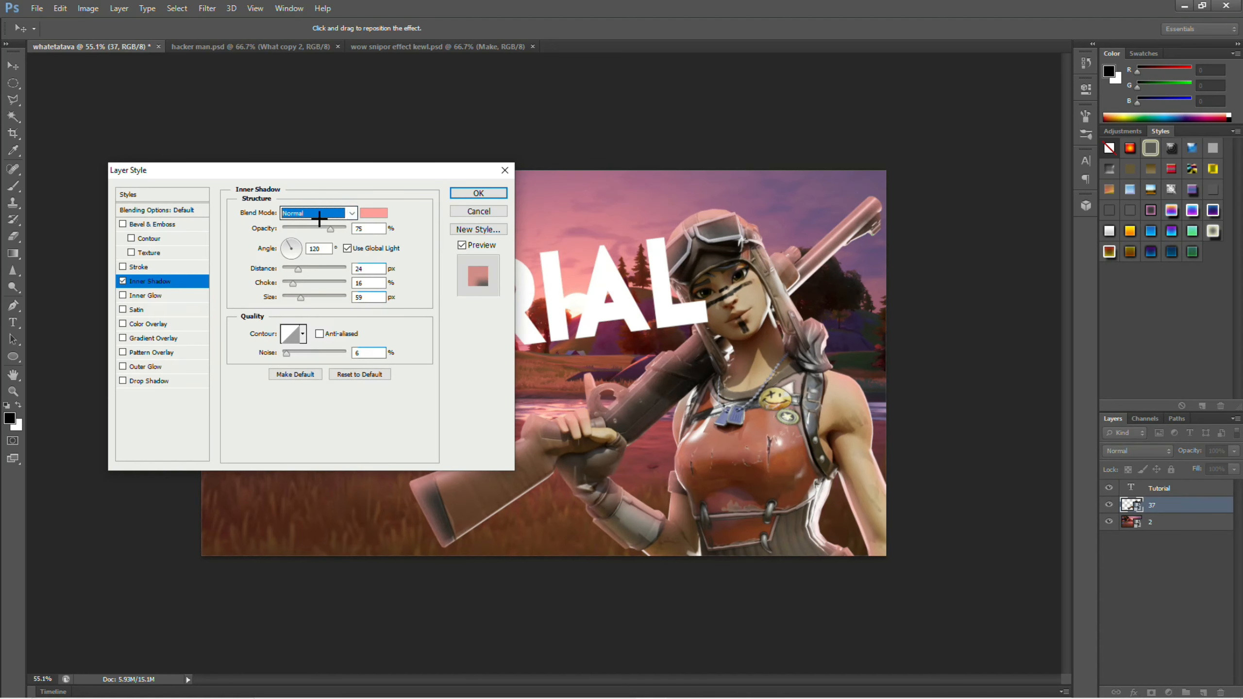
pyautogui.click(310, 212)
pyautogui.click(302, 319)
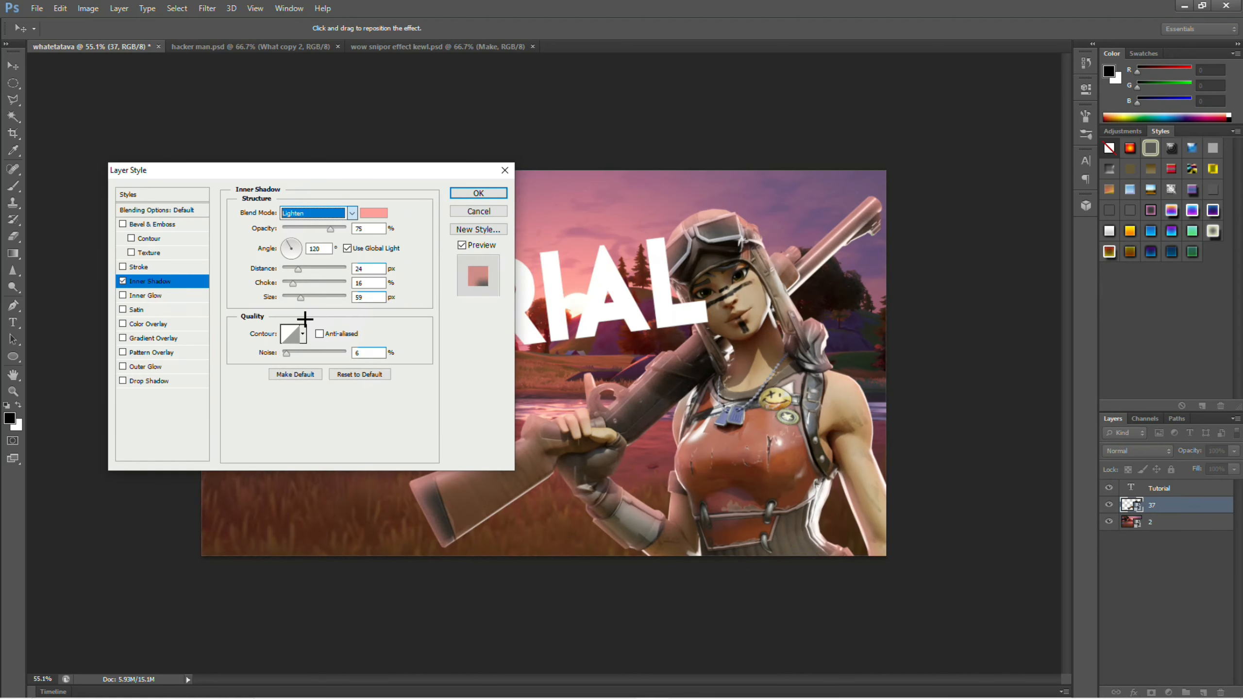
# Step: Set the Inner Shadow to 6% choke, 5 px distance, 132° angle and Overlay blend mode, and apply the effect
pyautogui.moveTo(294, 282); pyautogui.dragTo(290, 266)
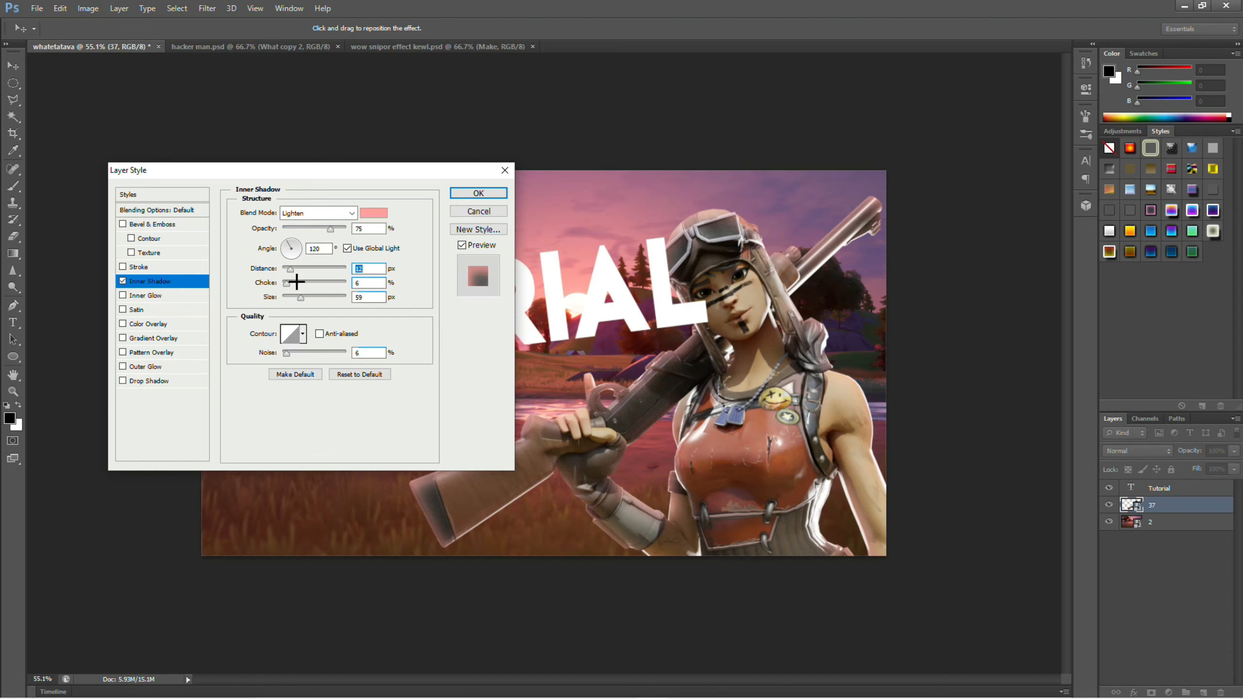
pyautogui.moveTo(292, 268); pyautogui.dragTo(286, 245)
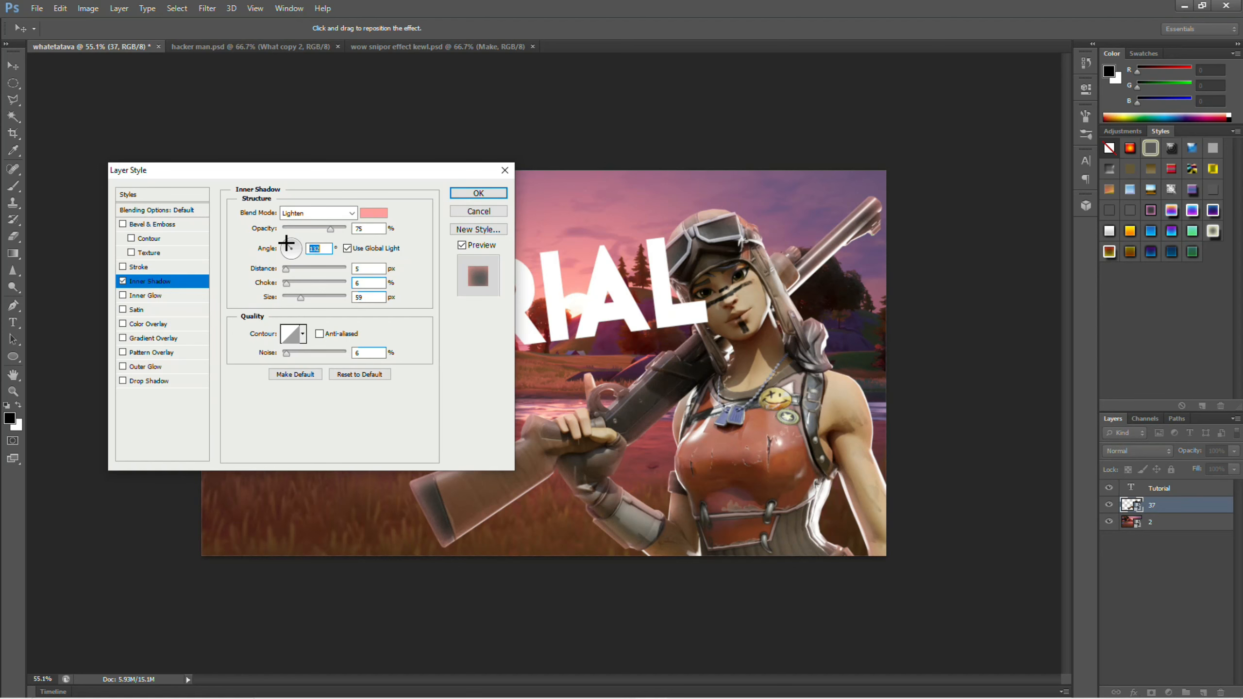
pyautogui.click(333, 213)
pyautogui.click(299, 375)
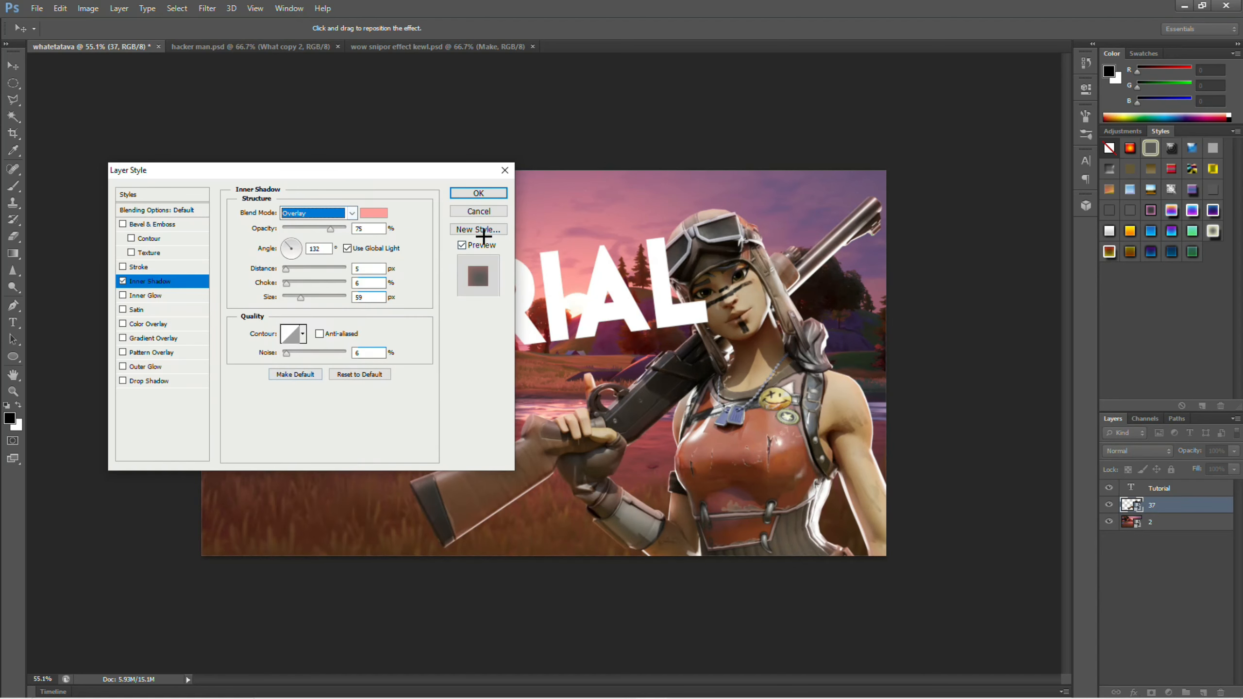
pyautogui.click(478, 192)
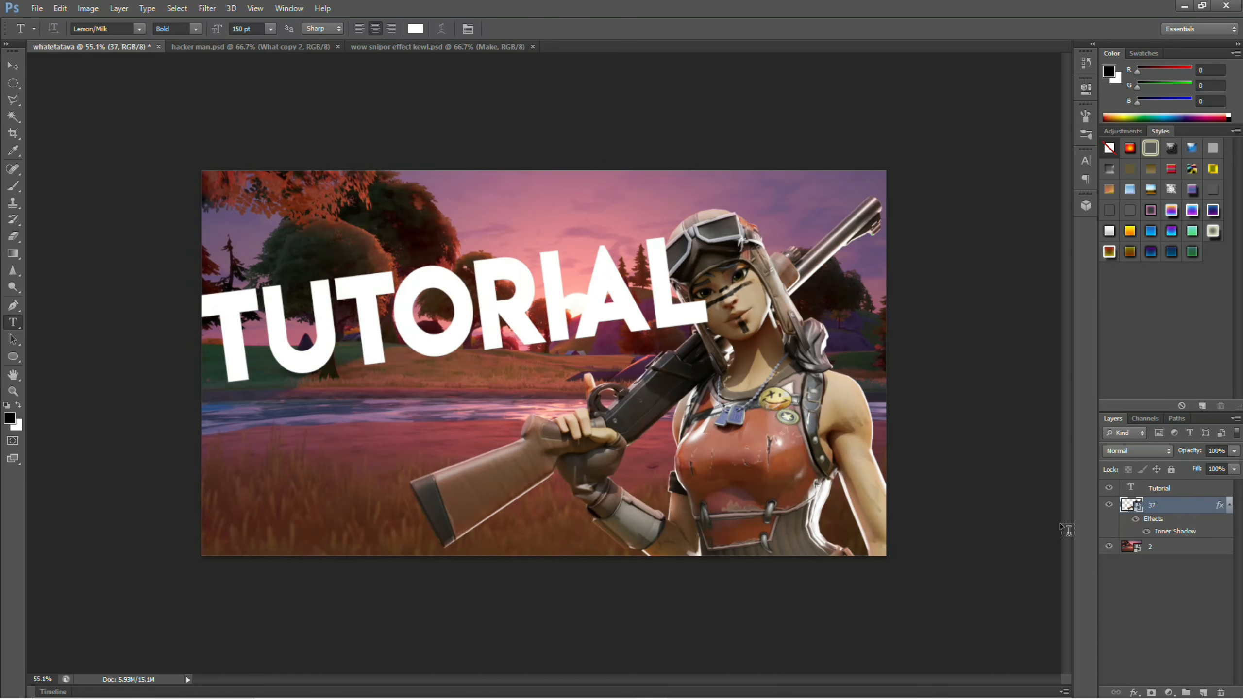
# Step: Copy the layer style of character layer 37 and add an Outer Glow with Screen blending to that layer
pyautogui.rightClick(1171, 508)
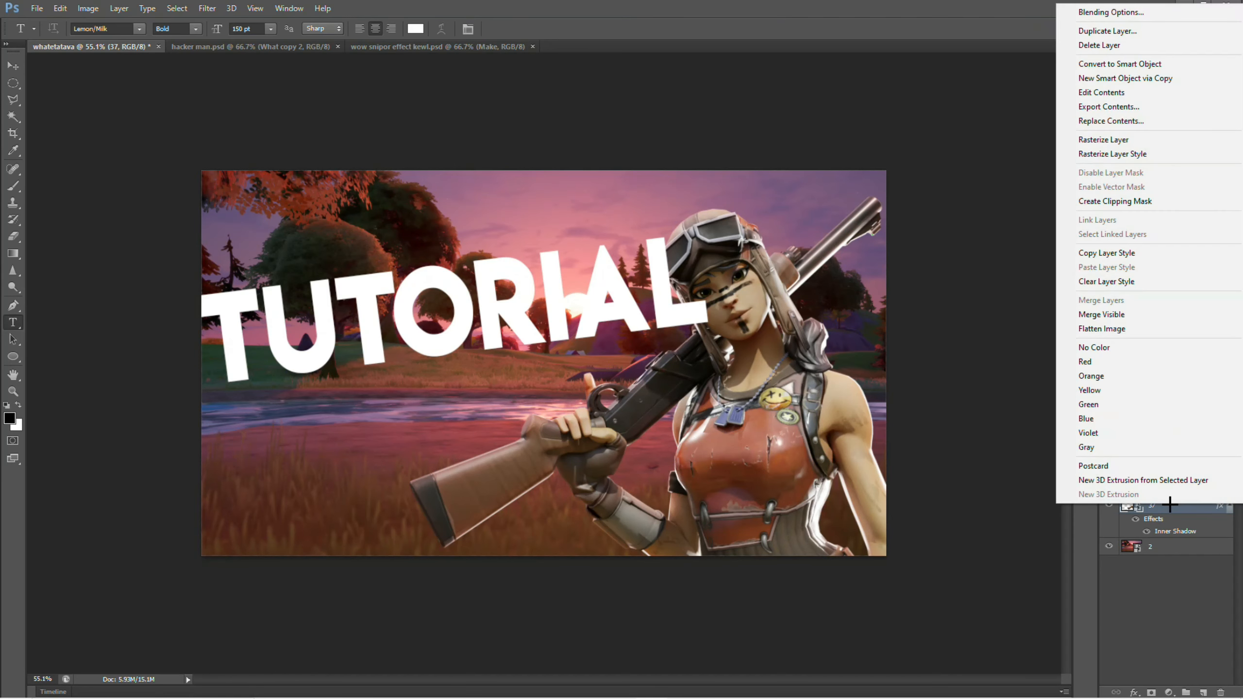
pyautogui.click(1105, 254)
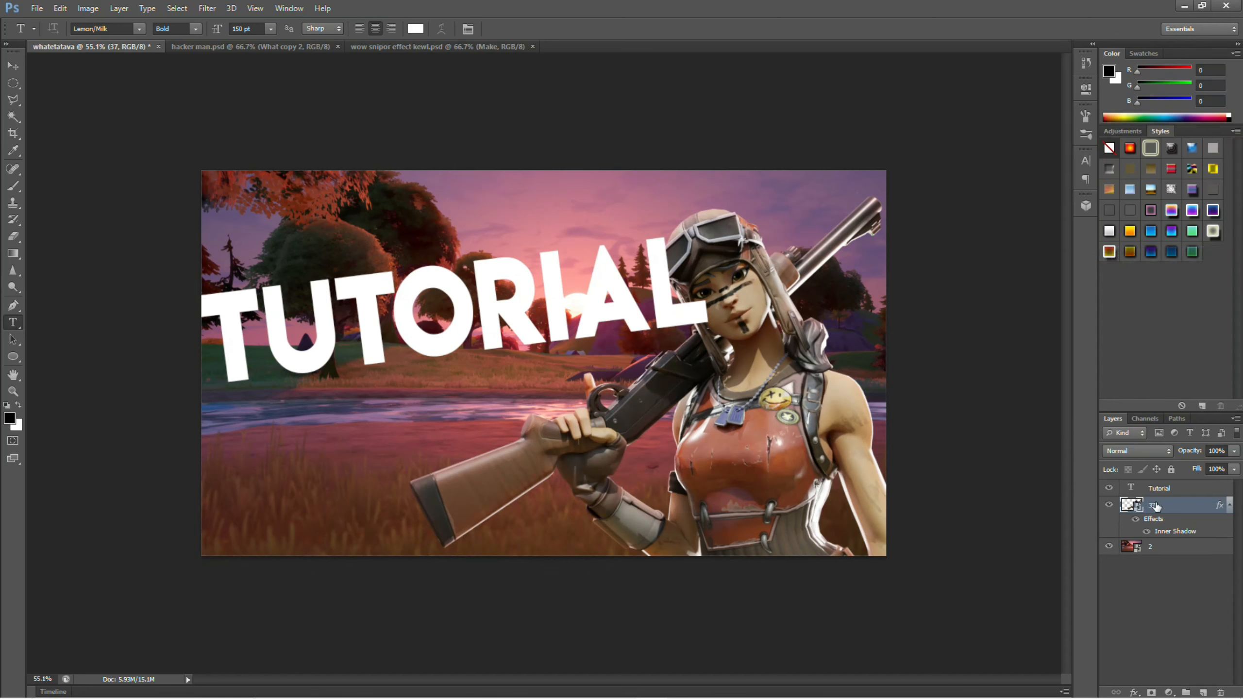
pyautogui.doubleClick(1171, 507)
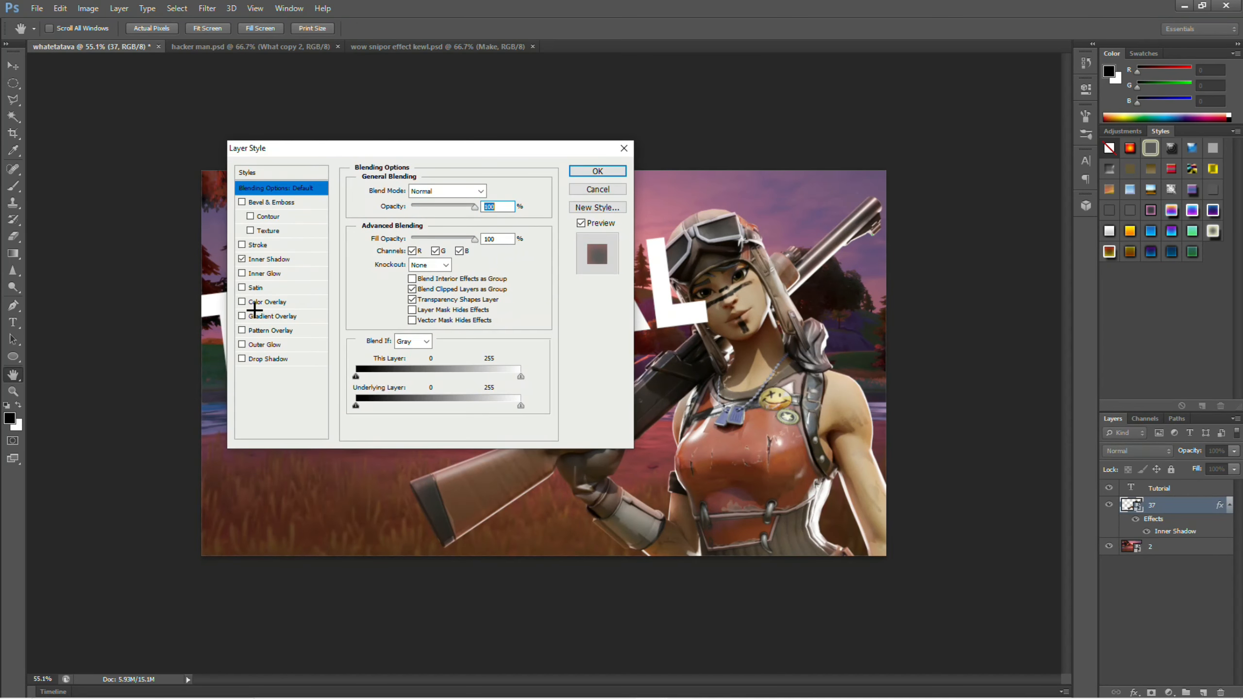
pyautogui.click(266, 345)
pyautogui.moveTo(386, 152); pyautogui.dragTo(302, 101)
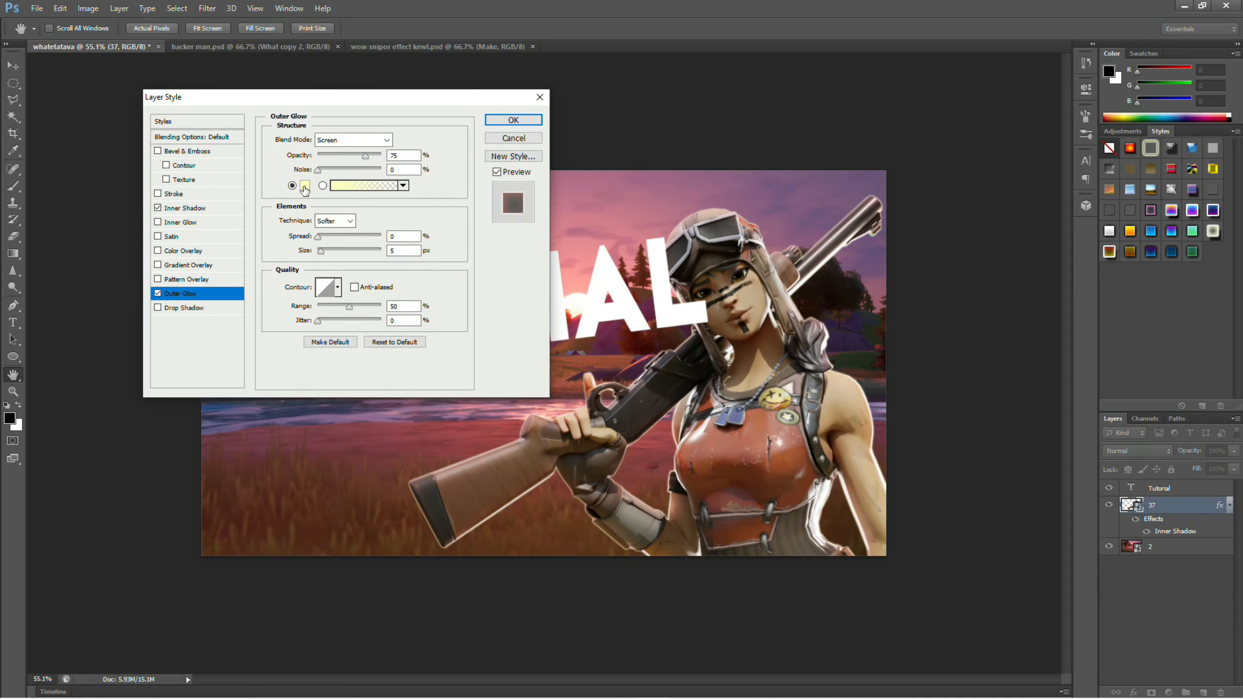
pyautogui.click(337, 140)
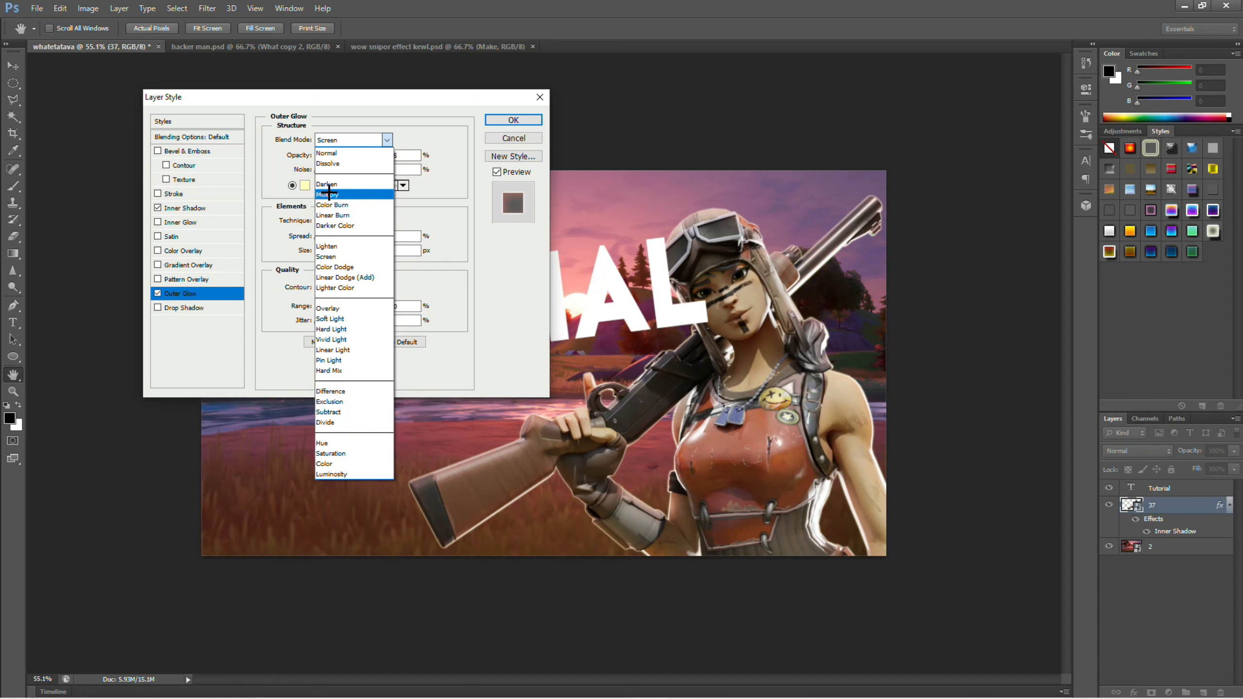
pyautogui.click(345, 140)
# Step: Set the Outer Glow colour to pink f94da6 and its size to 38 px, and apply the effect
pyautogui.click(305, 185)
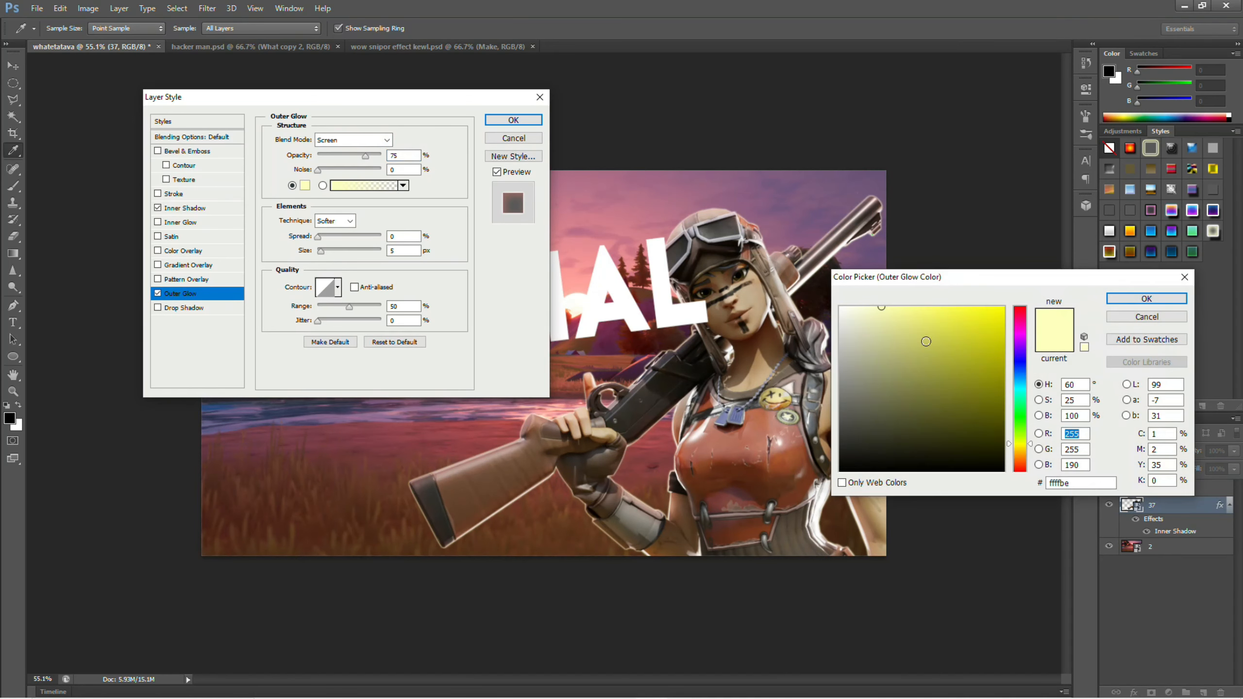
pyautogui.click(953, 311)
pyautogui.moveTo(1019, 354); pyautogui.dragTo(1013, 321)
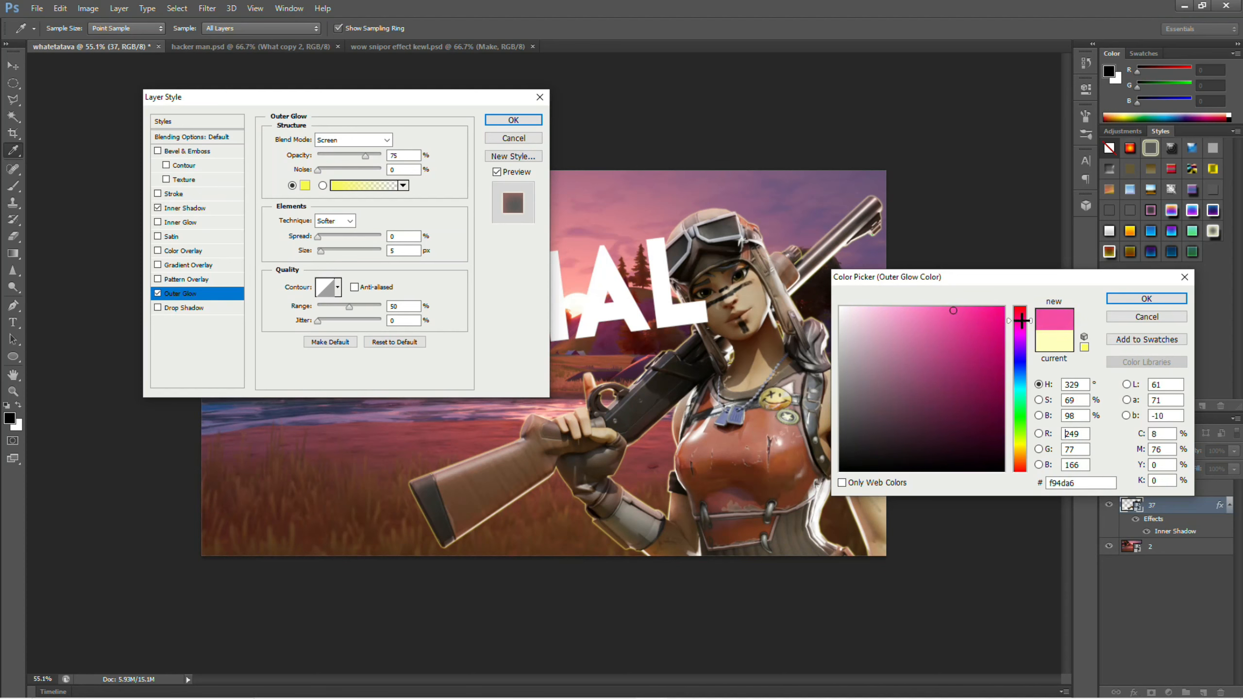
pyautogui.click(1131, 299)
pyautogui.moveTo(324, 250)
pyautogui.mouseDown()
pyautogui.moveTo(334, 251)
pyautogui.moveTo(314, 237)
pyautogui.mouseUp()
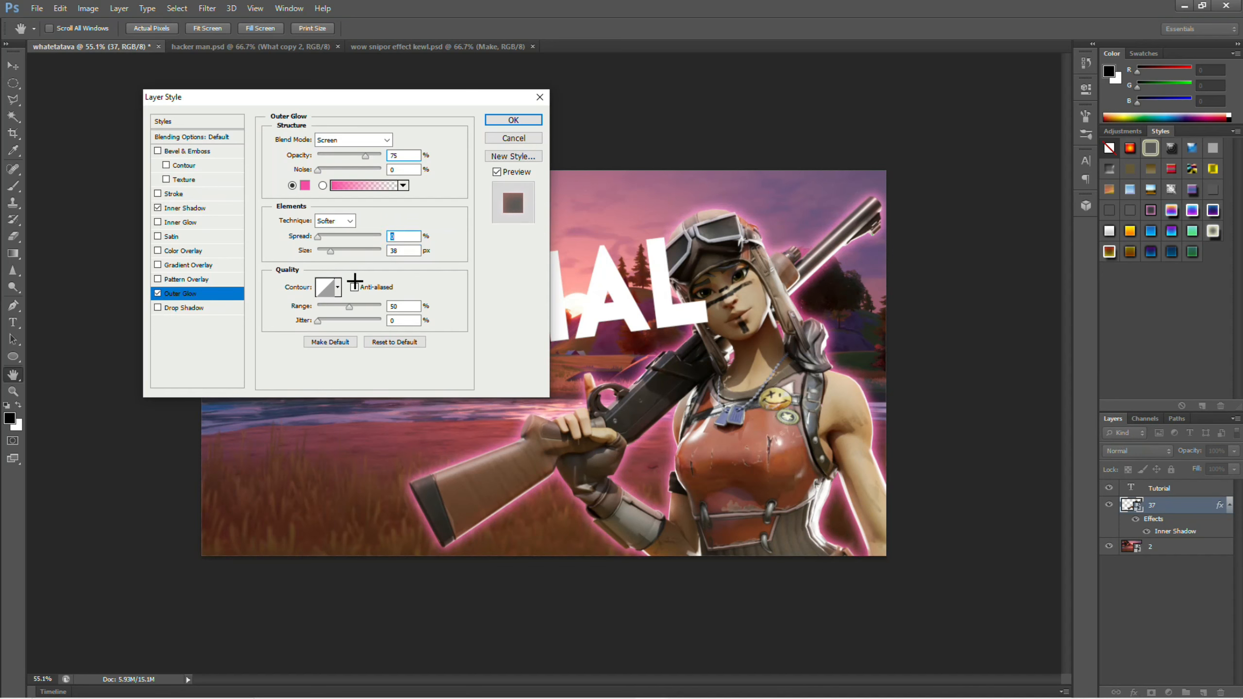
pyautogui.click(504, 119)
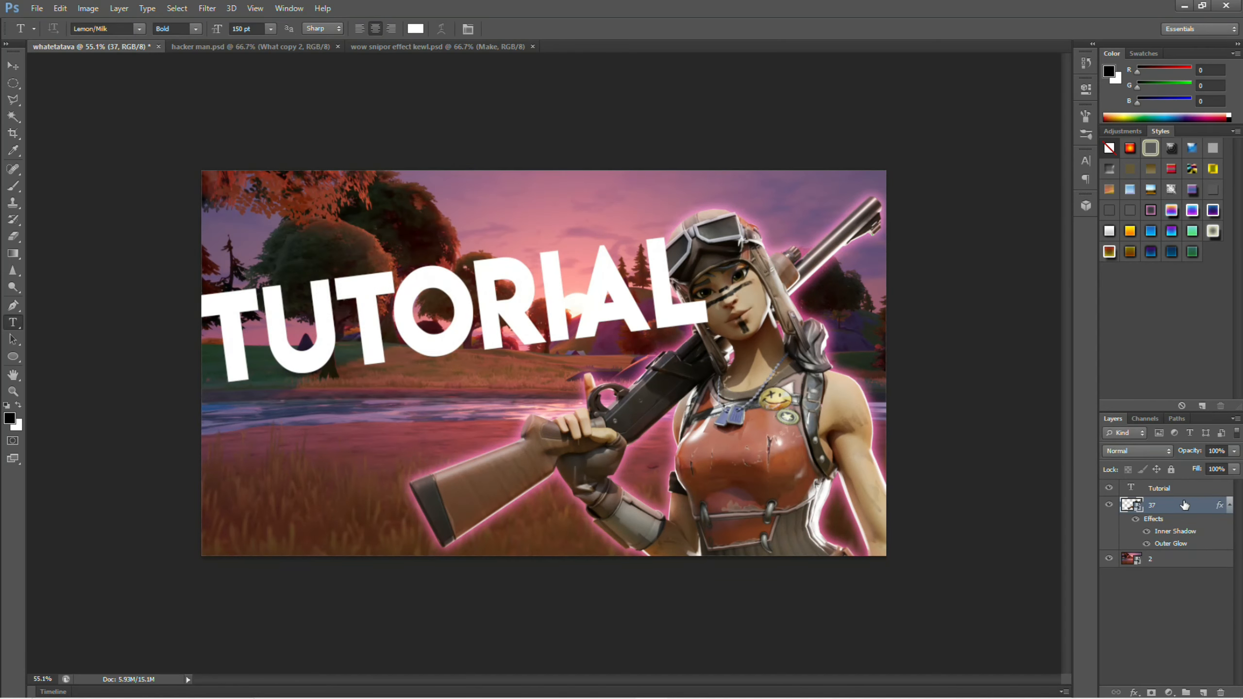
# Step: Add a Drop Shadow to layer 37 with 43 px distance, 10% spread, 38 px size and about 15% opacity
pyautogui.doubleClick(1184, 504)
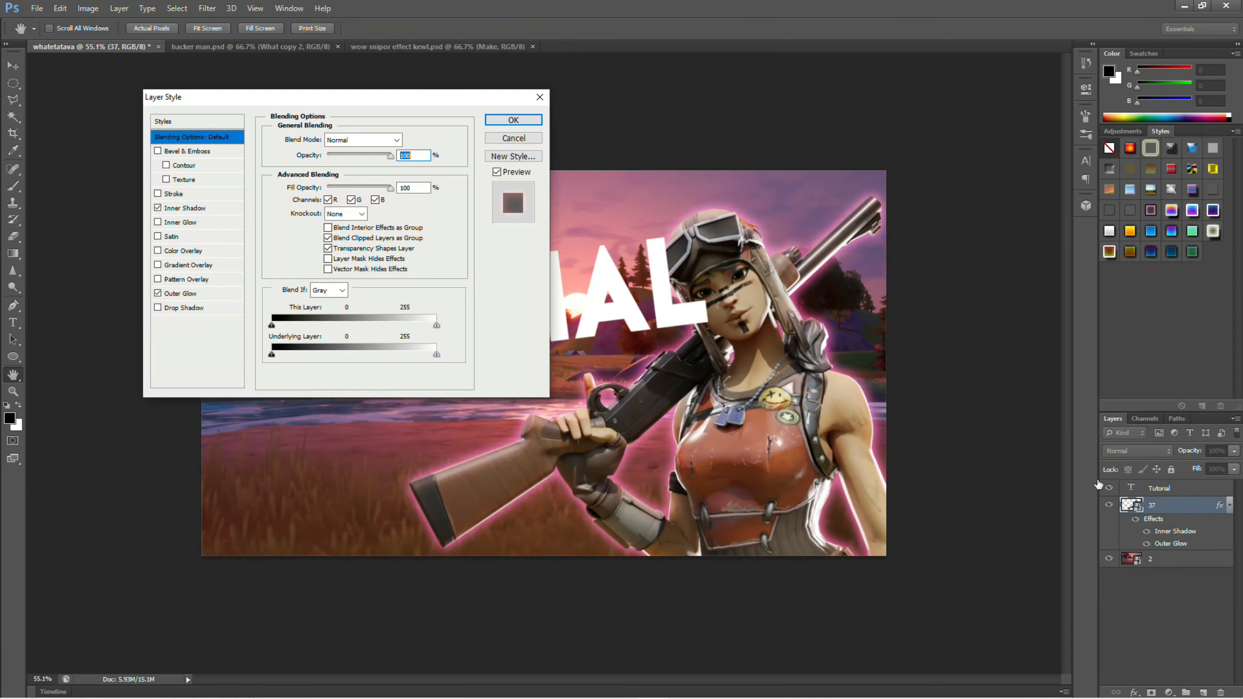
pyautogui.click(180, 308)
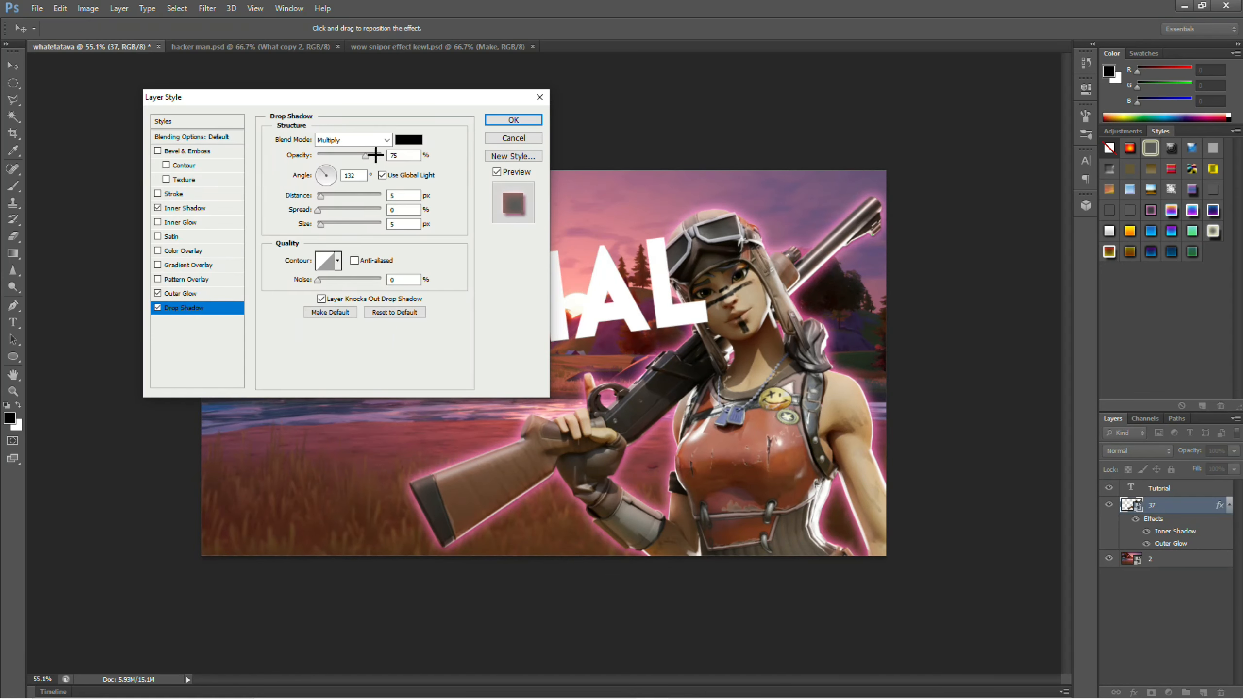
pyautogui.moveTo(322, 224); pyautogui.dragTo(336, 160)
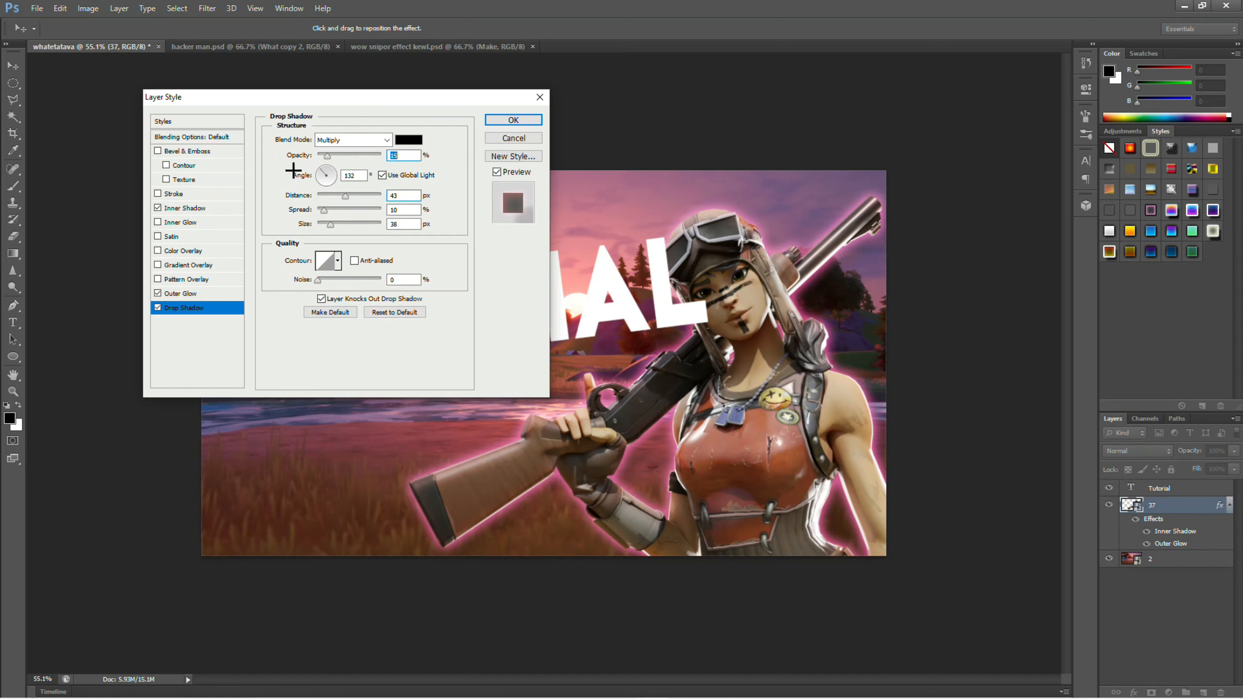
# Step: Increase the choke of layer 37's Inner Shadow slightly and apply the layer effects
pyautogui.click(181, 208)
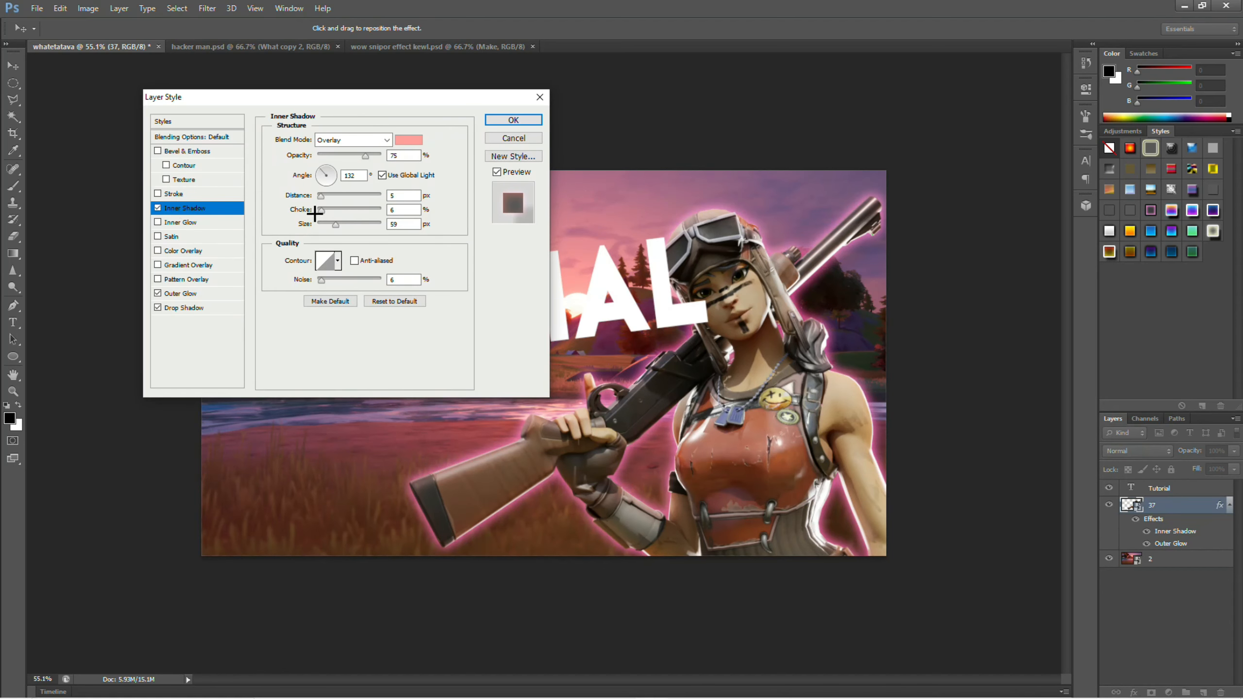
pyautogui.moveTo(322, 209); pyautogui.dragTo(331, 208)
pyautogui.click(512, 119)
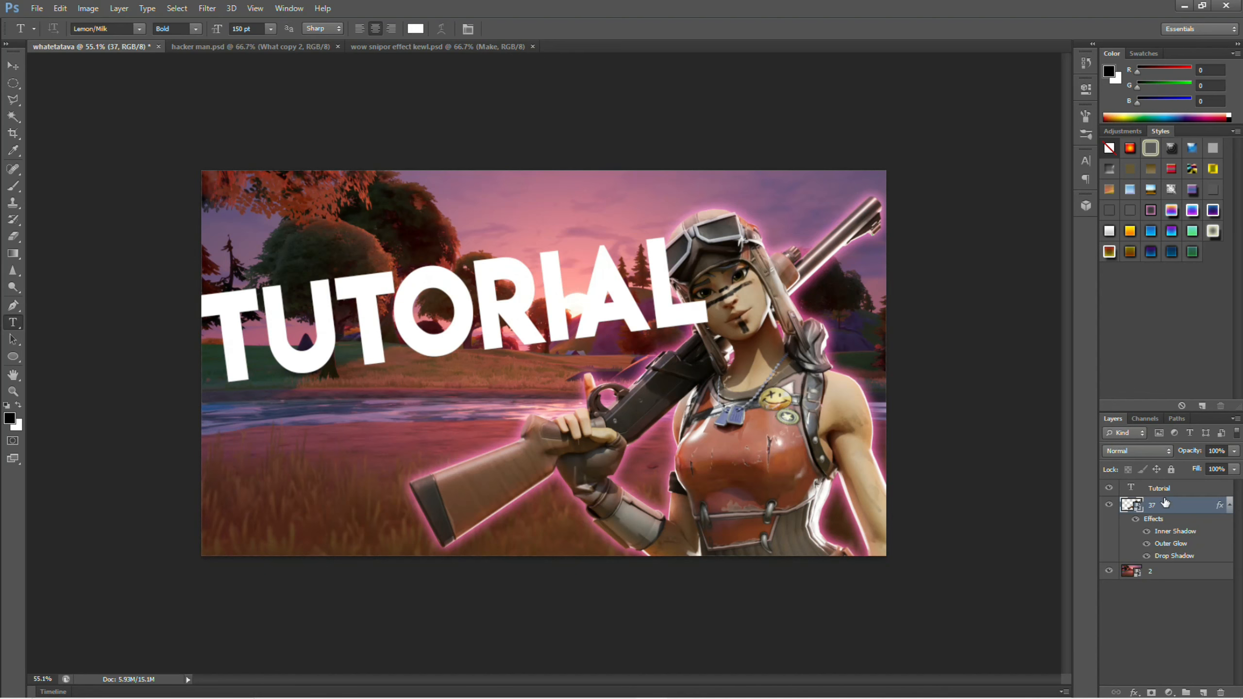
# Step: Try several coloured style presets on the Tutorial title layer and settle on the white-to-grey gradient preset with a dark edge shadow
pyautogui.click(1199, 490)
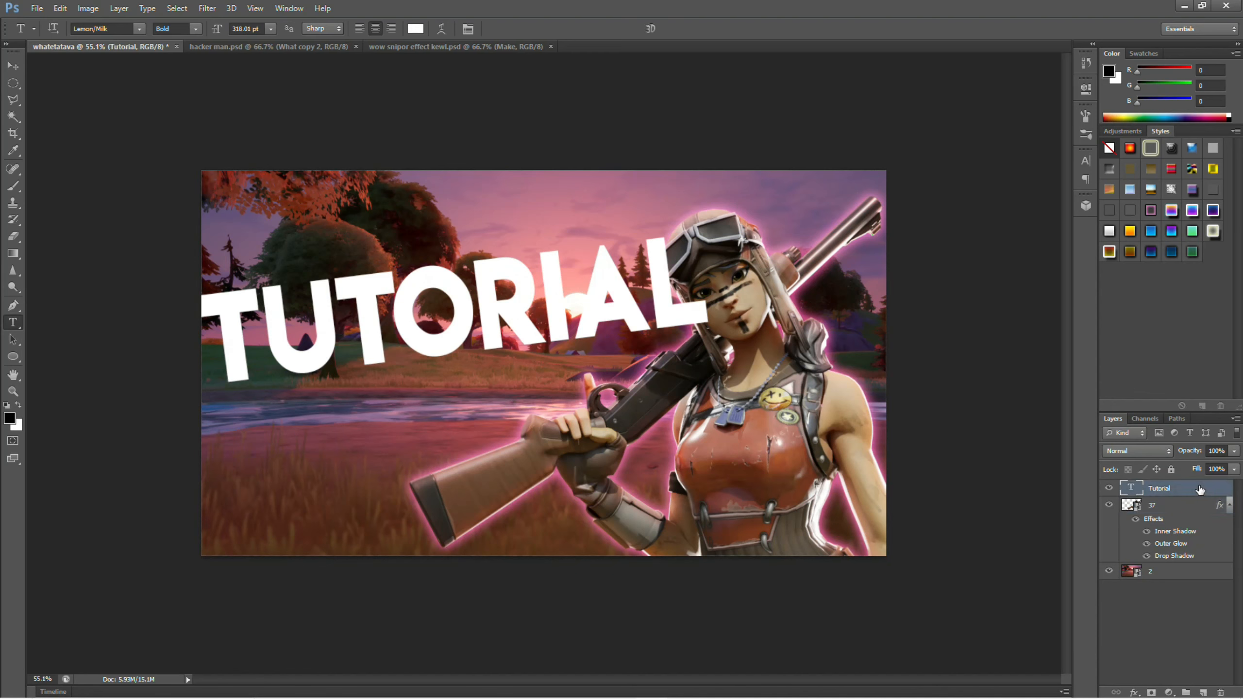
pyautogui.click(1193, 255)
pyautogui.click(1170, 254)
pyautogui.click(1133, 254)
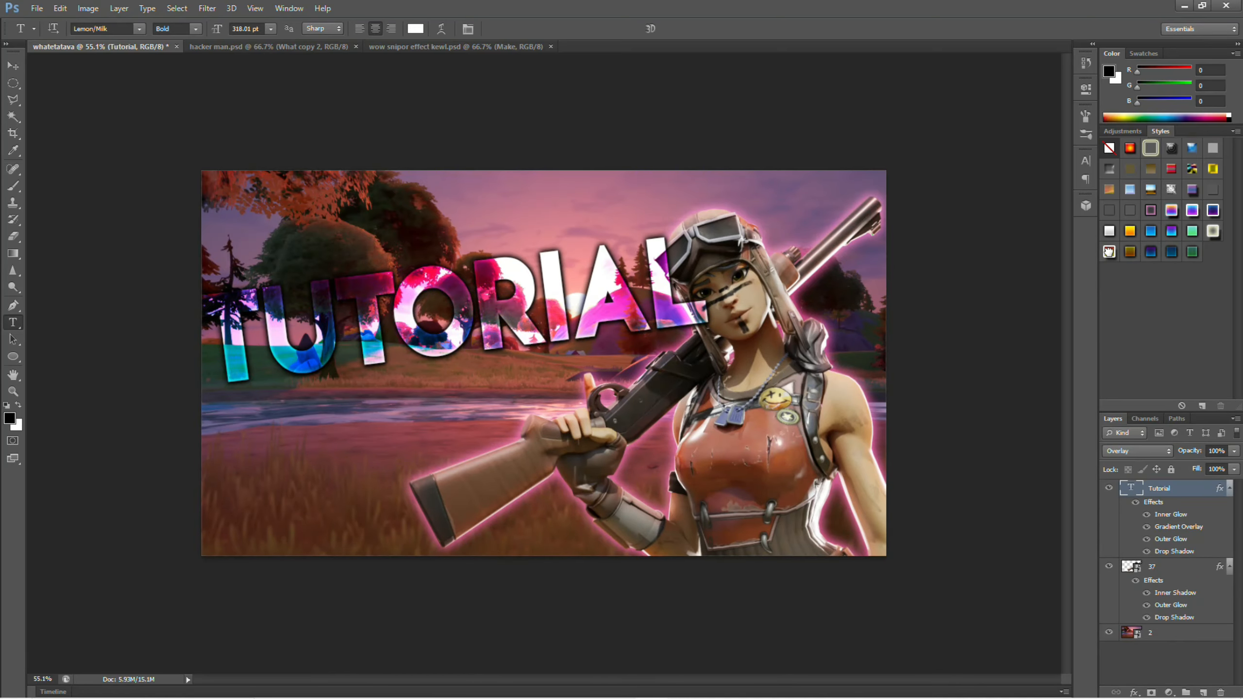
pyautogui.click(1109, 252)
pyautogui.click(1130, 231)
pyautogui.click(1171, 232)
pyautogui.click(1213, 232)
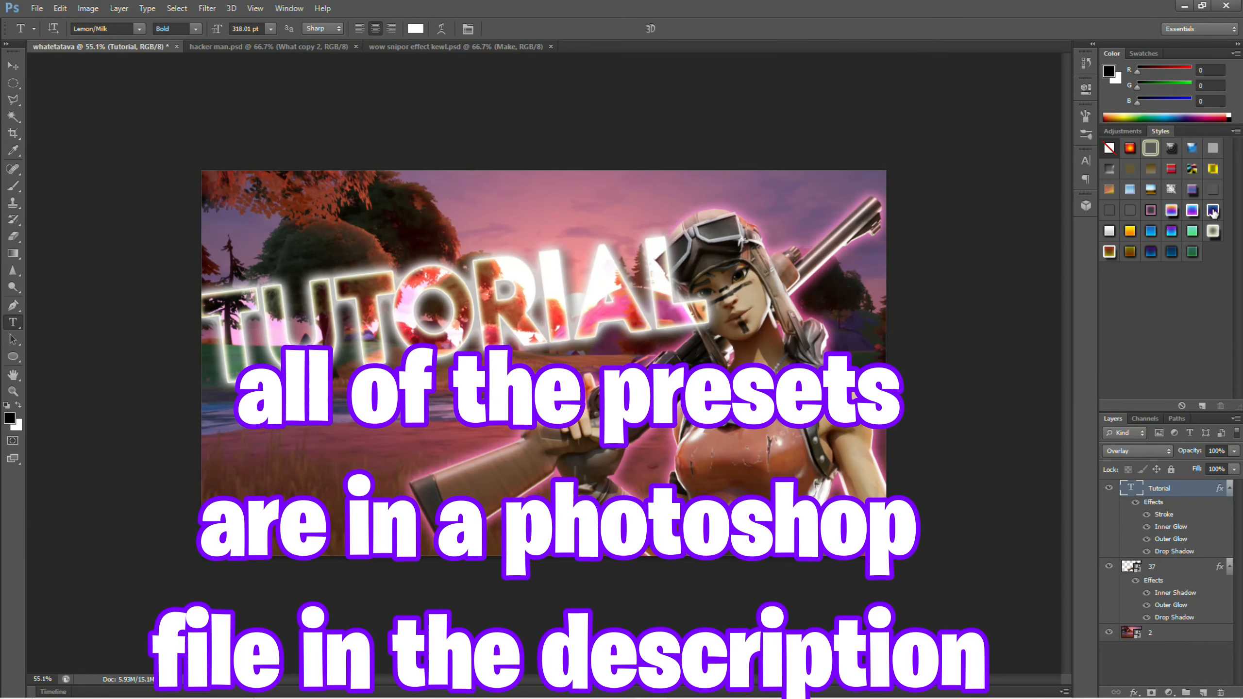
pyautogui.click(1213, 212)
pyautogui.click(1192, 212)
pyautogui.click(1171, 212)
pyautogui.click(1130, 212)
pyautogui.click(1130, 251)
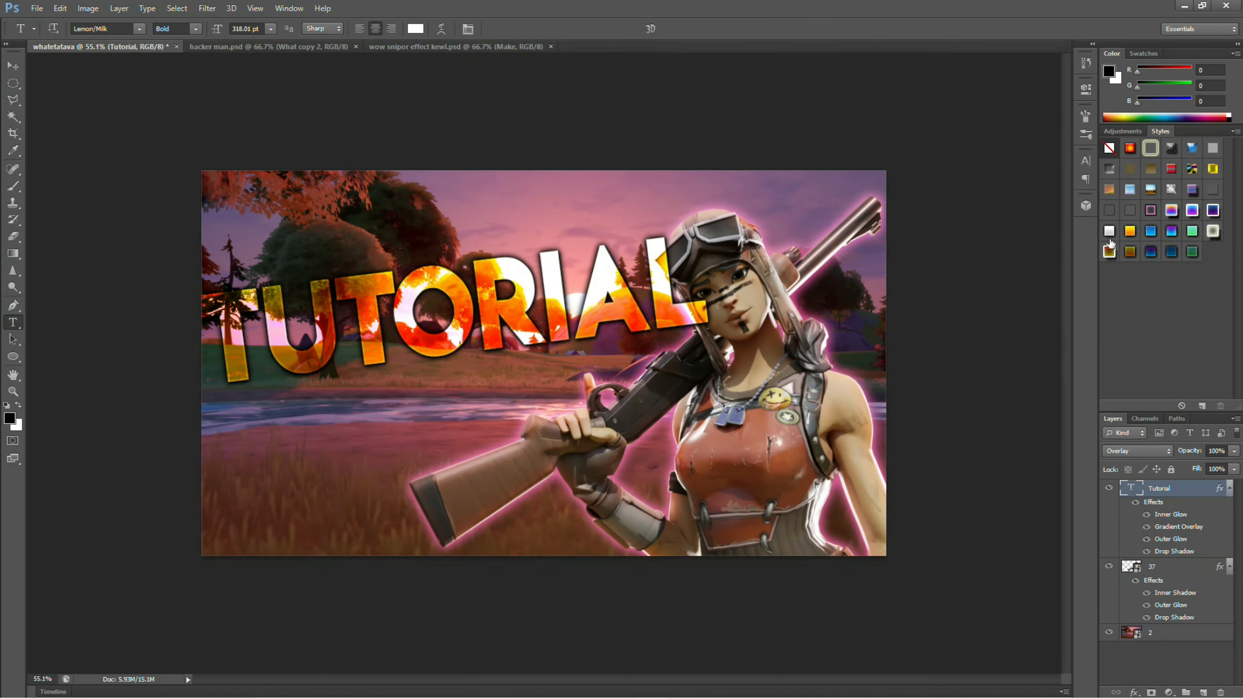
pyautogui.click(1110, 238)
pyautogui.click(1162, 271)
pyautogui.click(764, 203)
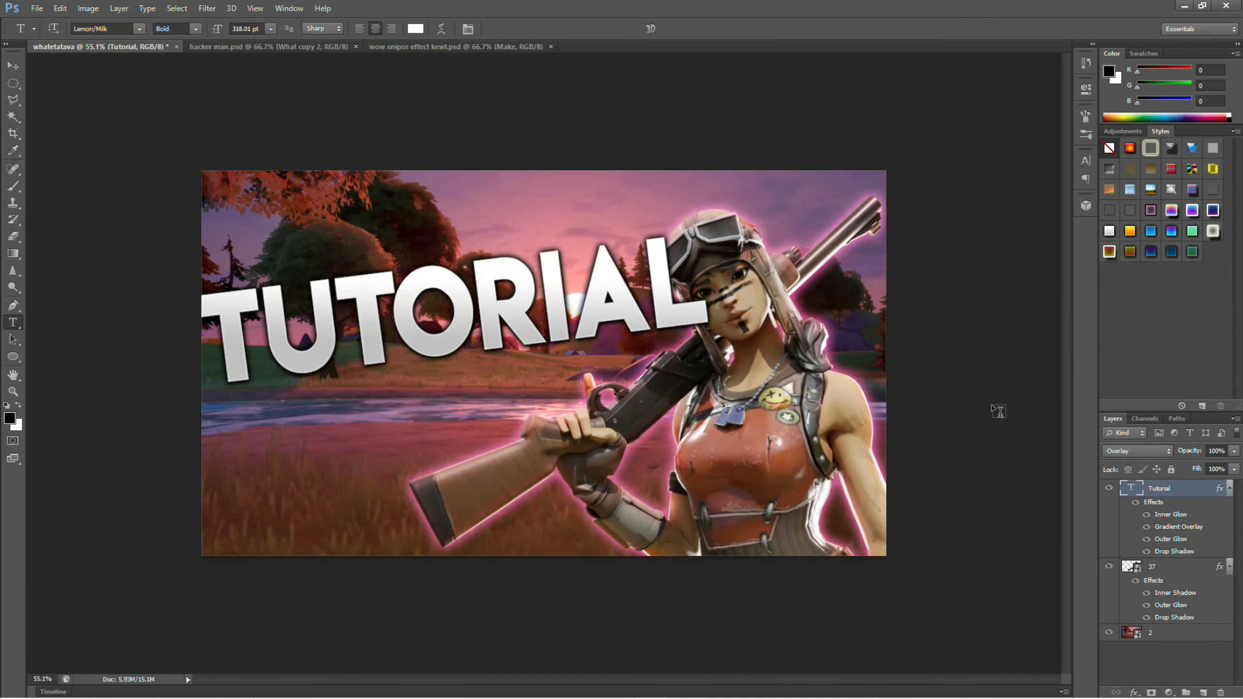
# Step: Try more style presets on the Tutorial title layer, ending with the yellow-to-orange gradient preset
pyautogui.click(1150, 233)
pyautogui.click(1112, 233)
pyautogui.click(1131, 254)
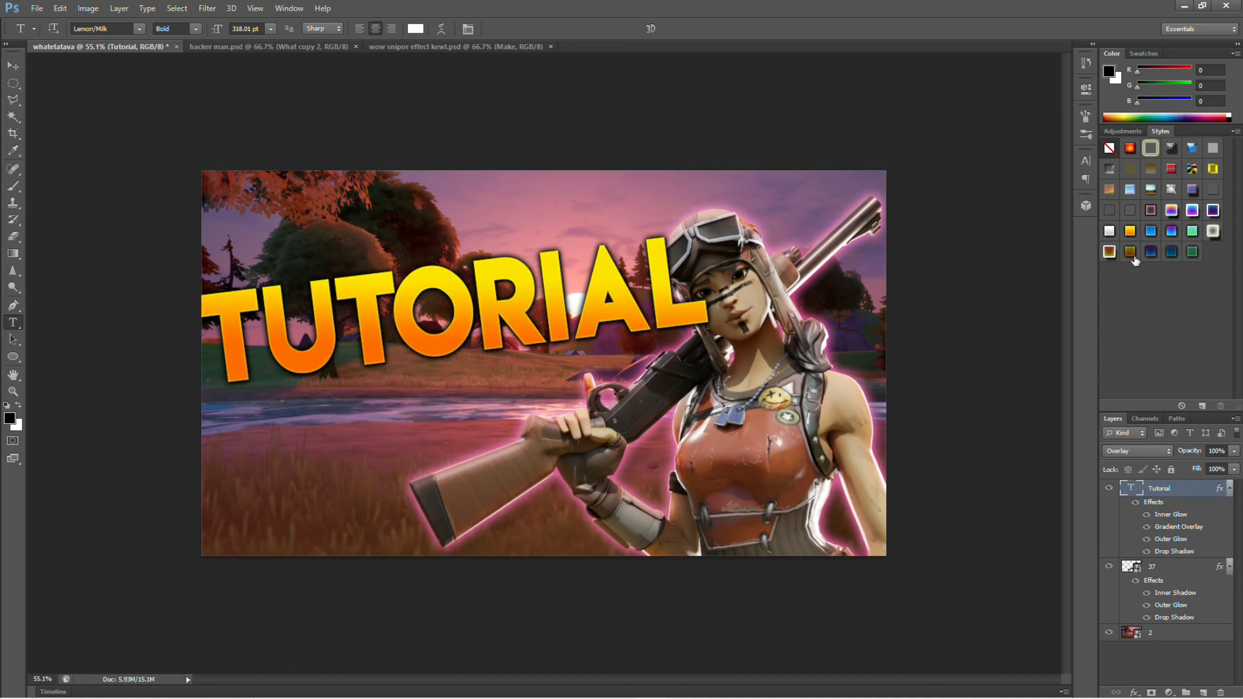
pyautogui.click(1151, 252)
pyautogui.click(1173, 253)
pyautogui.click(1189, 251)
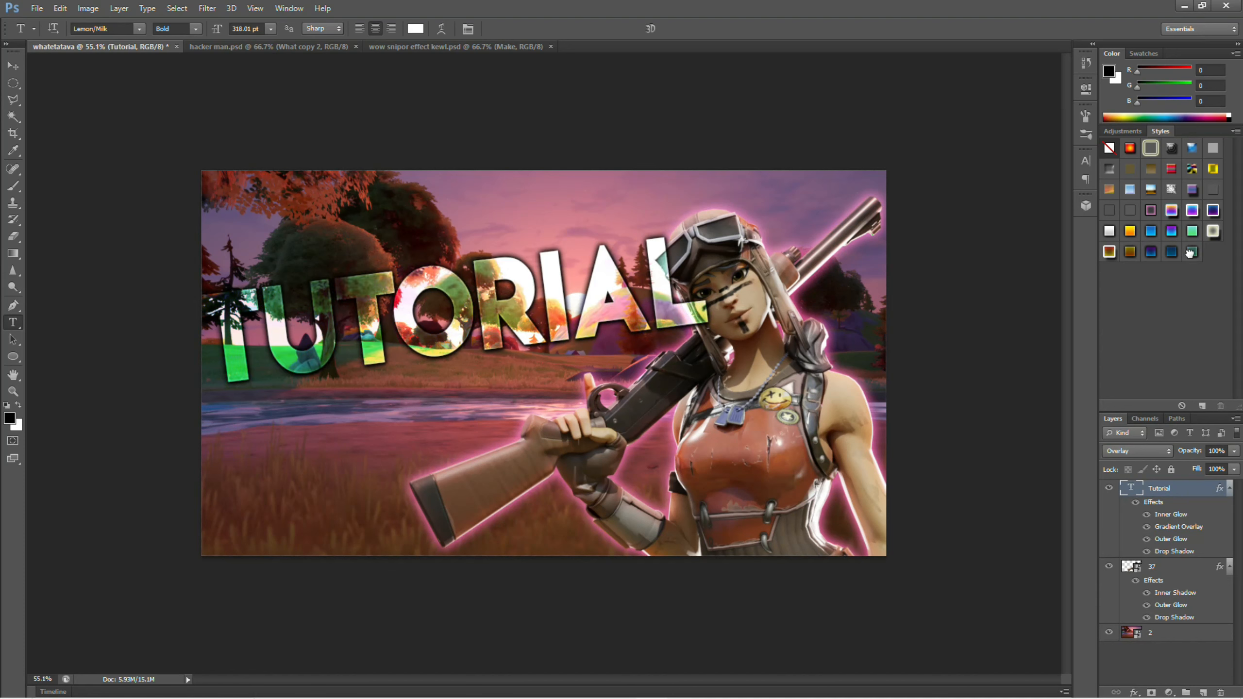
pyautogui.click(1130, 234)
pyautogui.click(1113, 233)
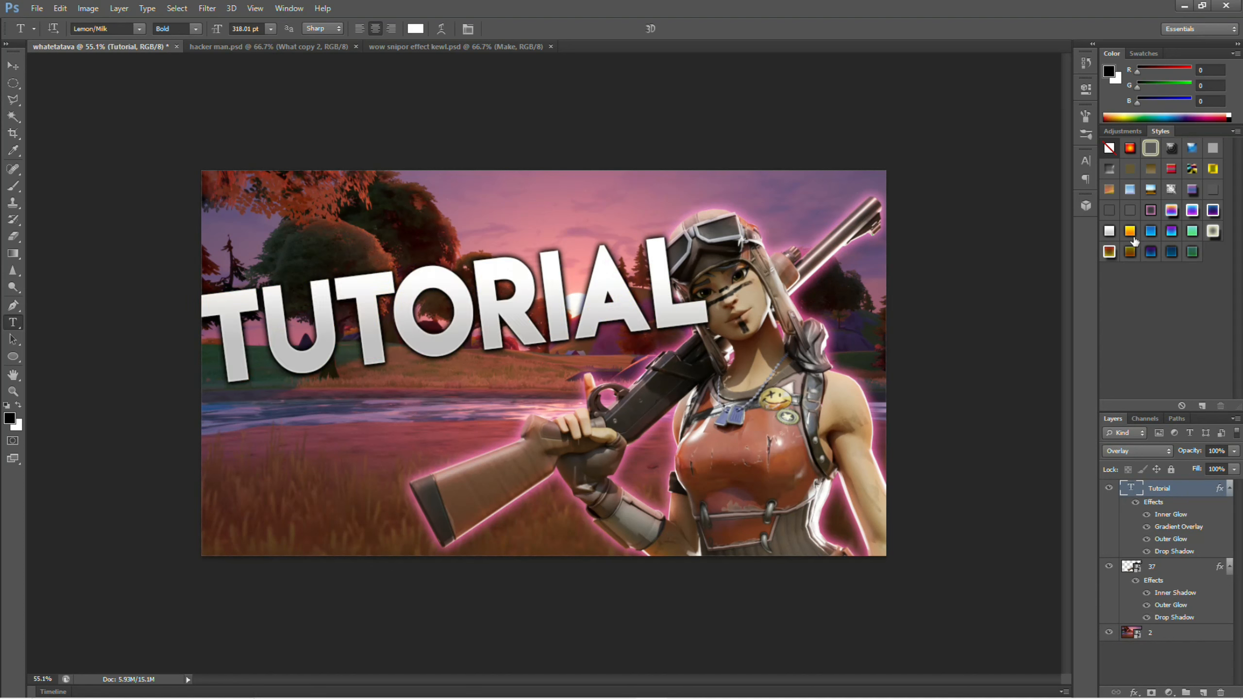
pyautogui.click(1132, 234)
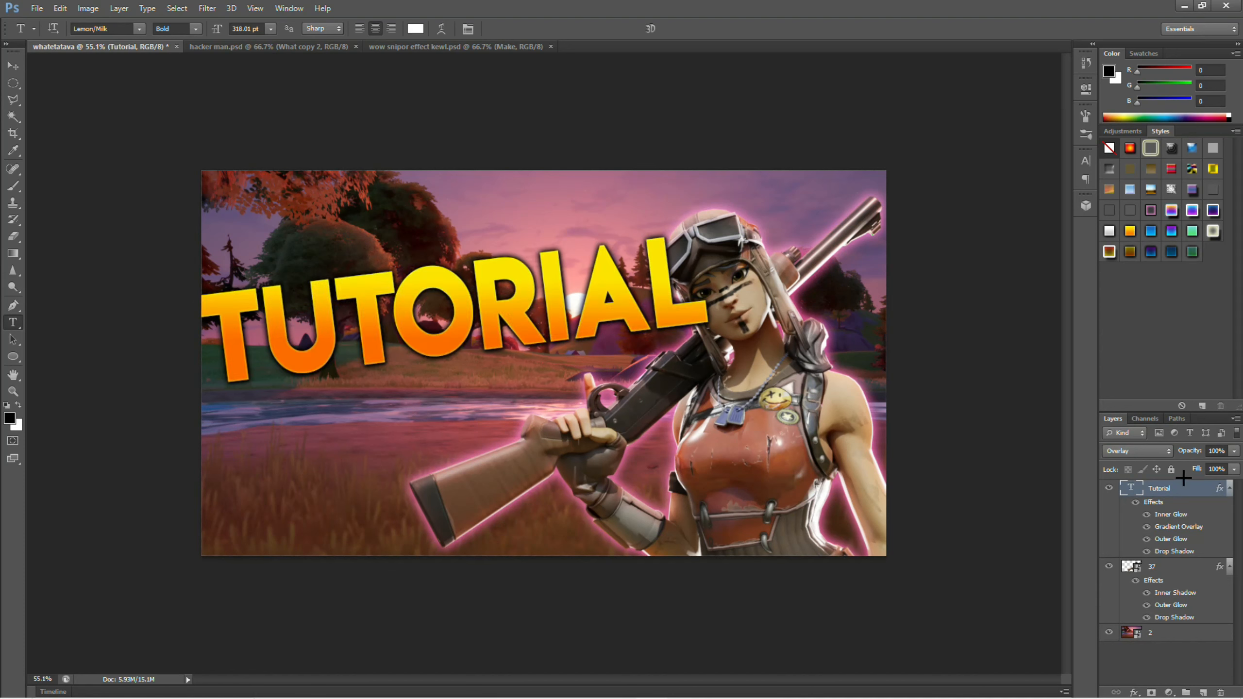
# Step: Review the Tutorial layer's Inner Glow, Gradient Overlay, Outer Glow and Drop Shadow settings, and view the options for saving a new style
pyautogui.doubleClick(1202, 489)
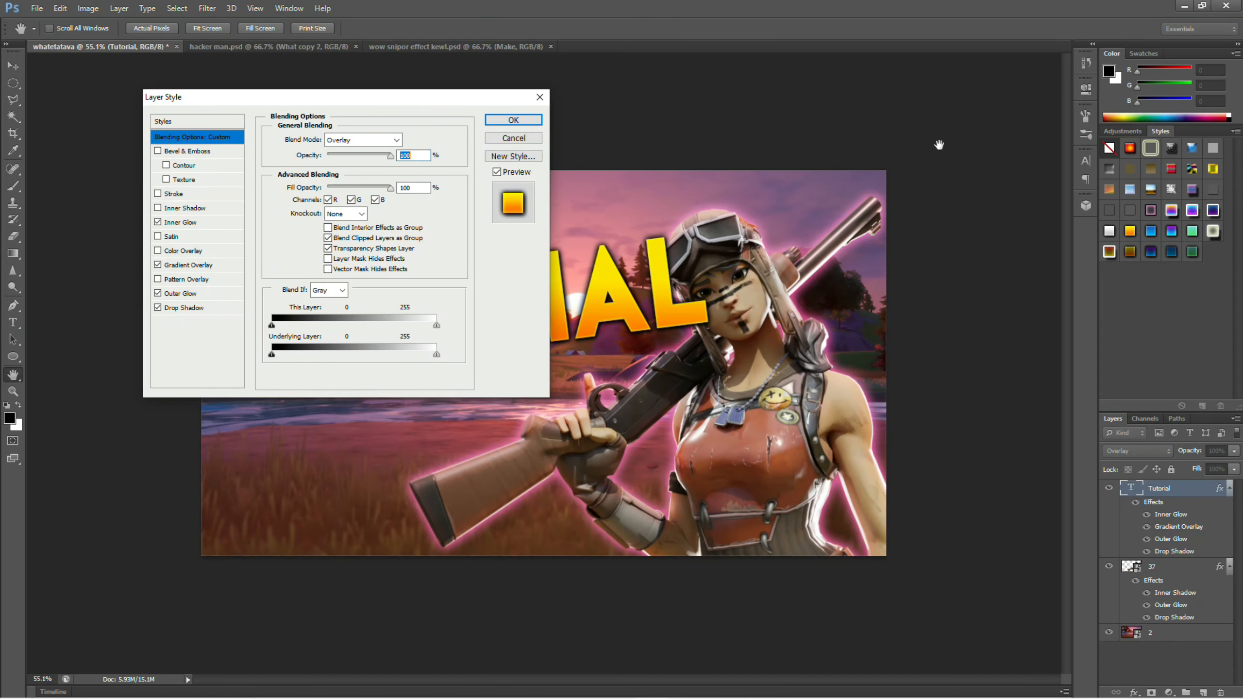
pyautogui.moveTo(361, 102); pyautogui.dragTo(1013, 88)
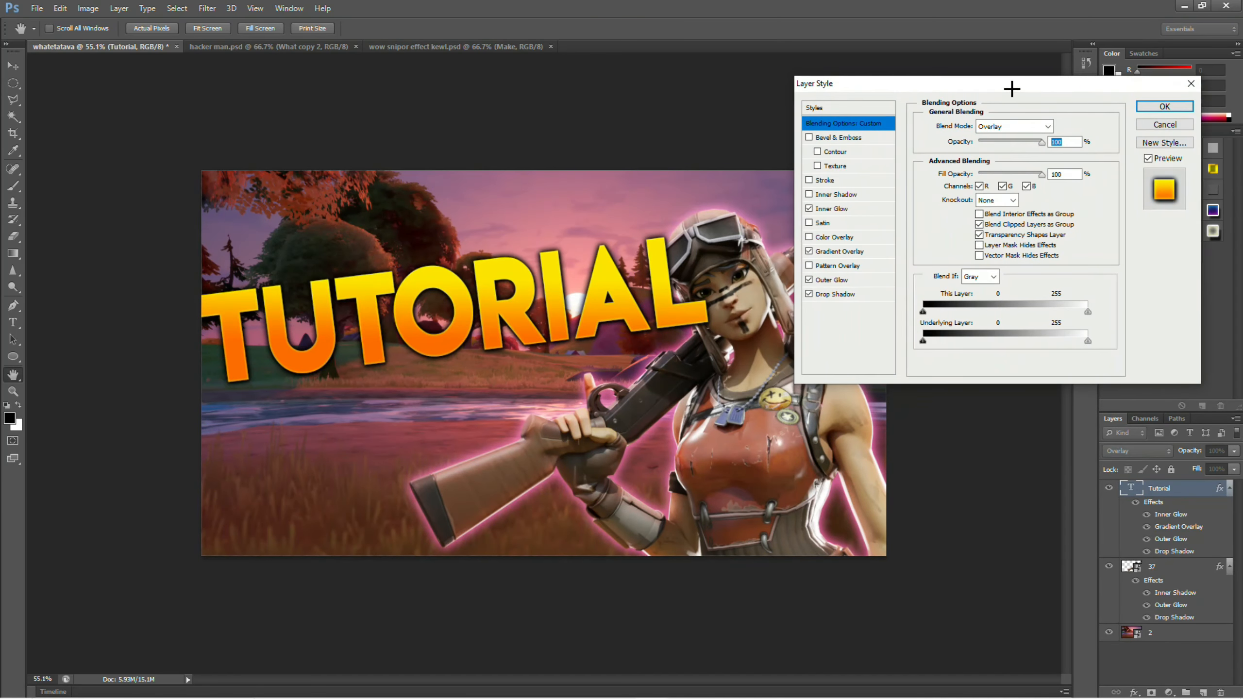
pyautogui.click(838, 210)
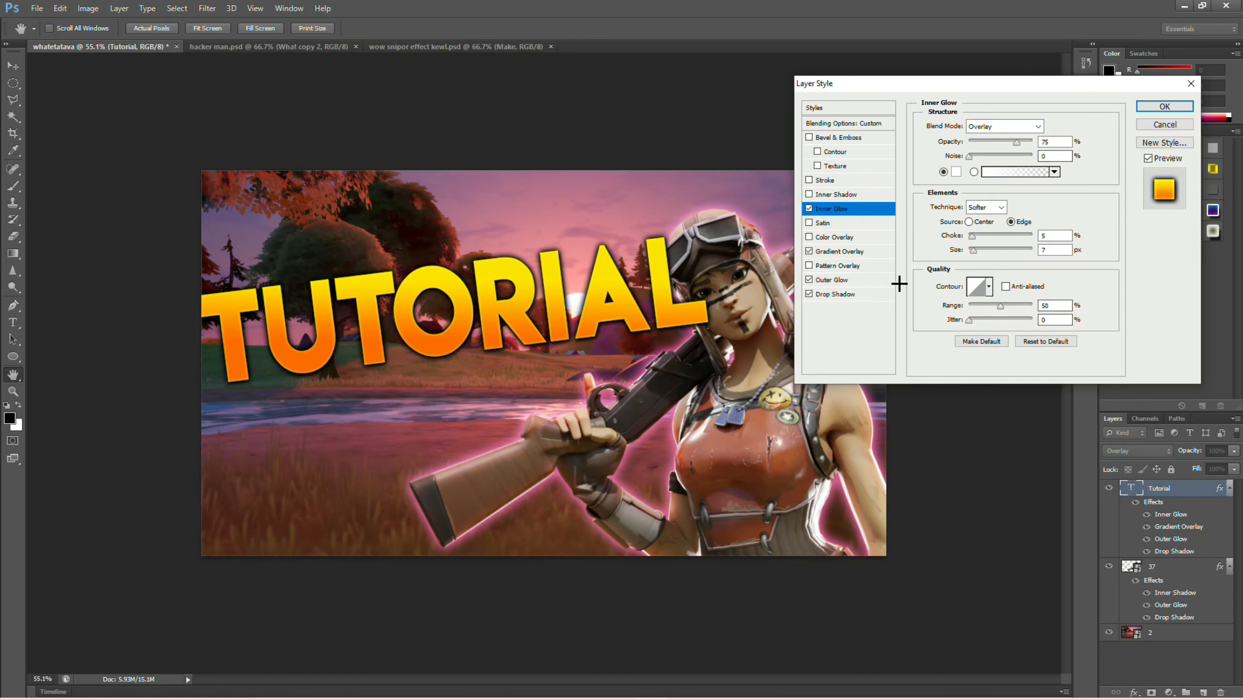
pyautogui.click(823, 253)
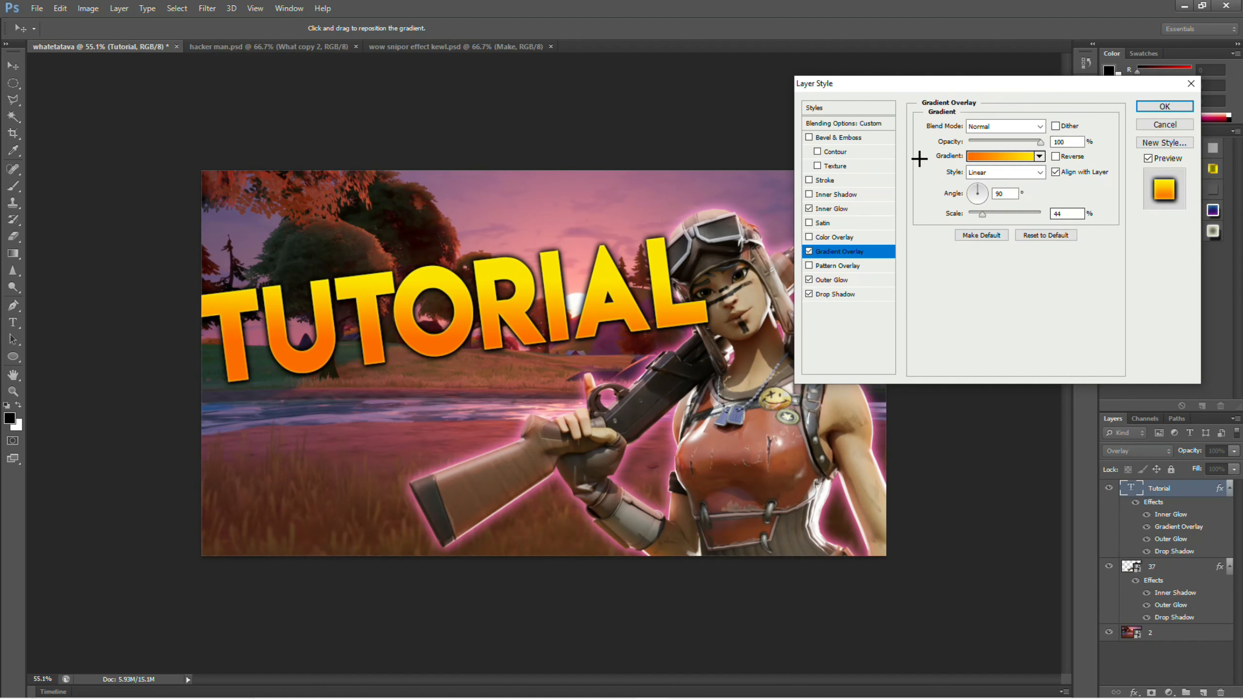
pyautogui.click(831, 279)
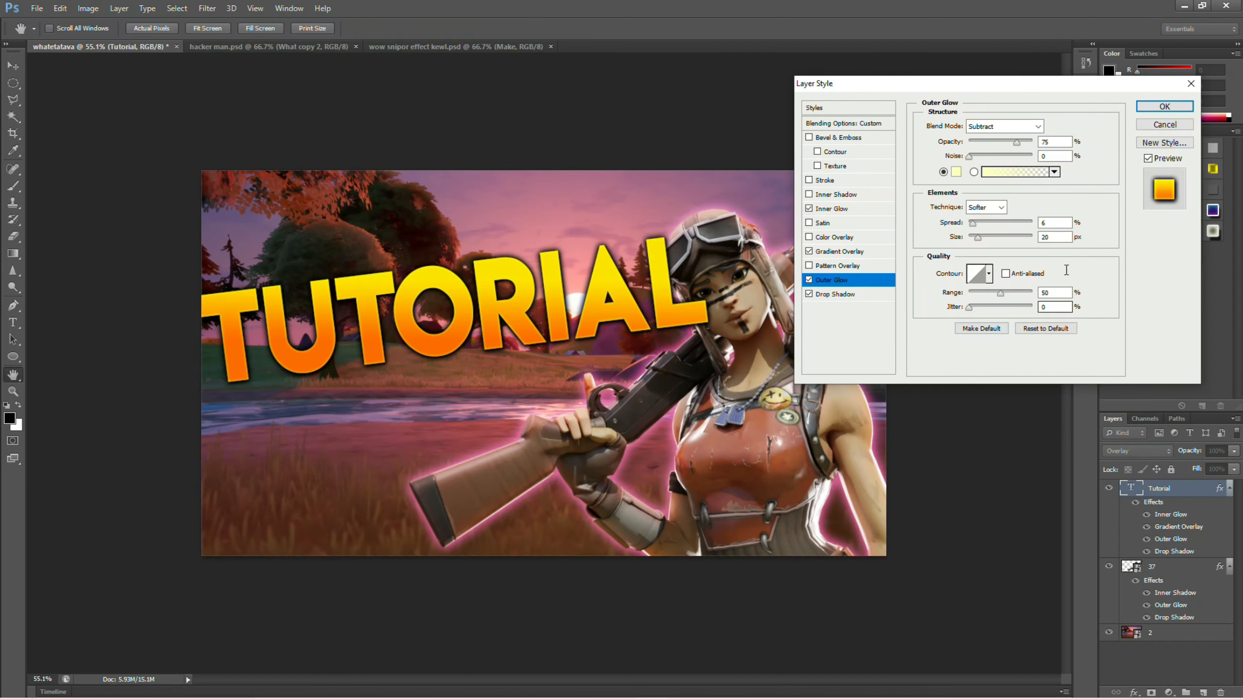
pyautogui.click(839, 294)
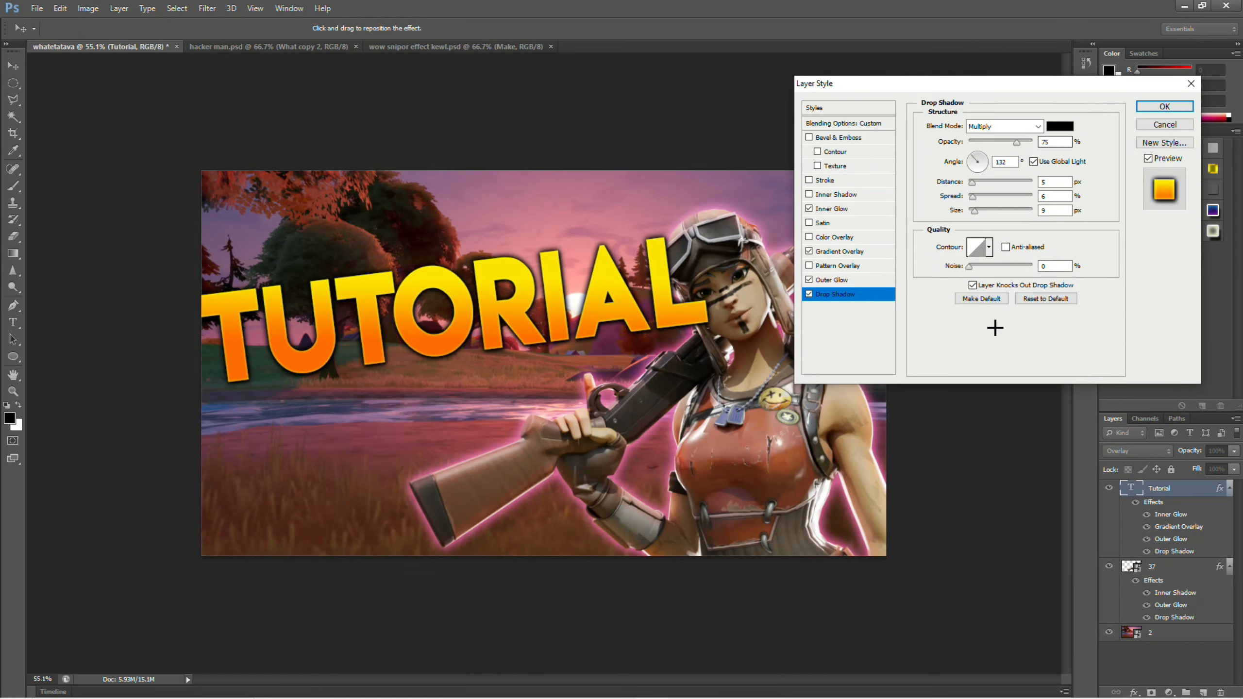
pyautogui.click(1165, 107)
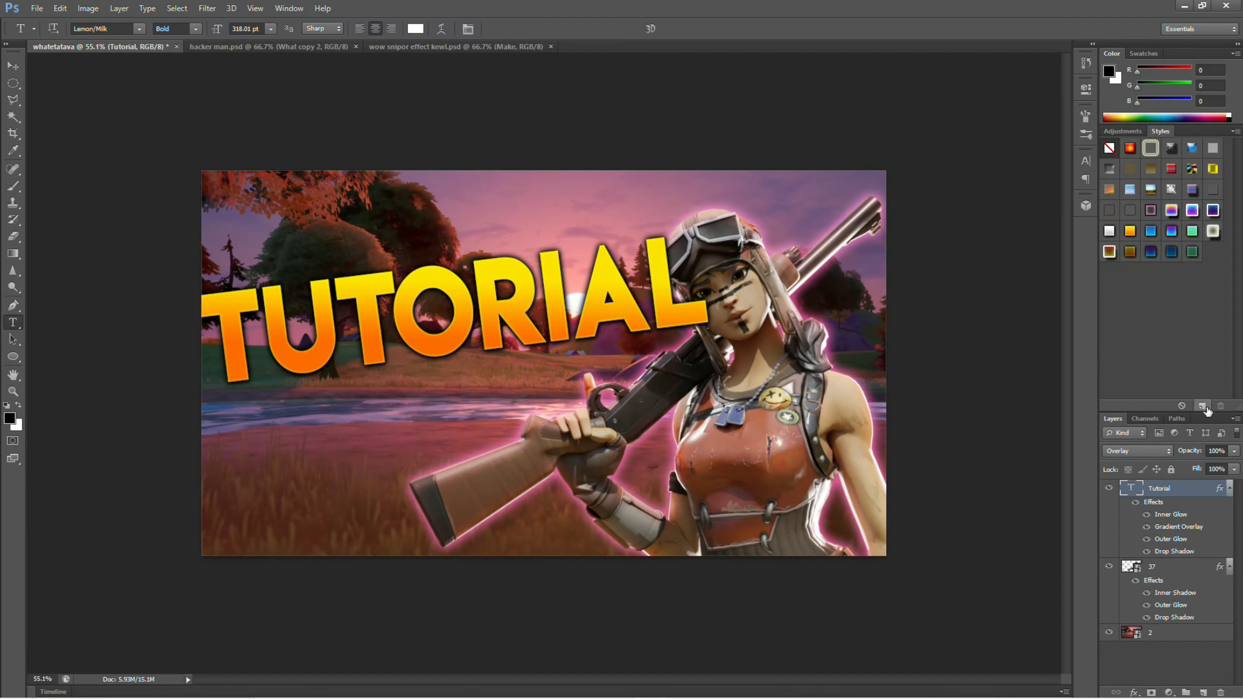
pyautogui.click(1203, 406)
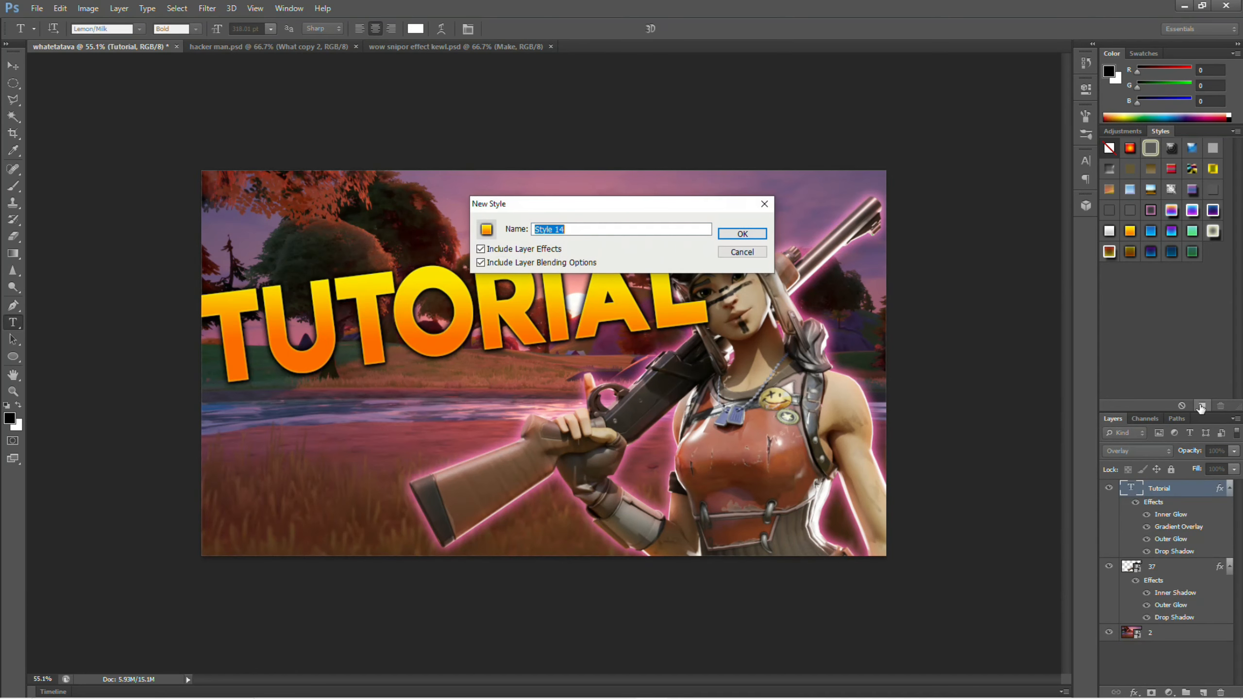
pyautogui.click(745, 252)
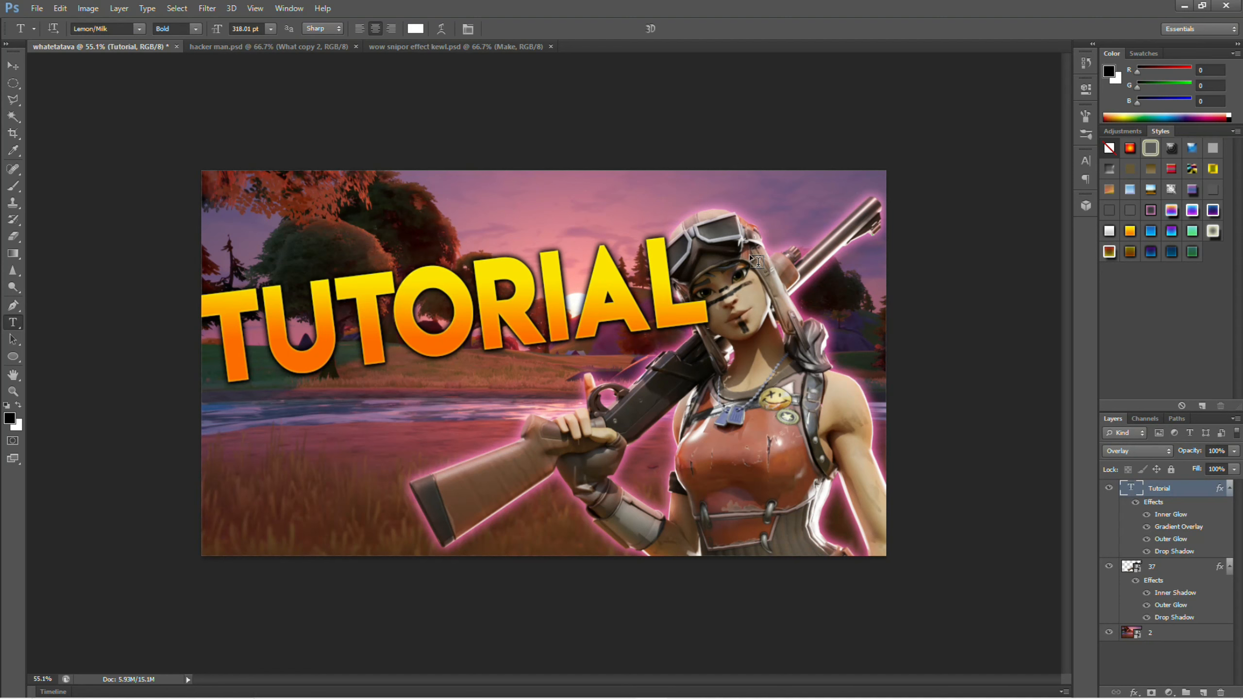
# Step: Try the blue gradient style preset on background layer 2 and undo it
pyautogui.click(1162, 633)
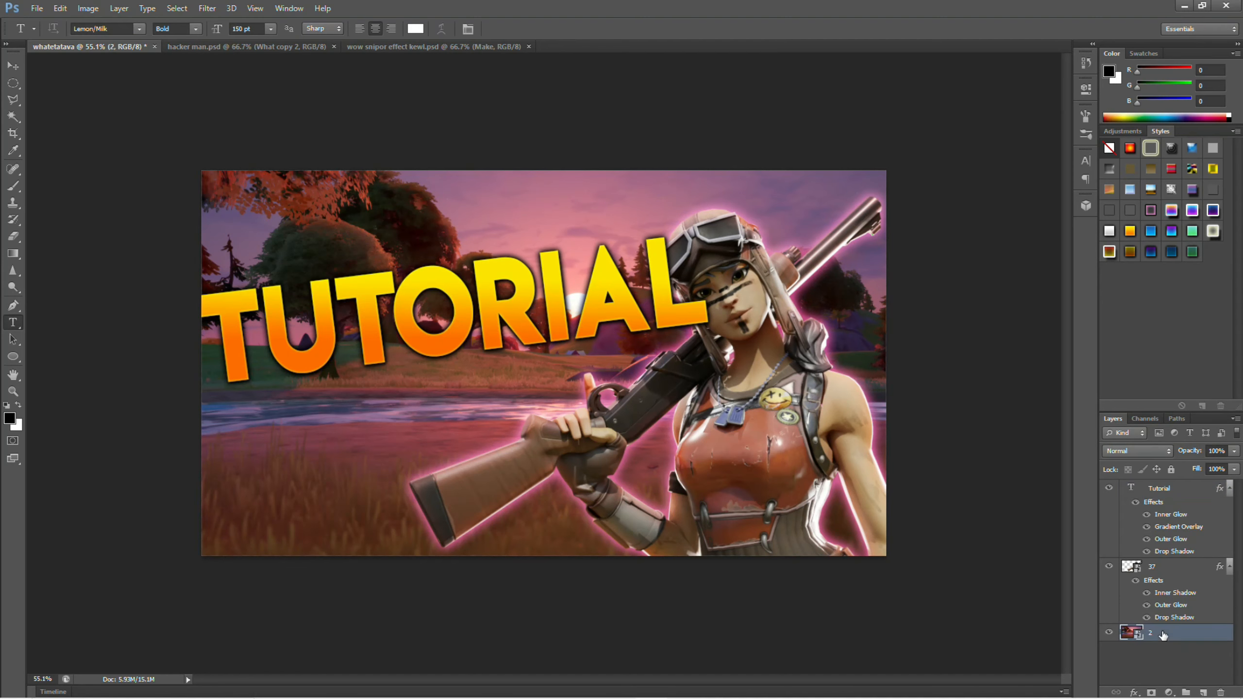
pyautogui.click(1150, 230)
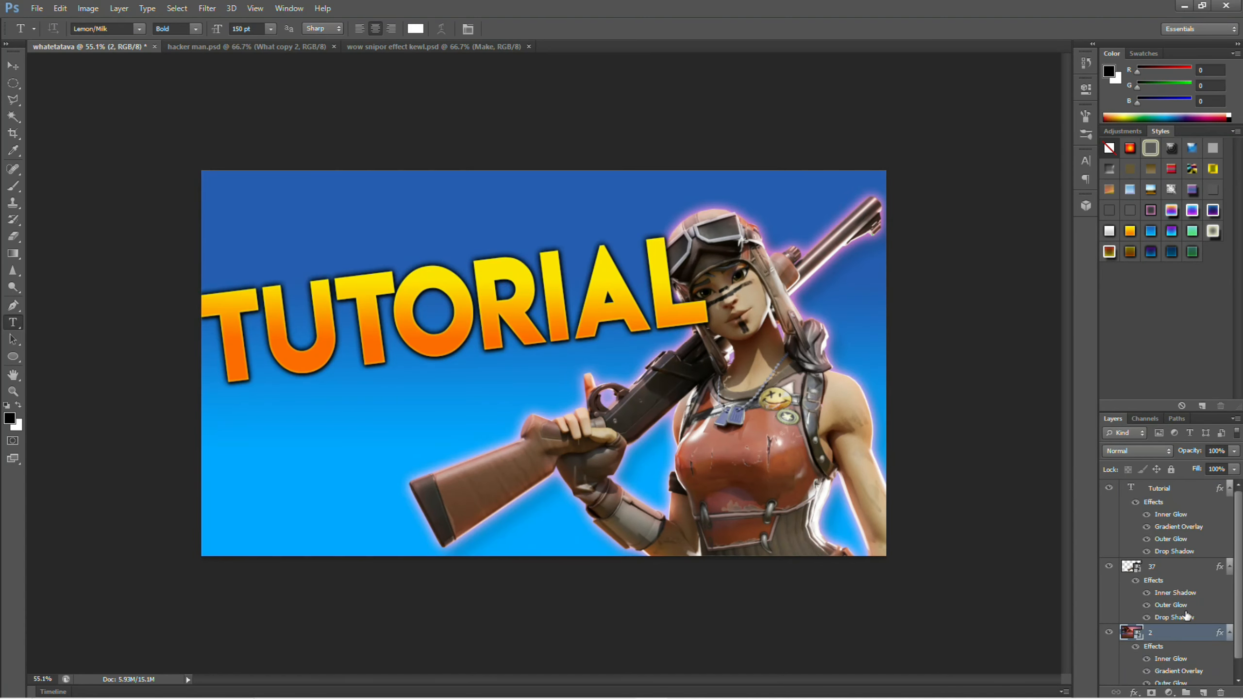
pyautogui.hotkey('ctrl', 'z')
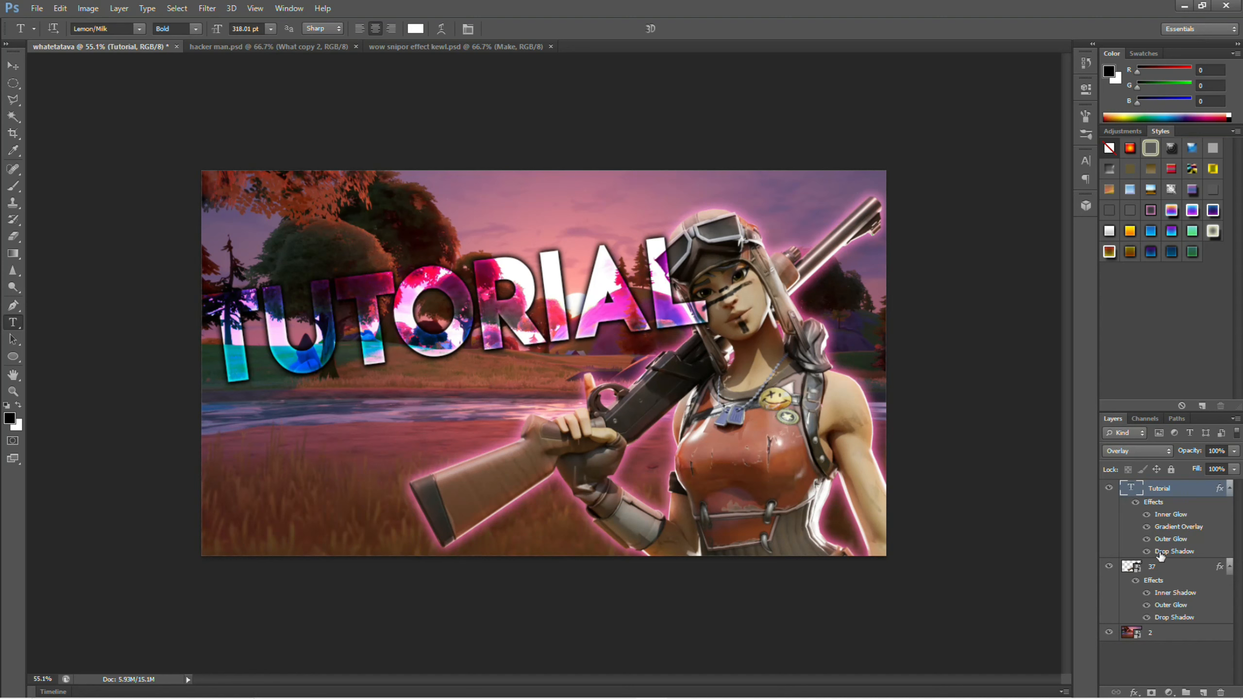
# Step: Duplicate the Tutorial text layer and toggle the copy's visibility to compare the title with and without it
pyautogui.click(1162, 572)
pyautogui.click(1167, 491)
pyautogui.hotkey('ctrl', 'j')
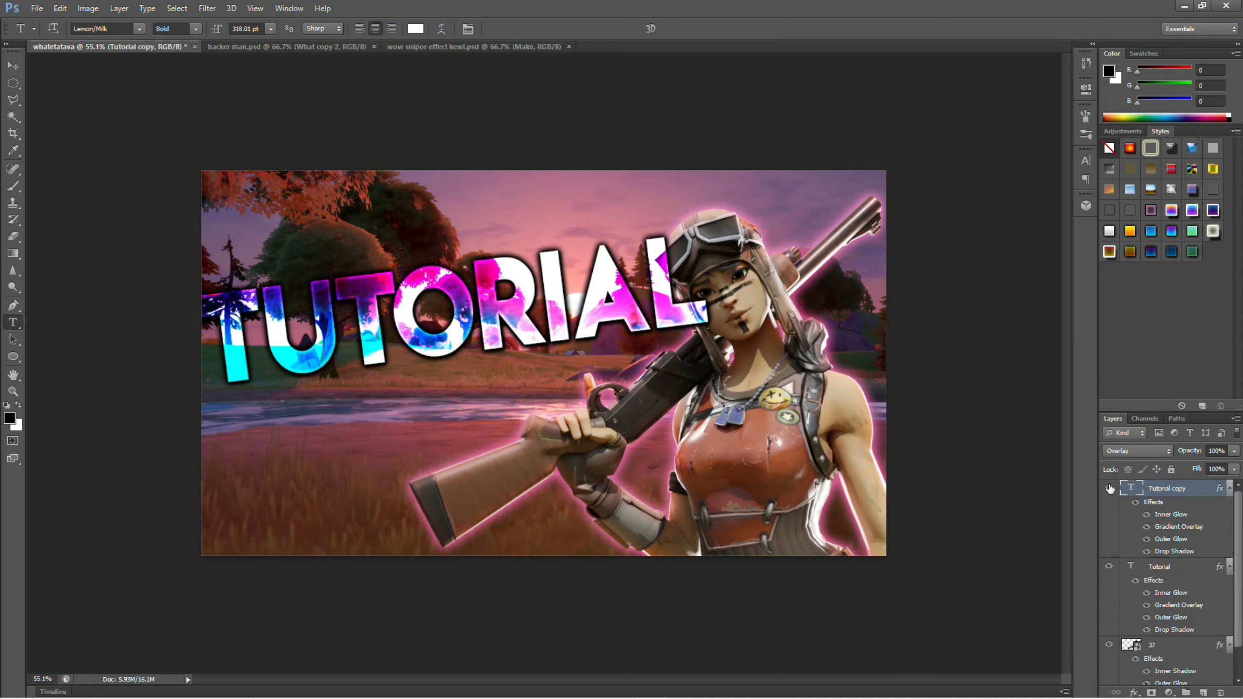
pyautogui.click(1110, 488)
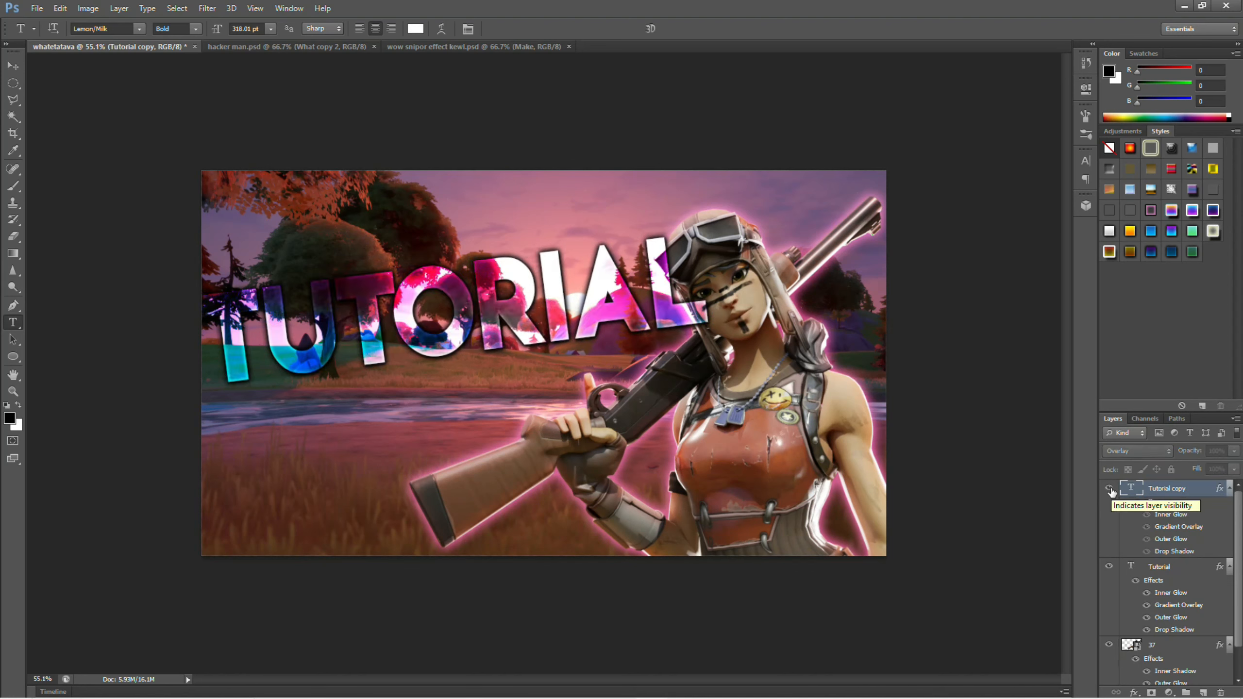
pyautogui.click(1110, 488)
pyautogui.click(1110, 489)
pyautogui.click(1110, 489)
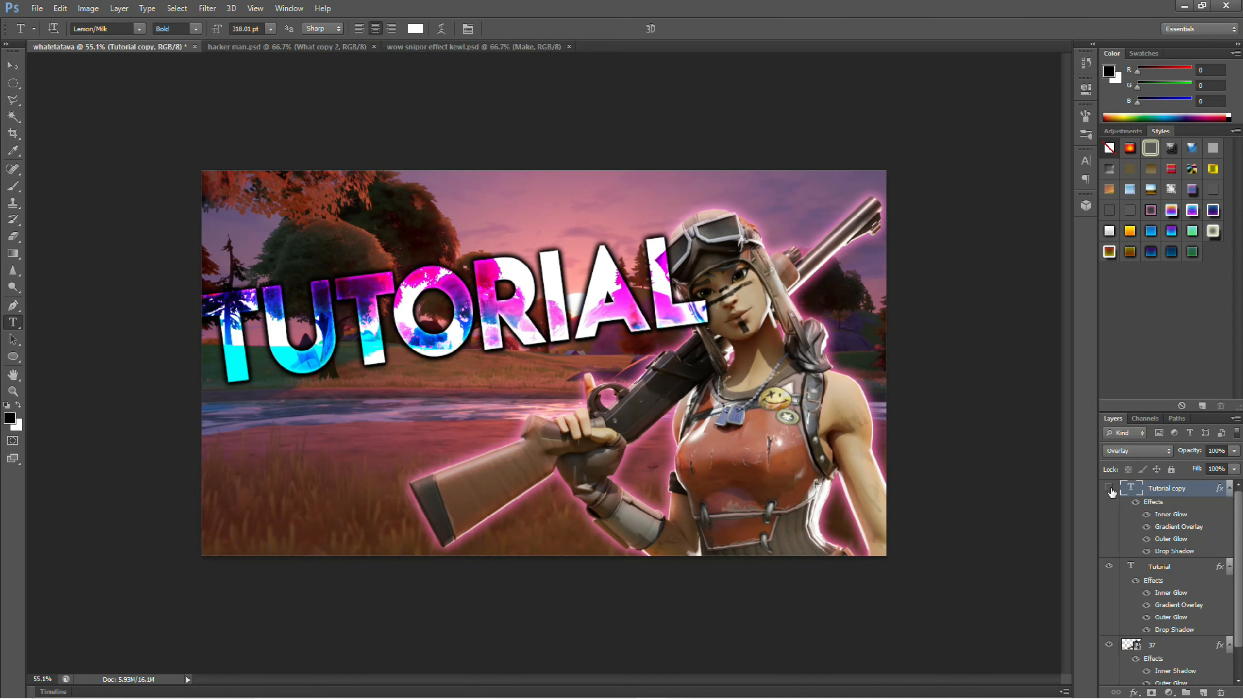
pyautogui.click(1110, 488)
pyautogui.click(1110, 488)
# Step: Try style presets on the Tutorial copy layer and settle on the purple-to-blue gradient preset
pyautogui.click(1130, 232)
pyautogui.click(1151, 232)
pyautogui.click(1171, 232)
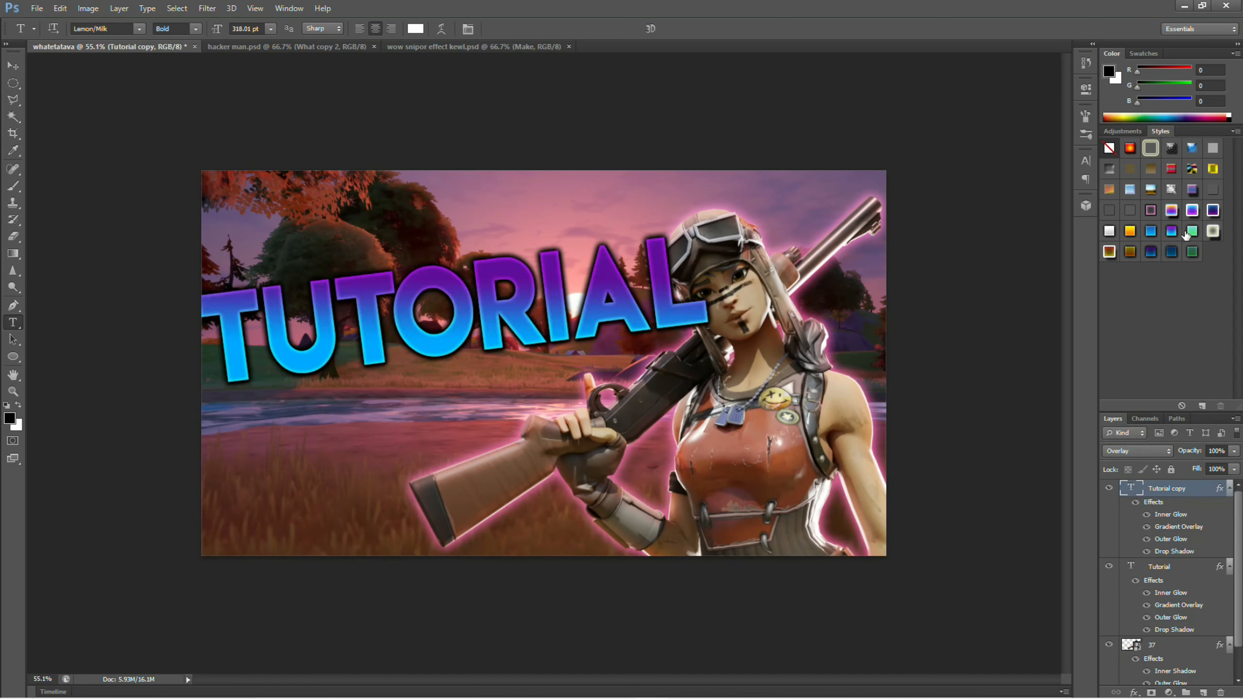
# Step: Rasterize the Tutorial copy type layer so that the Eraser tool can be used on it
pyautogui.click(1170, 567)
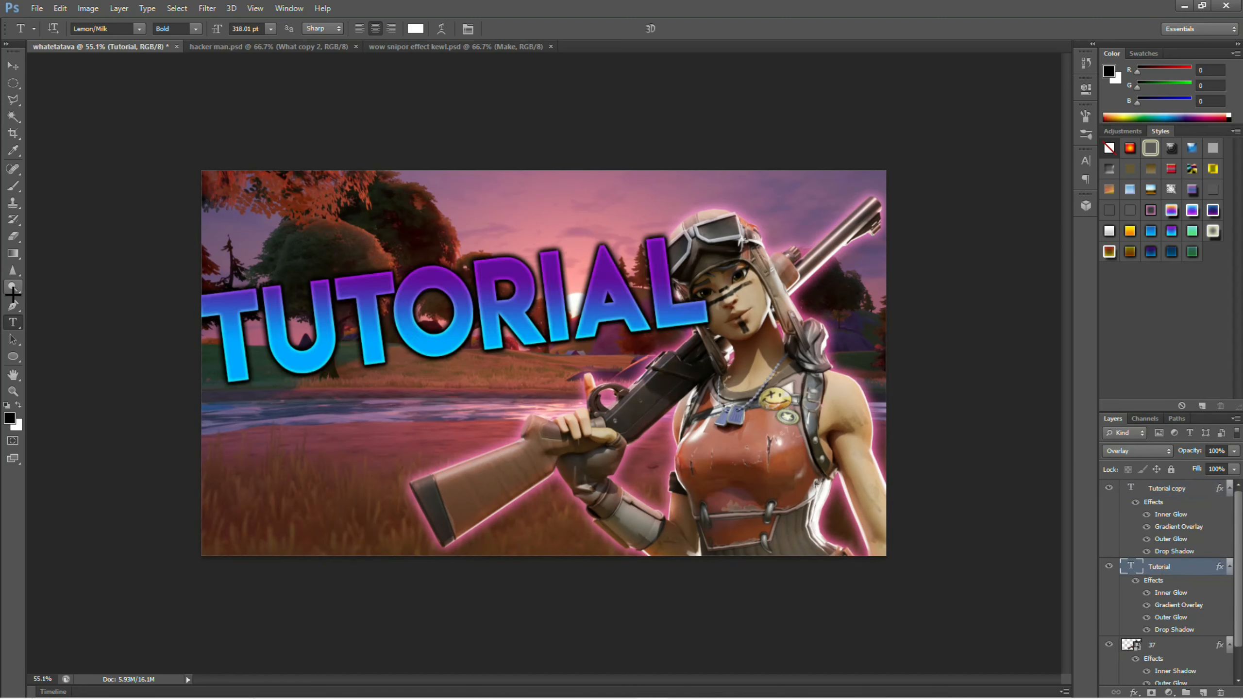
pyautogui.click(13, 236)
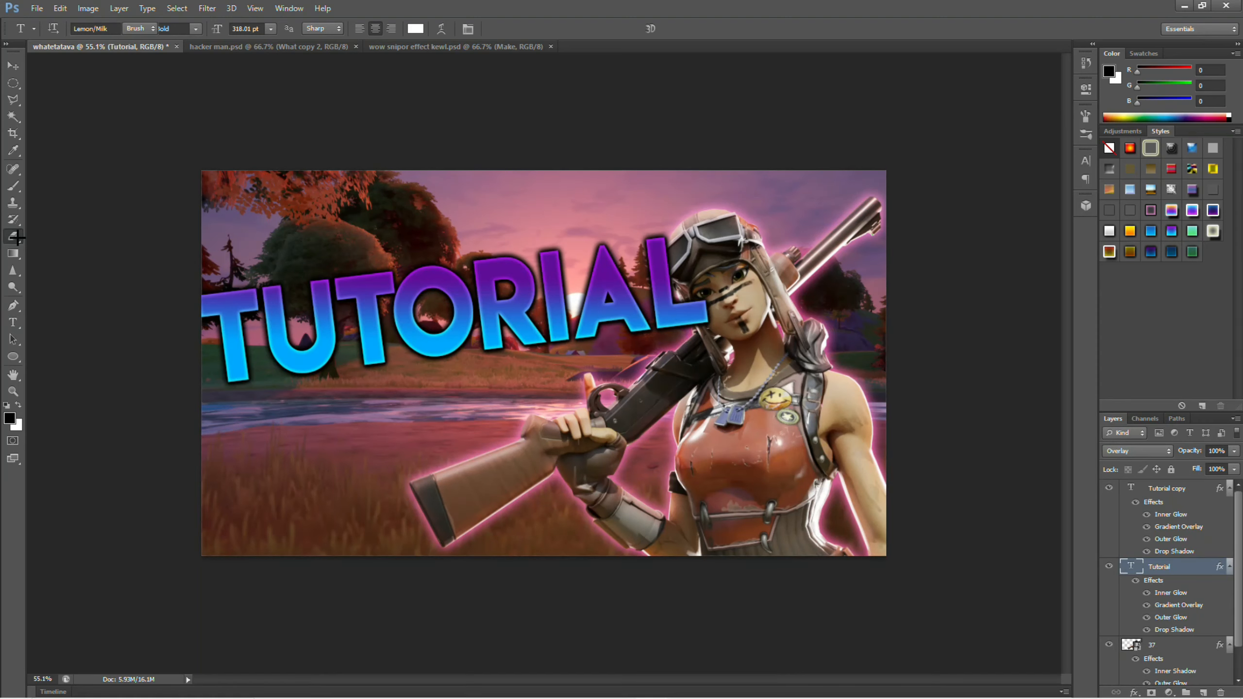
pyautogui.click(1165, 489)
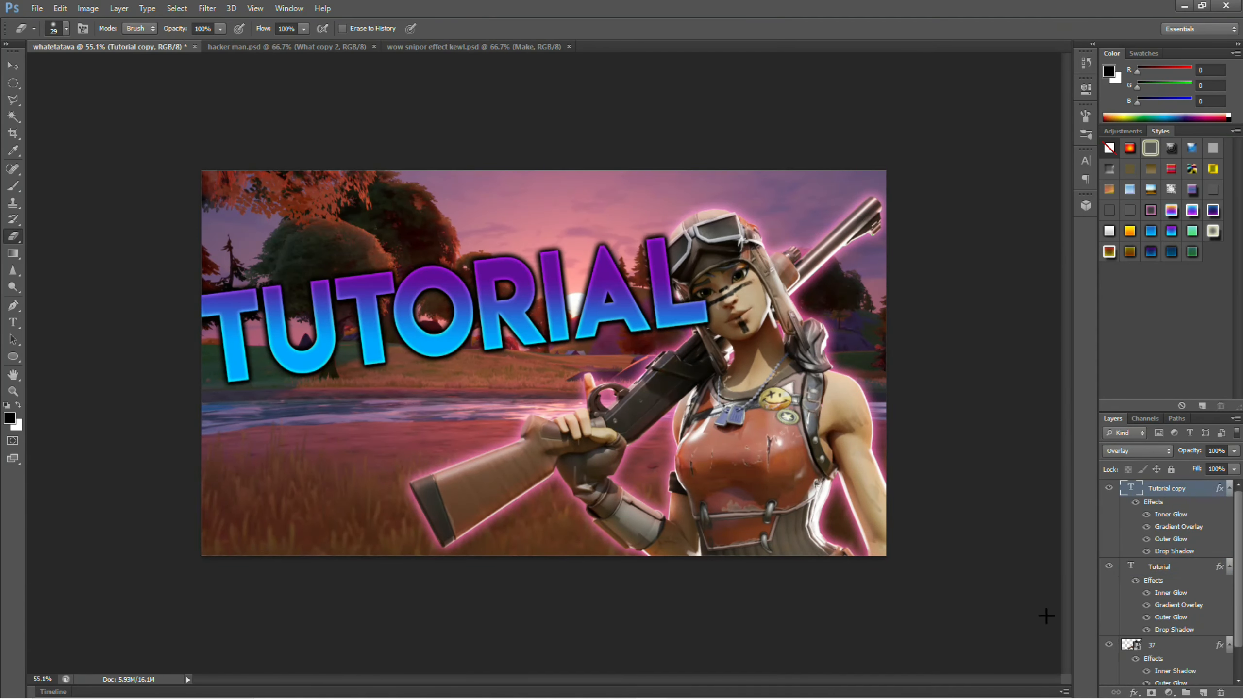
pyautogui.click(500, 283)
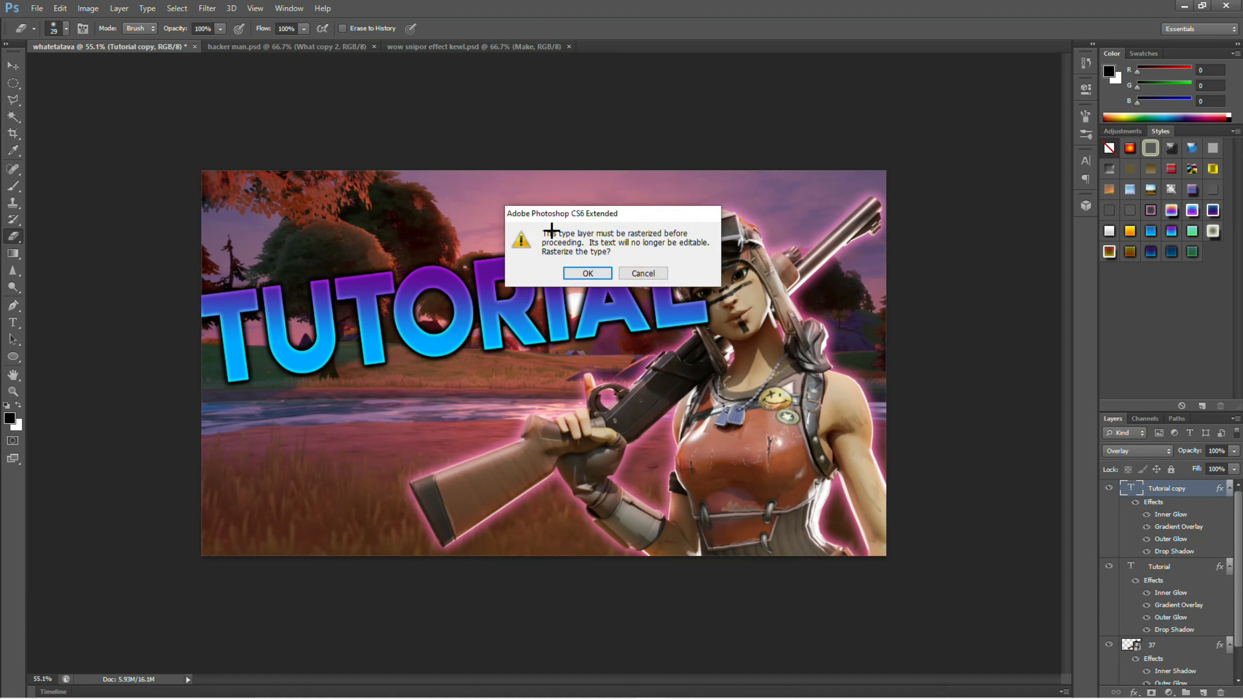
pyautogui.click(640, 273)
pyautogui.click(625, 273)
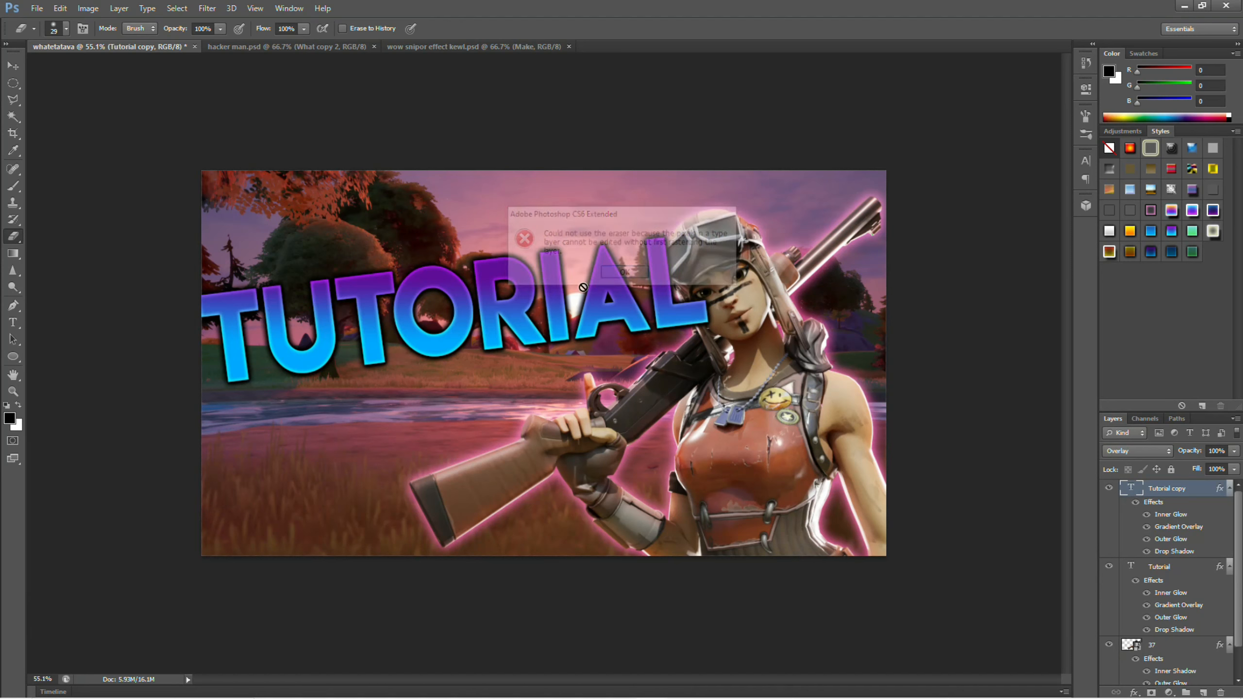
pyautogui.click(502, 296)
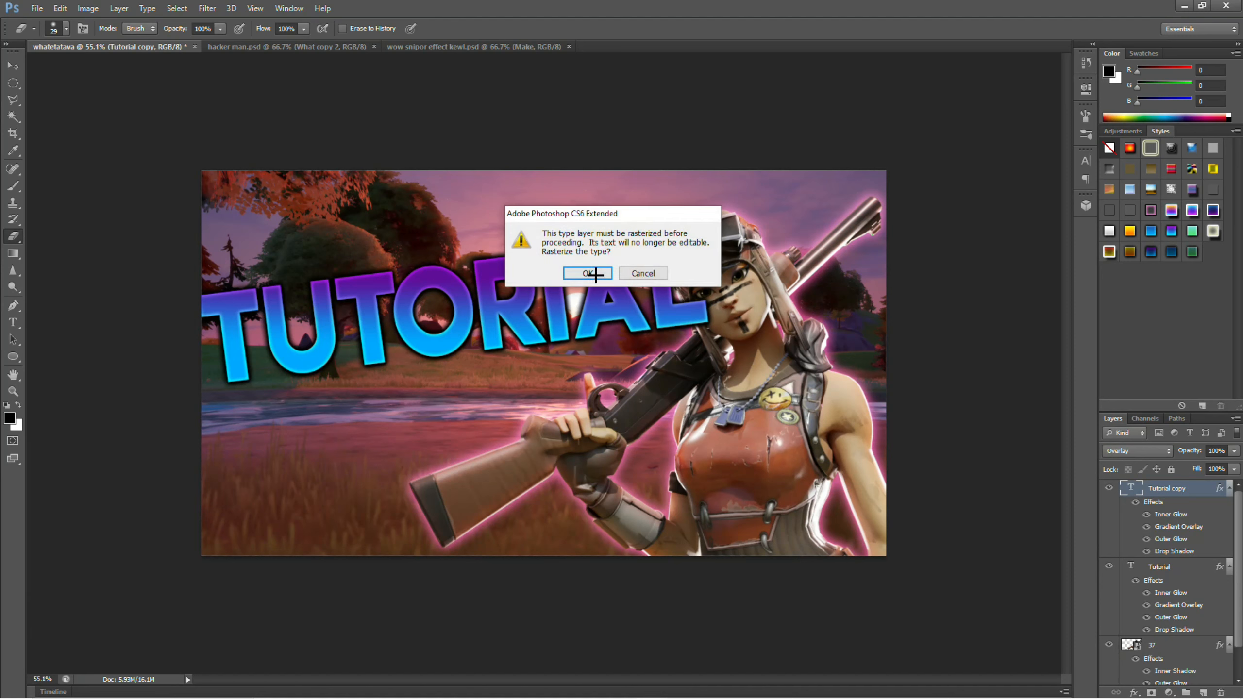
pyautogui.click(595, 276)
# Step: Try soft eraser strokes across the L and A of the Tutorial copy layer and undo them
pyautogui.moveTo(684, 303); pyautogui.dragTo(684, 324)
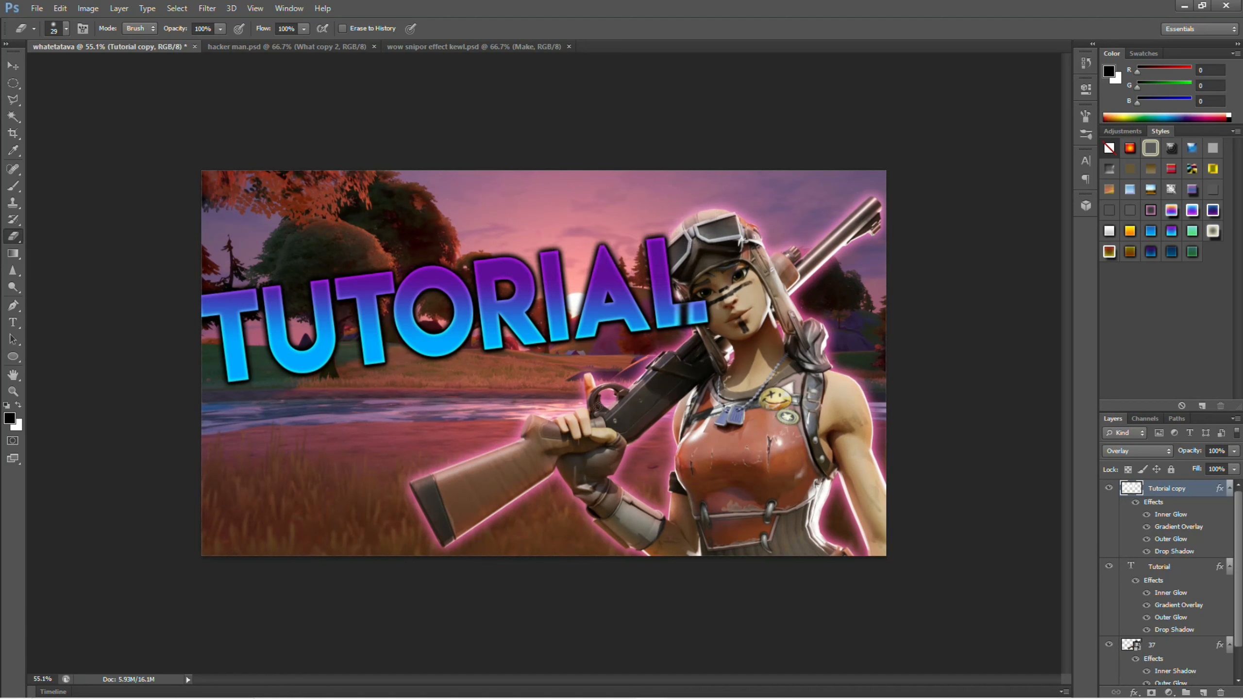
pyautogui.moveTo(646, 229)
pyautogui.mouseDown()
pyautogui.moveTo(569, 325)
pyautogui.moveTo(599, 237)
pyautogui.moveTo(637, 285)
pyautogui.moveTo(471, 257)
pyautogui.moveTo(516, 268)
pyautogui.mouseUp()
pyautogui.hotkey('ctrl', 'alt', 'z')
pyautogui.hotkey('ctrl', 'alt', 'z')
pyautogui.hotkey('ctrl', 'alt', 'z')
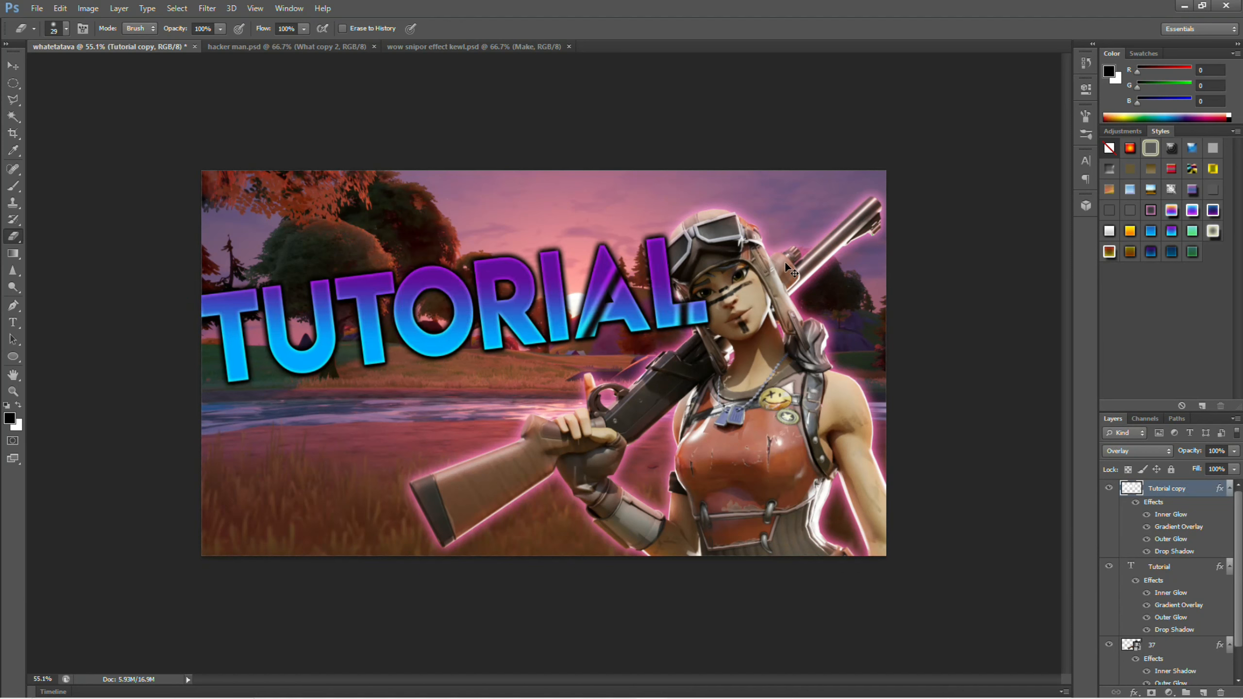
# Step: Set the eraser brush hardness to 100% and increase its size slightly
pyautogui.click(58, 27)
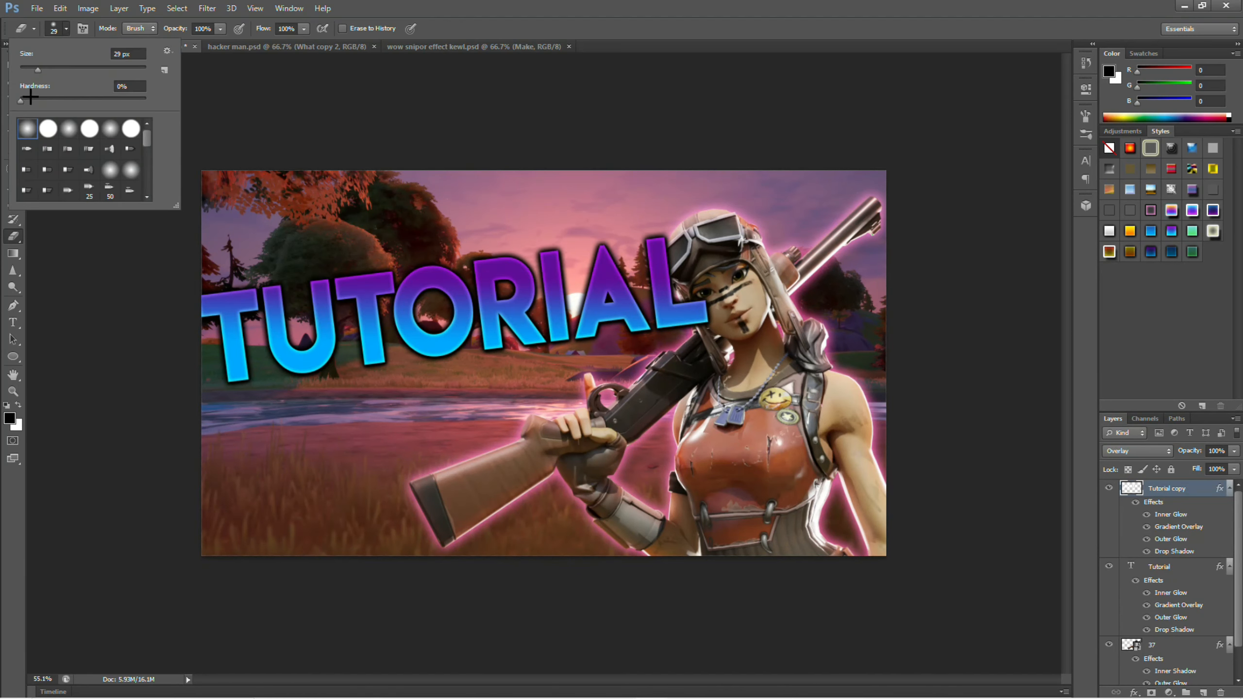
pyautogui.click(209, 84)
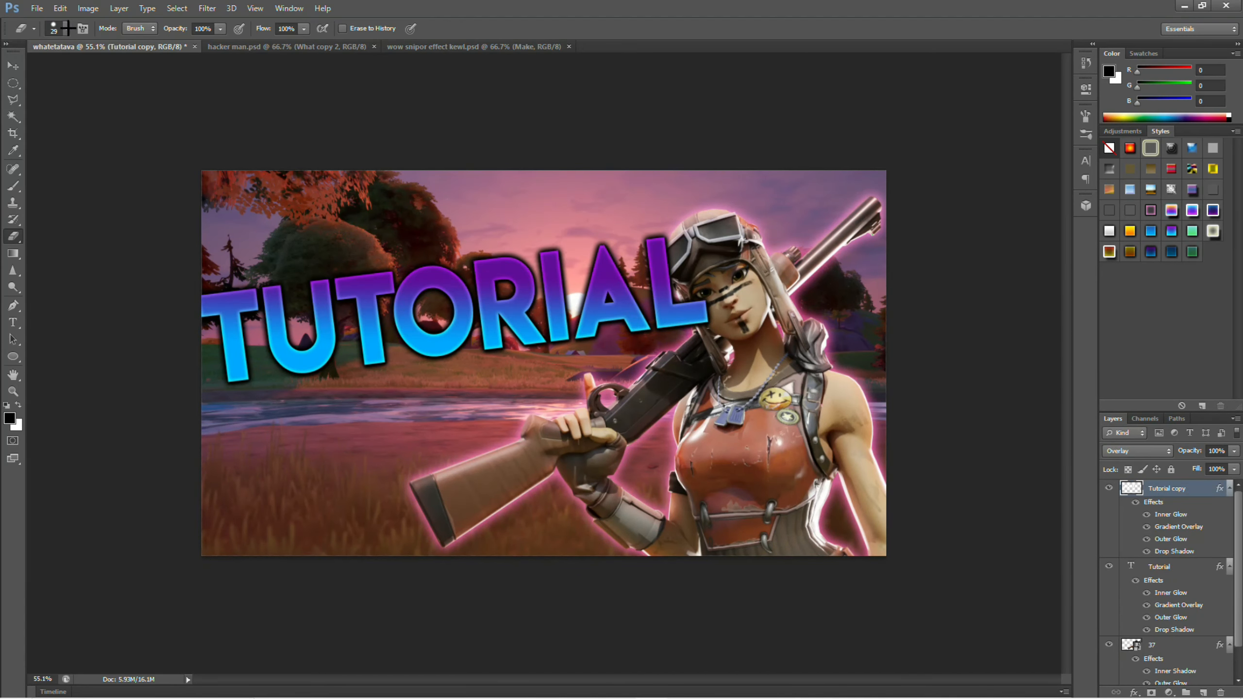
pyautogui.click(67, 28)
pyautogui.moveTo(39, 66); pyautogui.dragTo(44, 66)
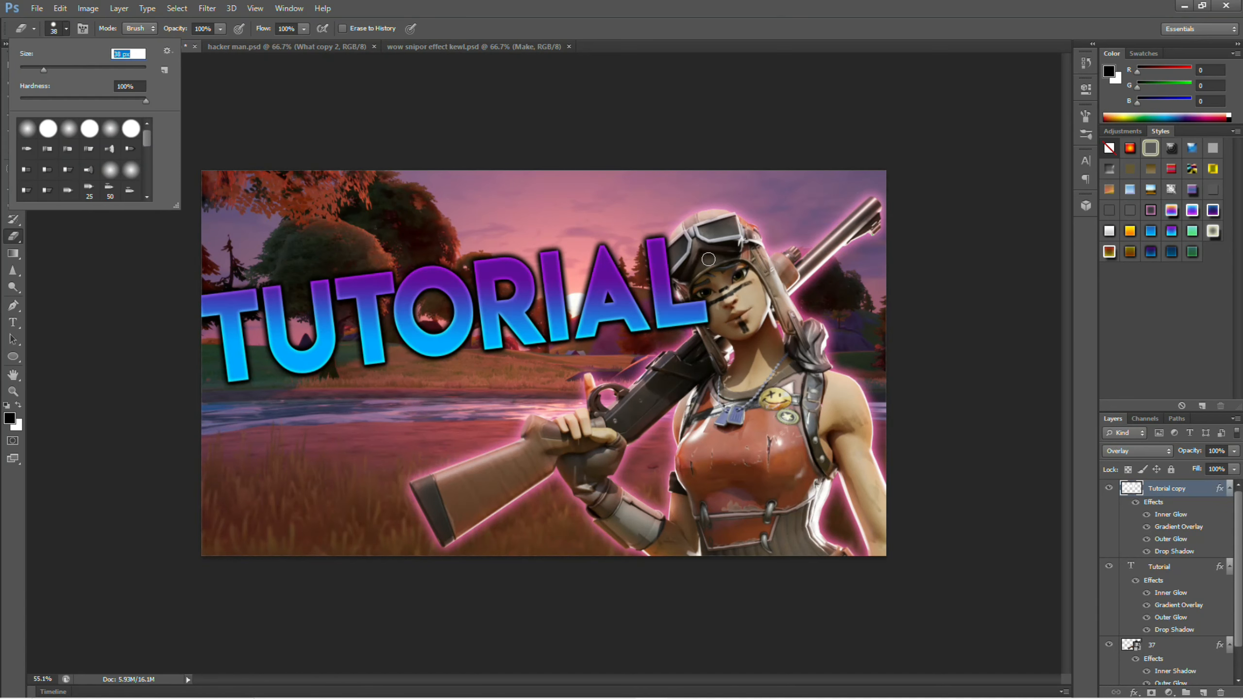
# Step: Erase diagonal slashes across the letters of the Tutorial copy layer, and undo all but the one through the L
pyautogui.moveTo(692, 217); pyautogui.dragTo(597, 418)
pyautogui.moveTo(680, 231); pyautogui.dragTo(528, 407)
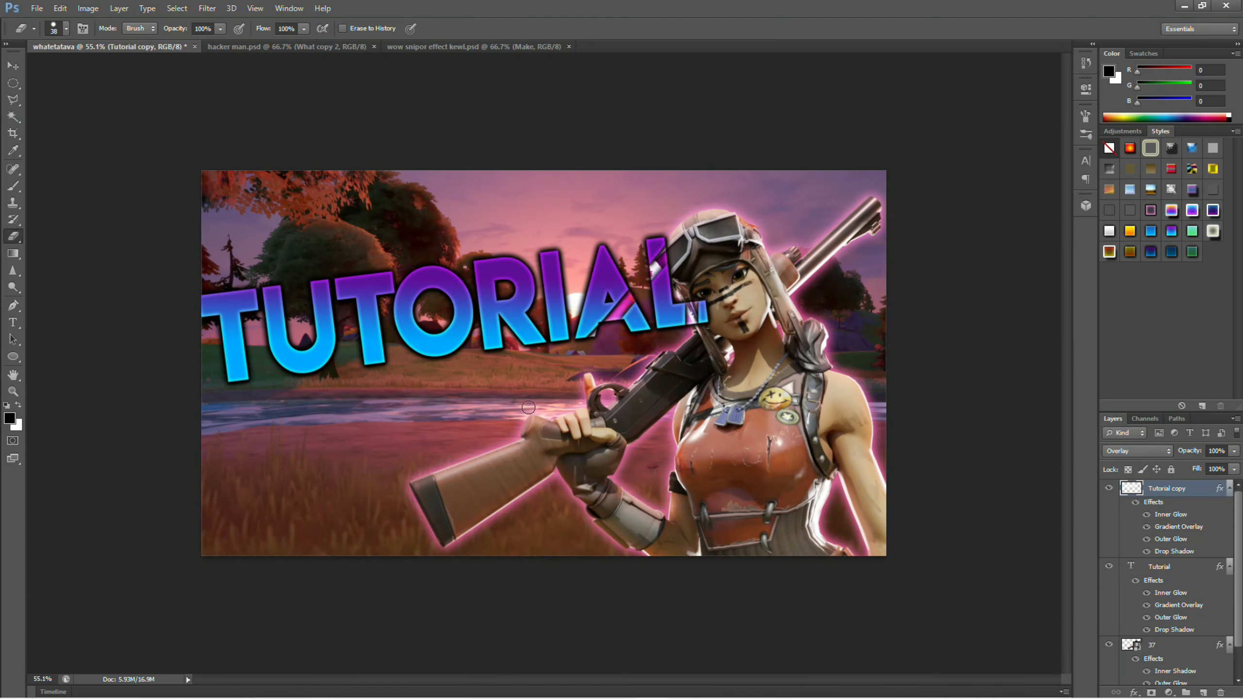
pyautogui.moveTo(615, 202); pyautogui.dragTo(433, 363)
pyautogui.moveTo(511, 247); pyautogui.dragTo(198, 393)
pyautogui.moveTo(365, 264); pyautogui.dragTo(78, 380)
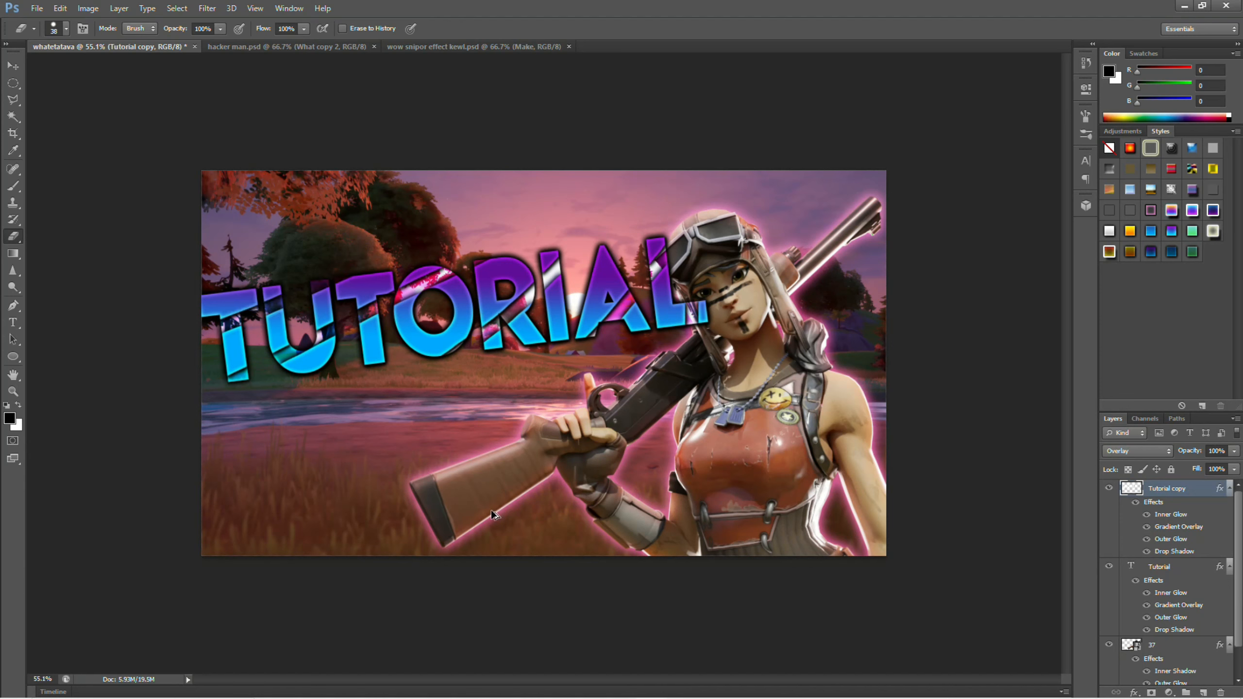
pyautogui.hotkey('ctrl', 'alt', 'z')
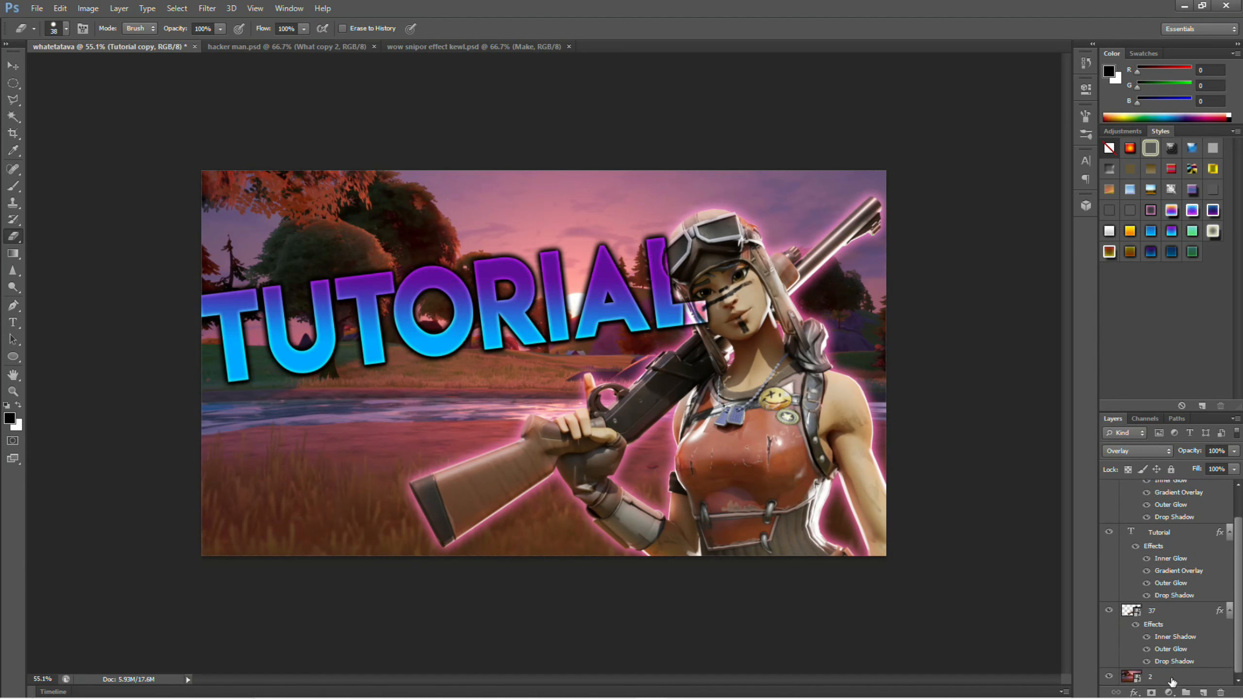
# Step: Add a new layer directly above the background image layer 2
pyautogui.click(1170, 679)
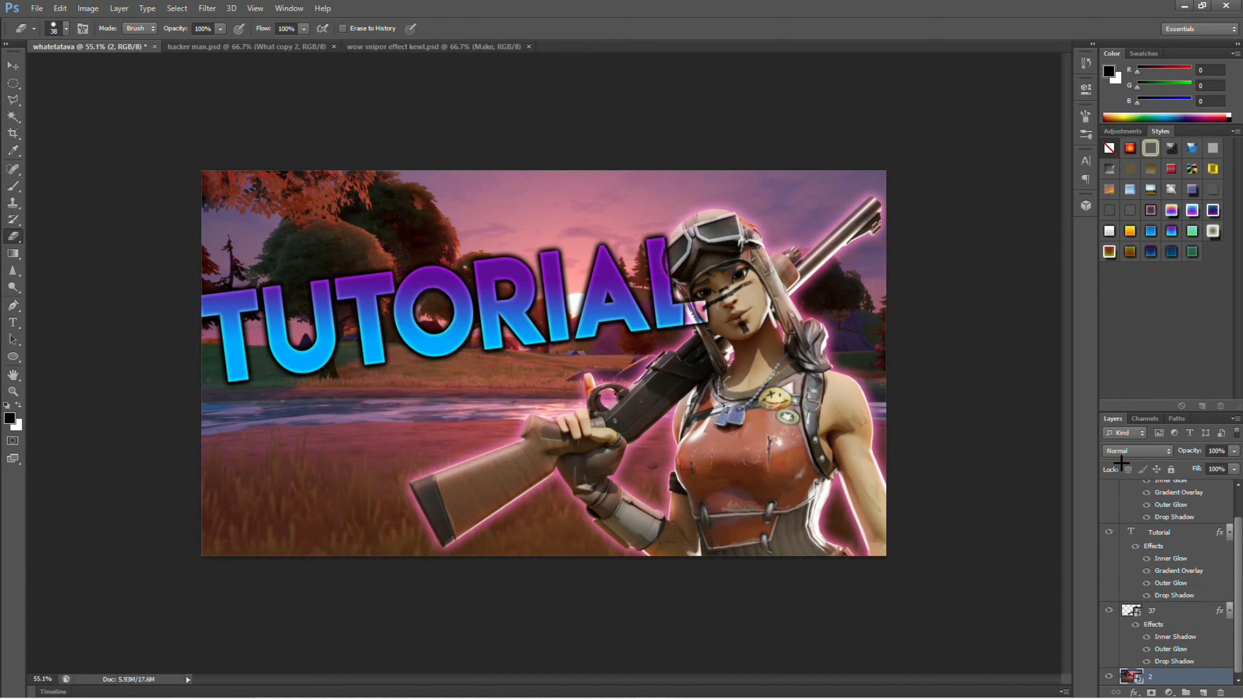
pyautogui.hotkey('ctrl', 'shift', 'n')
pyautogui.click(732, 213)
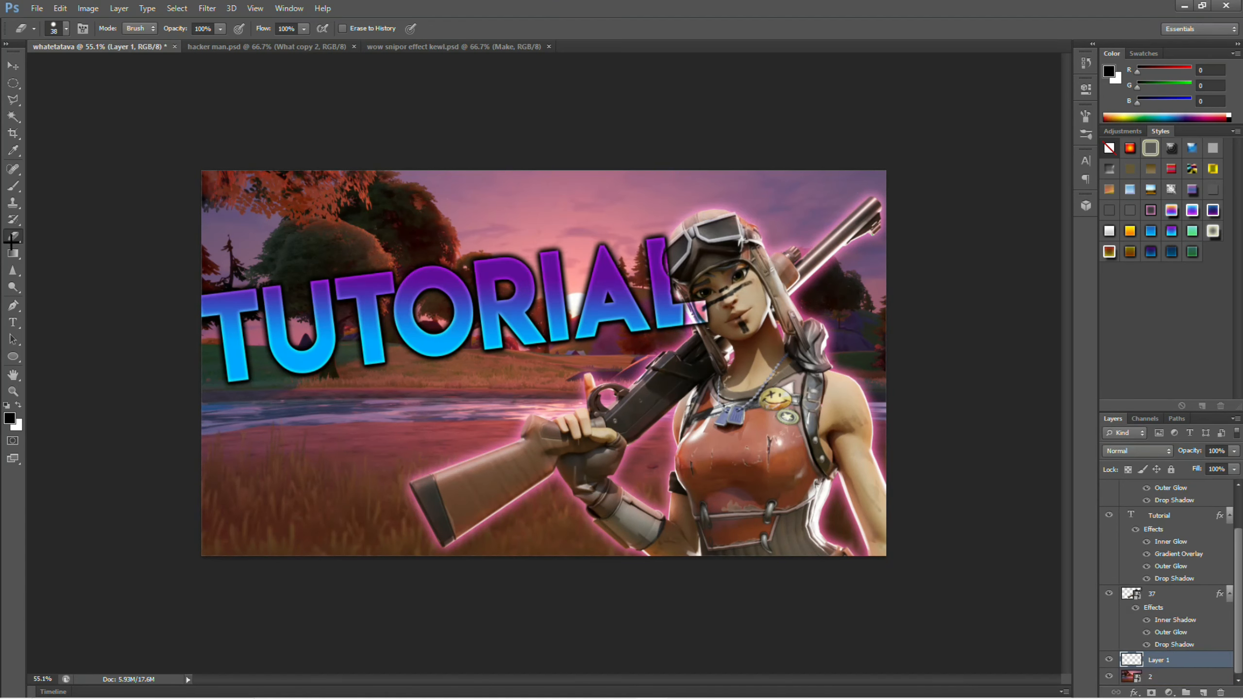
# Step: Fill the new layer with a red-orange-pink linear gradient running diagonally from the upper-left to the lower-right corner of the canvas
pyautogui.click(13, 187)
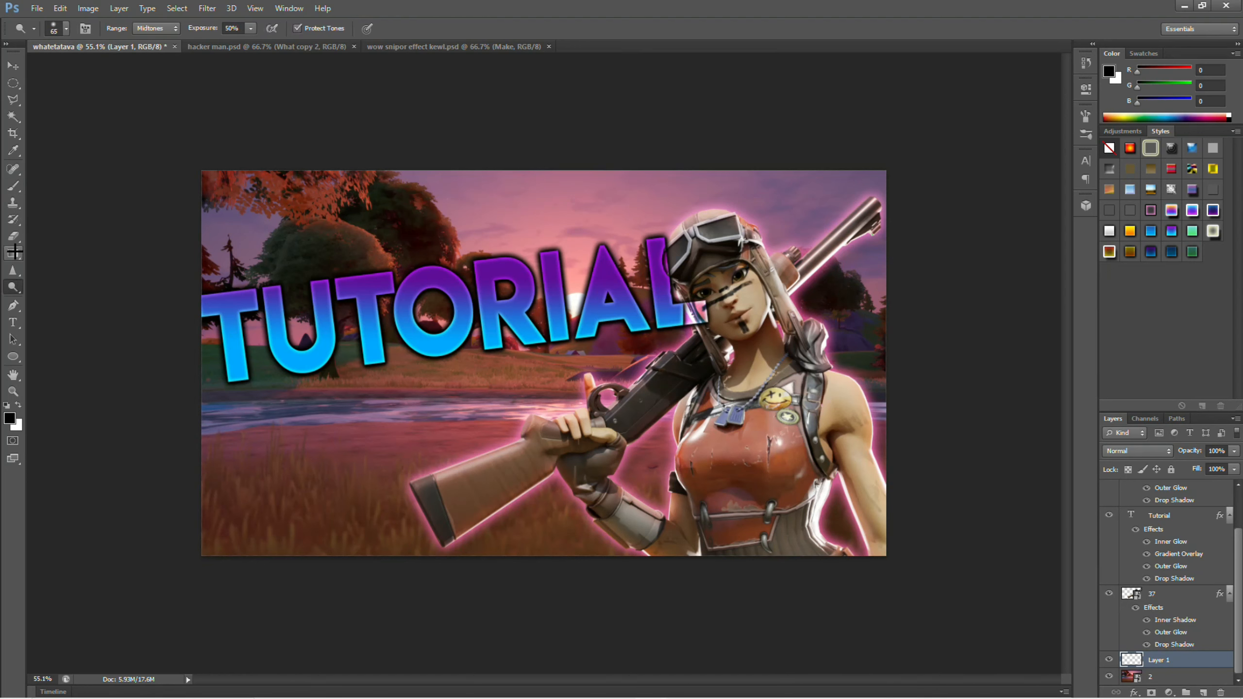
pyautogui.click(13, 254)
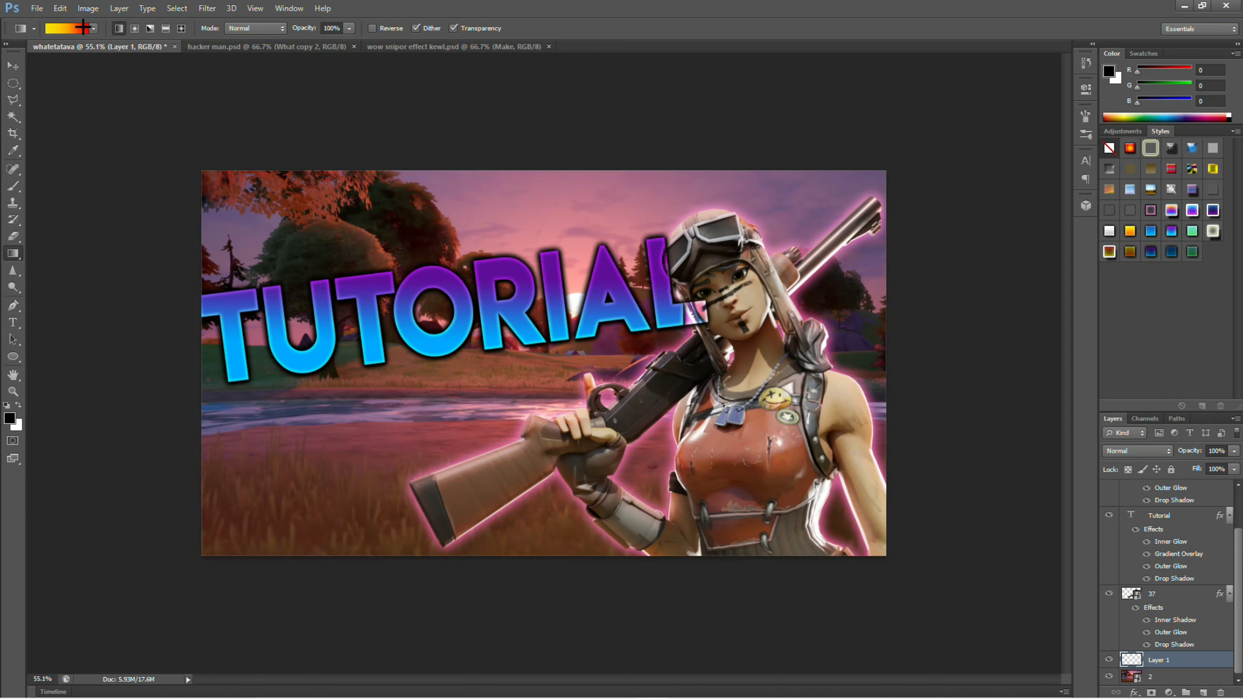
pyautogui.click(82, 28)
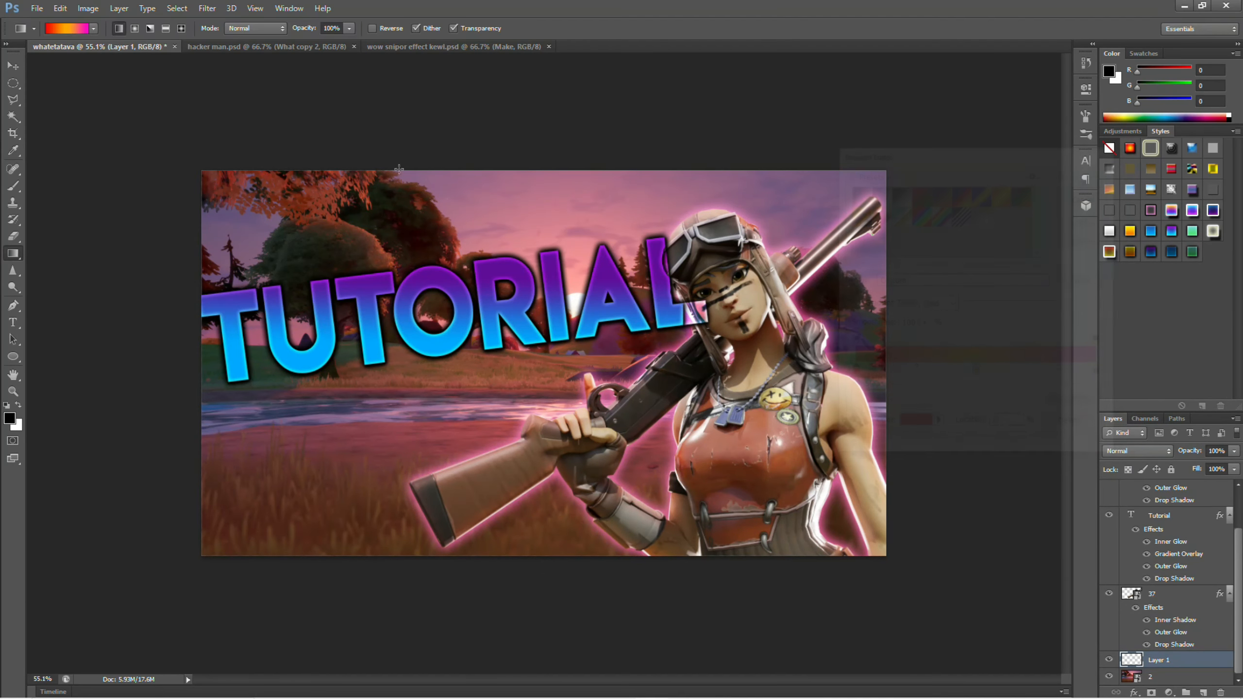
pyautogui.moveTo(177, 144); pyautogui.dragTo(895, 559)
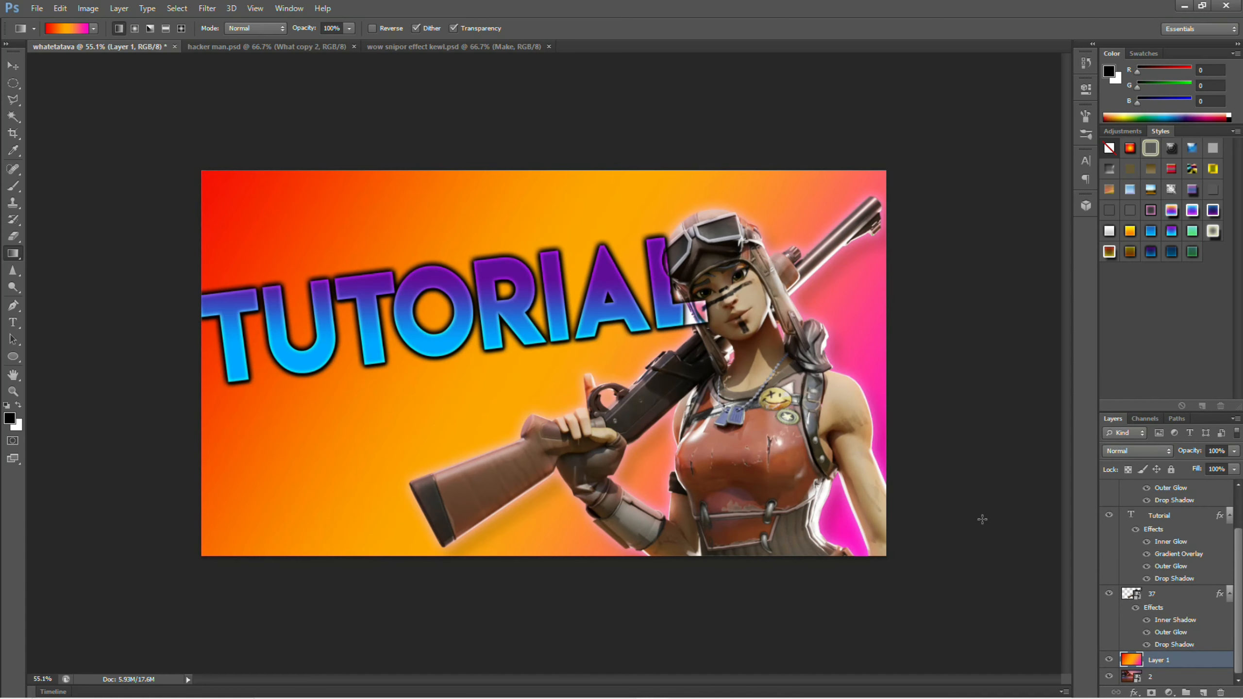
# Step: Try the Overlay and Soft Light blend modes on the gradient layer
pyautogui.click(1128, 451)
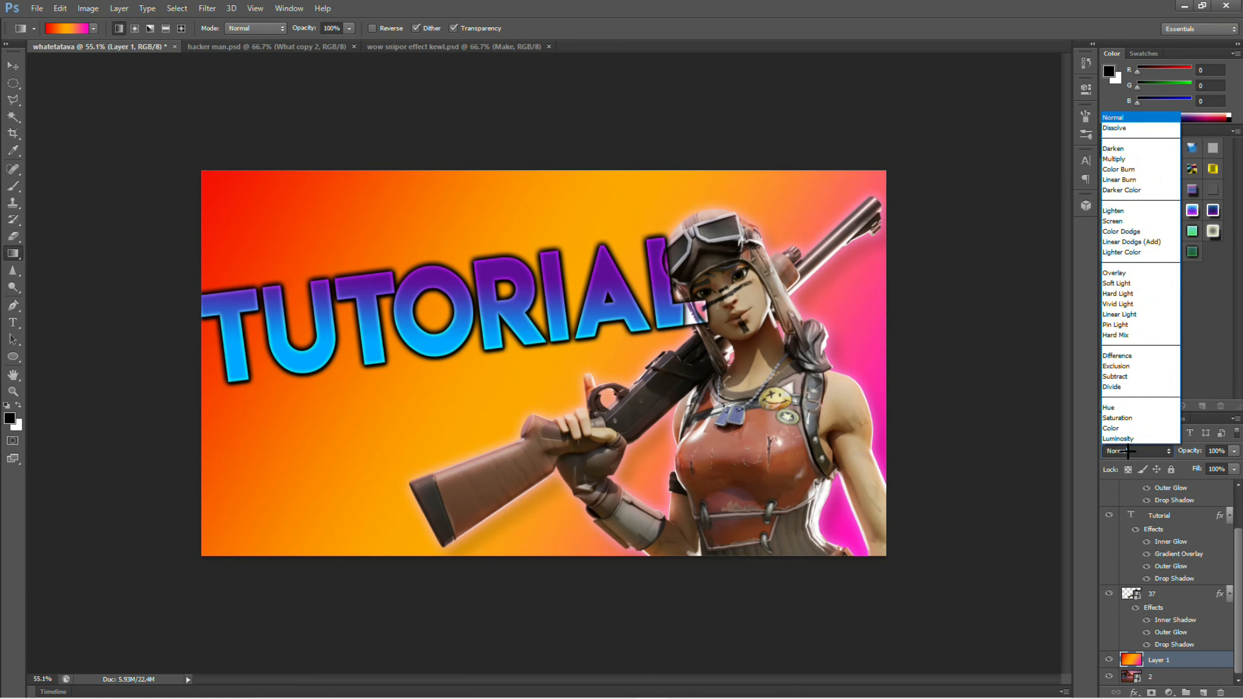
pyautogui.click(1134, 458)
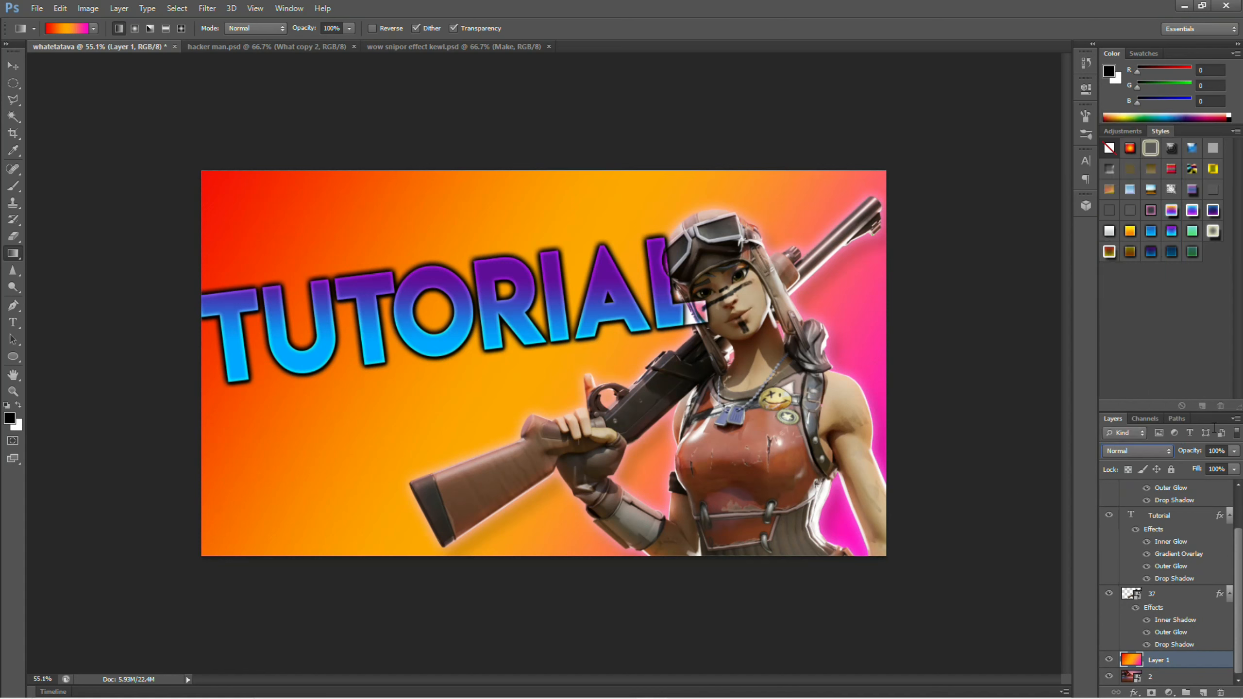
pyautogui.click(1124, 451)
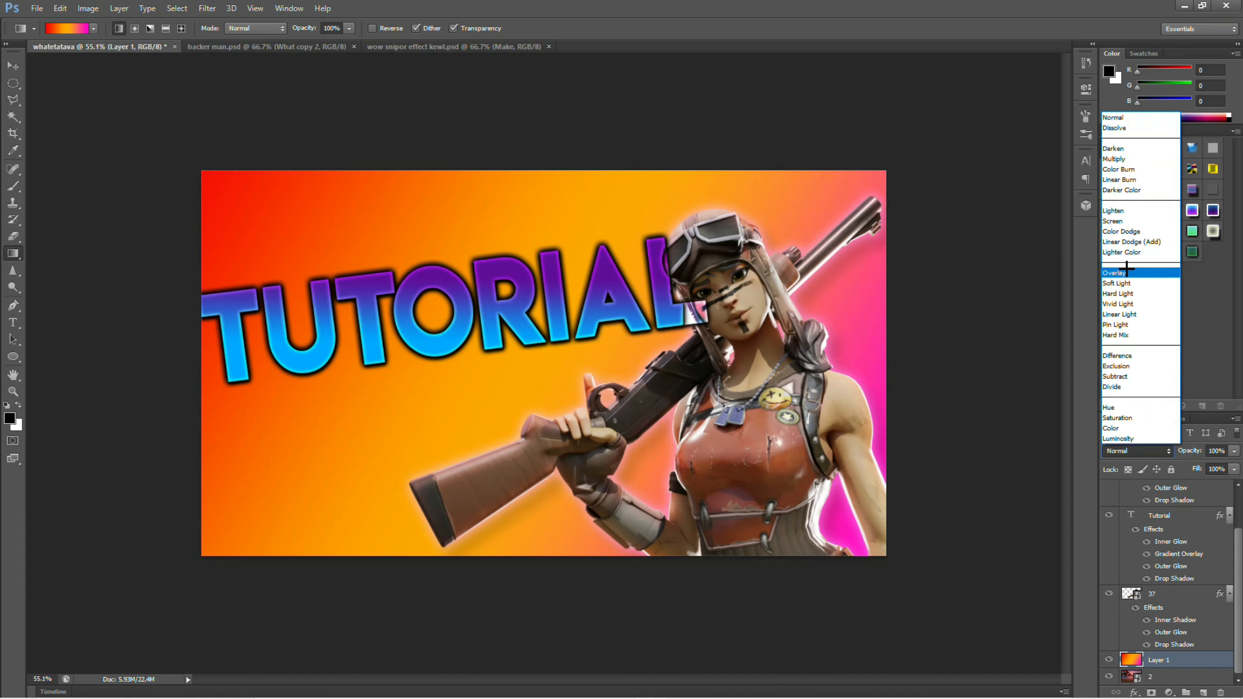
pyautogui.click(1125, 273)
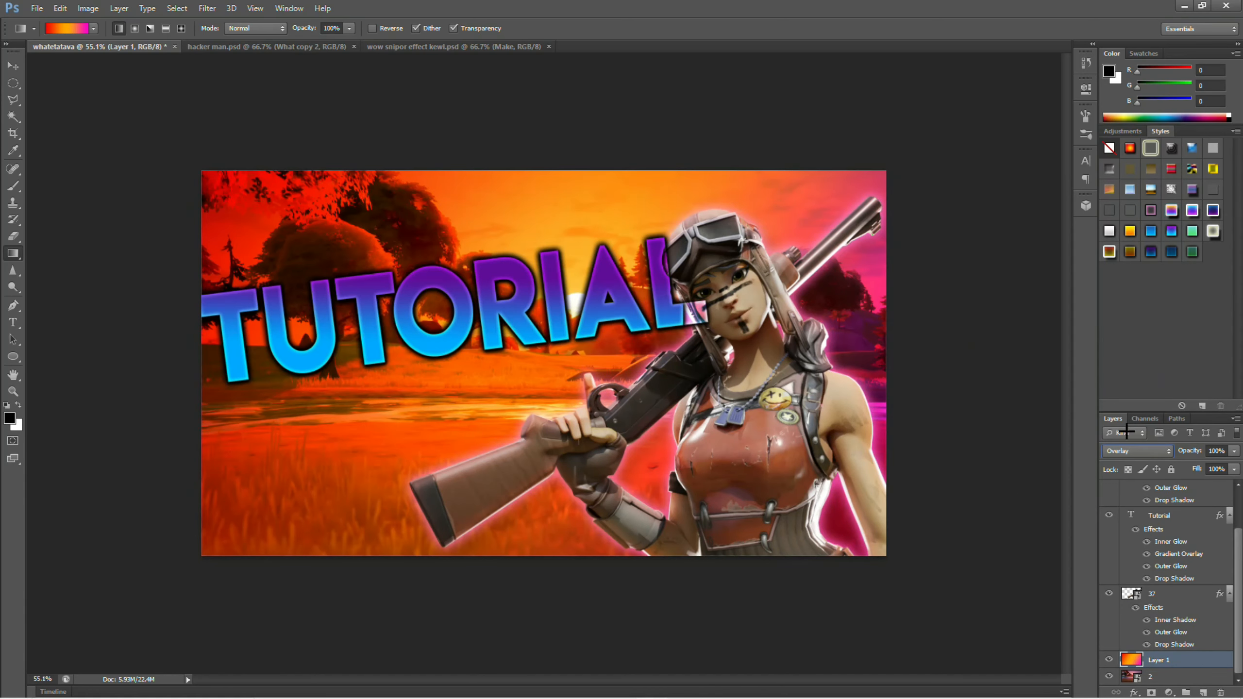
pyautogui.click(1125, 453)
pyautogui.click(1125, 283)
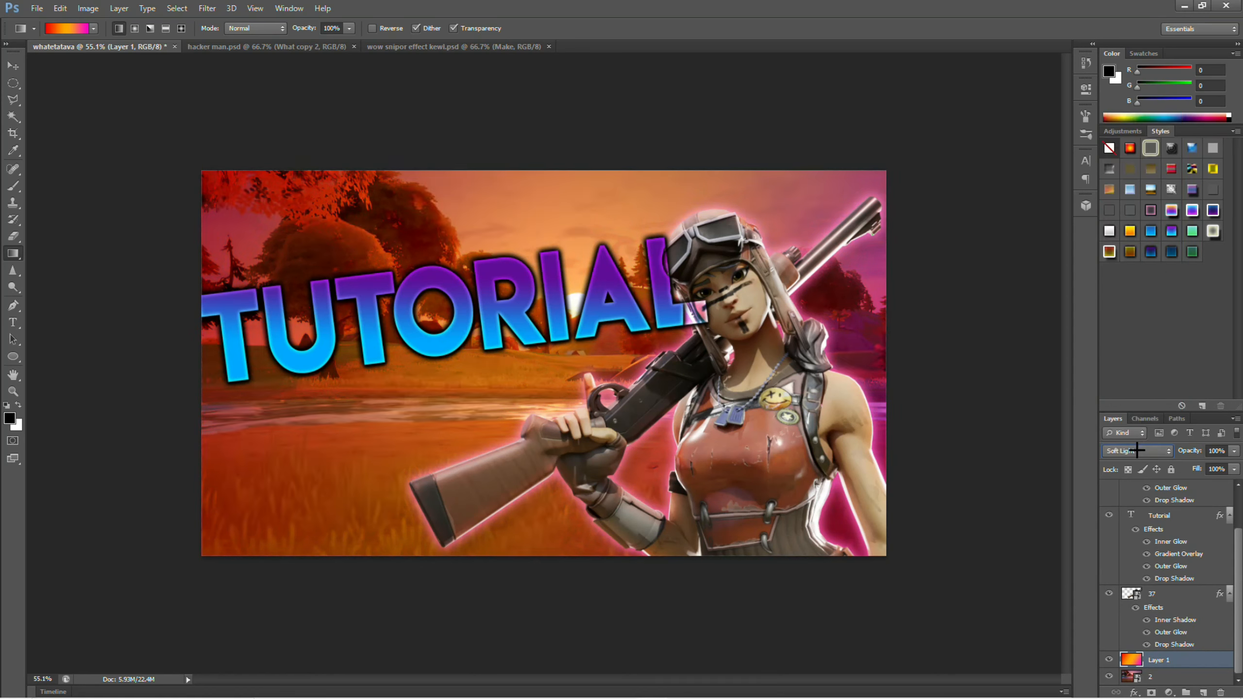
# Step: Set the gradient layer's blend mode to Overlay and its opacity to 53%
pyautogui.click(1235, 451)
pyautogui.moveTo(1233, 464); pyautogui.dragTo(1205, 464)
pyautogui.click(1135, 451)
pyautogui.click(1125, 276)
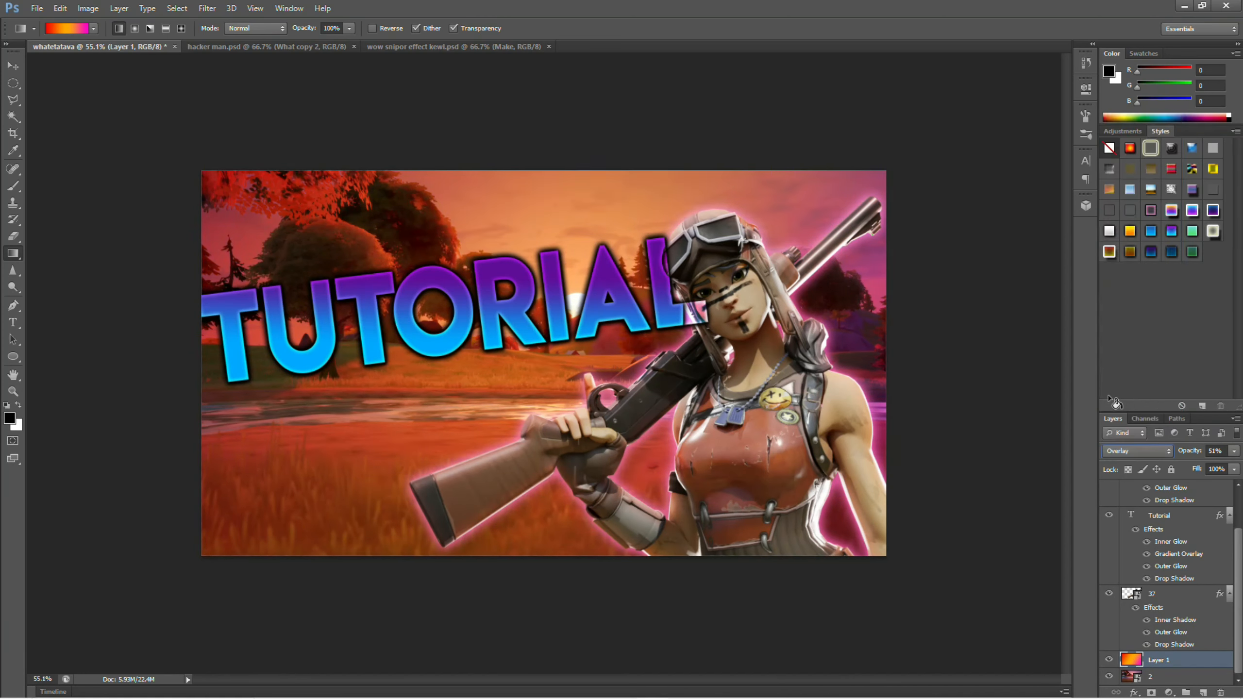
pyautogui.click(1235, 451)
pyautogui.moveTo(1194, 467); pyautogui.dragTo(1207, 469)
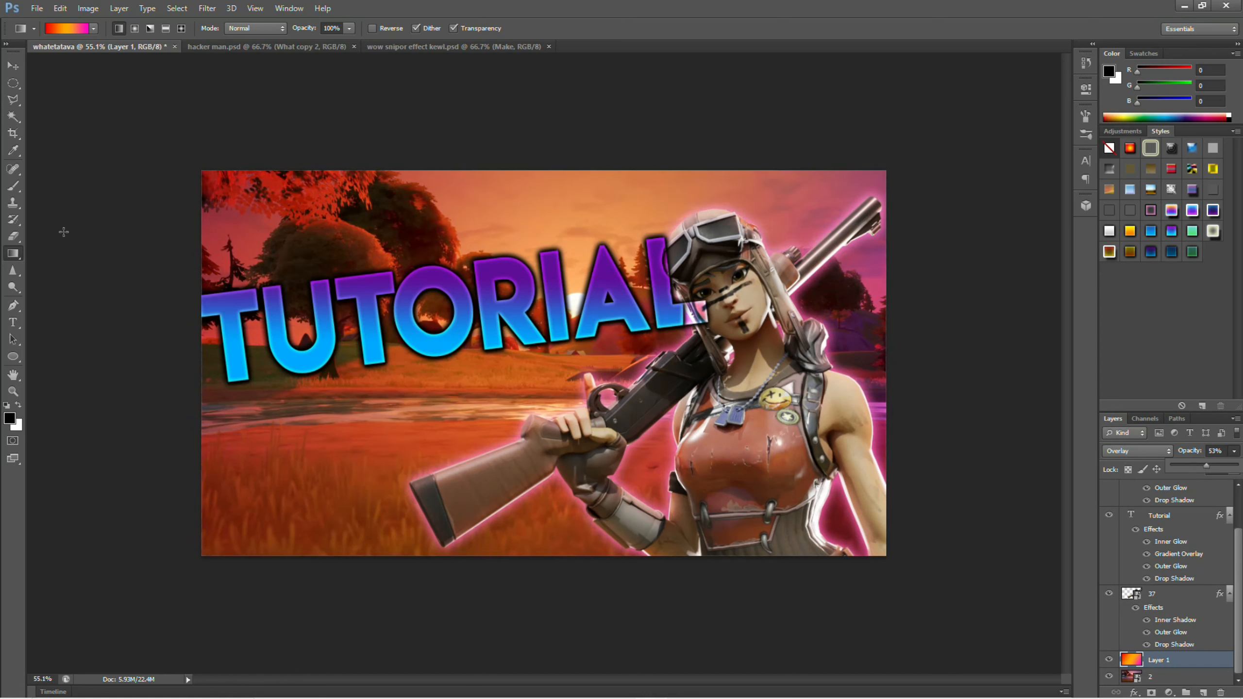
# Step: Erase the outer areas of the gradient layer with a soft 432 px eraser at 0% hardness
pyautogui.click(13, 236)
pyautogui.click(60, 30)
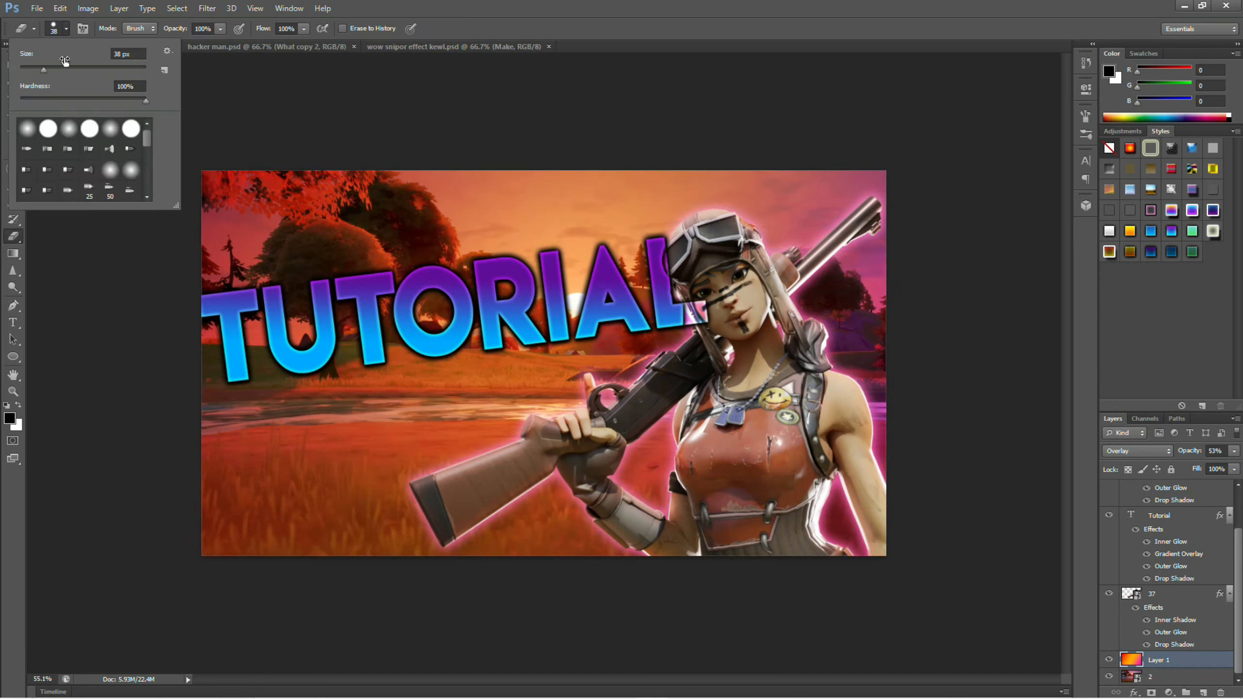
pyautogui.moveTo(48, 67)
pyautogui.mouseDown()
pyautogui.moveTo(123, 69)
pyautogui.moveTo(100, 101)
pyautogui.moveTo(21, 100)
pyautogui.mouseUp()
pyautogui.moveTo(130, 70); pyautogui.dragTo(126, 70)
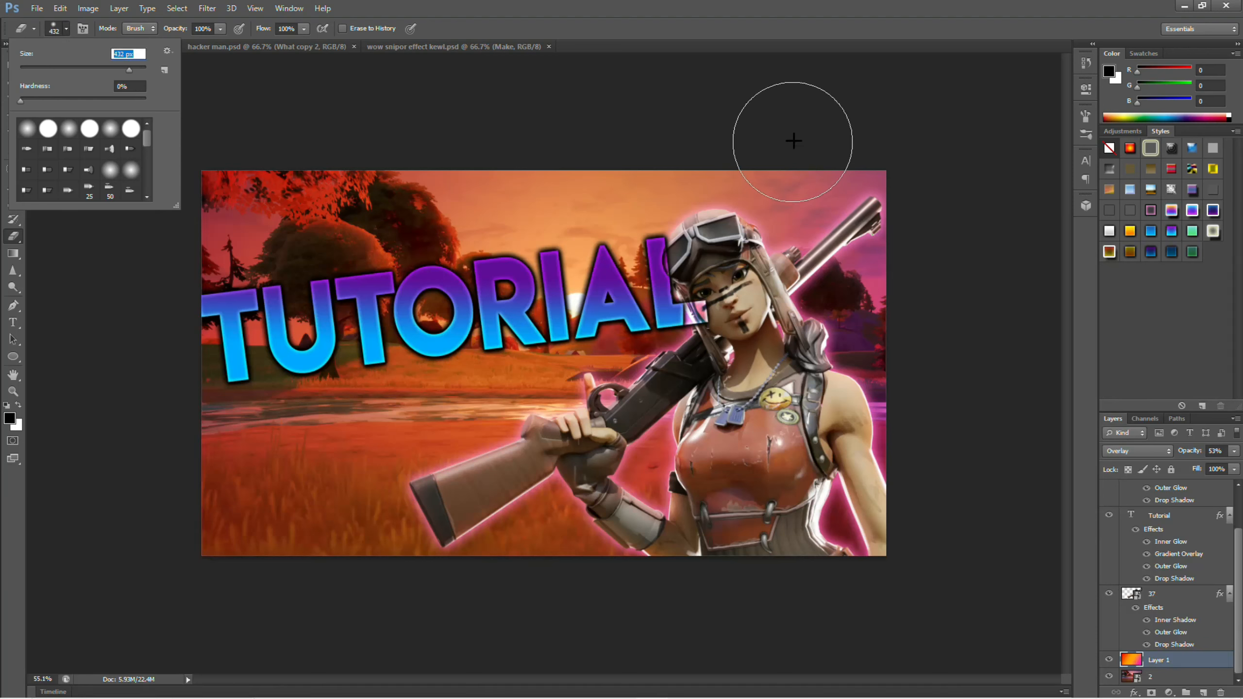
pyautogui.click(854, 102)
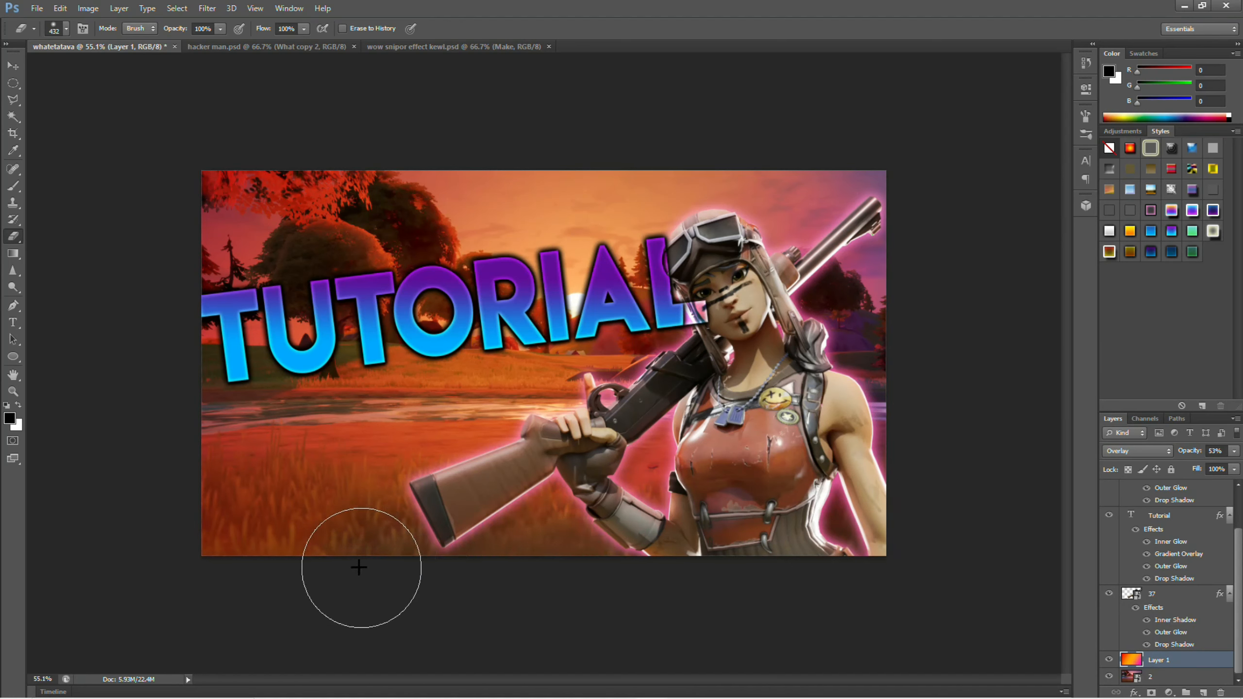
pyautogui.moveTo(188, 330)
pyautogui.mouseDown()
pyautogui.moveTo(203, 168)
pyautogui.moveTo(391, 146)
pyautogui.moveTo(702, 158)
pyautogui.moveTo(863, 180)
pyautogui.moveTo(1007, 336)
pyautogui.mouseUp()
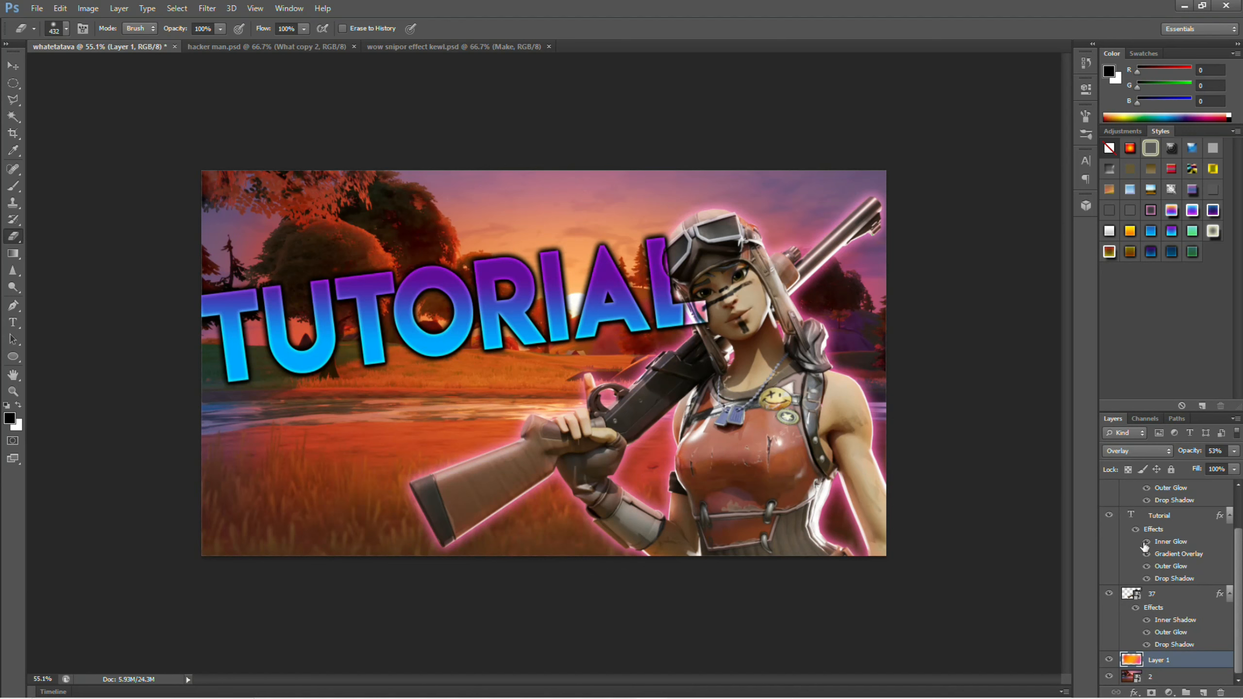
# Step: Select the Tutorial copy layer and set the eraser brush to 50 px with 100% hardness
pyautogui.scroll(3, 1144, 547)
pyautogui.click(1167, 488)
pyautogui.click(66, 28)
pyautogui.write('50')
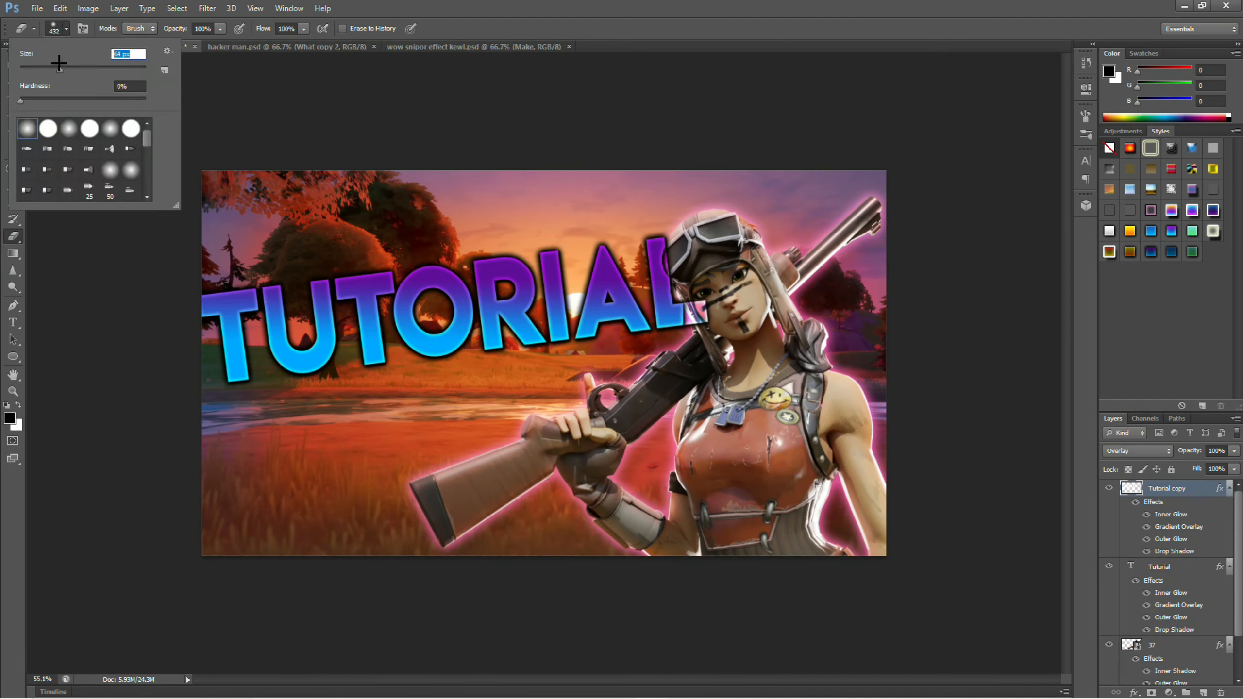
pyautogui.press('Tab')
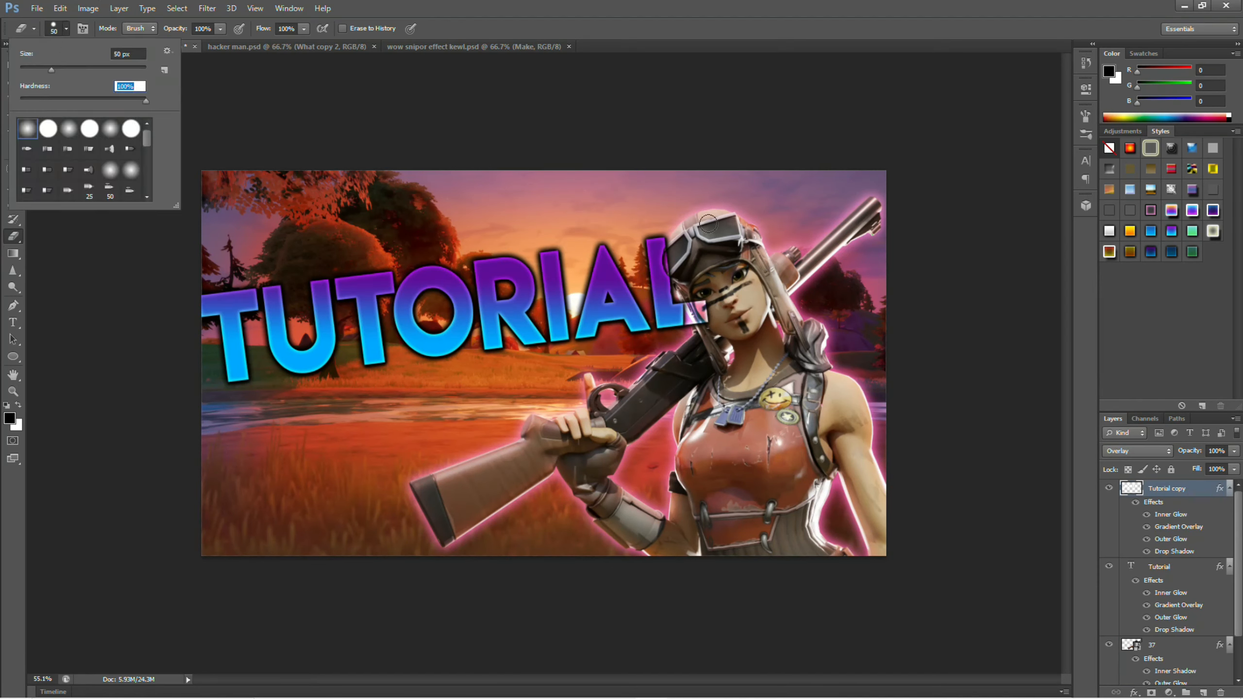
# Step: Erase parallel diagonal slashes across the remaining letters of the Tutorial copy layer, from the A back to the first T
pyautogui.moveTo(717, 206); pyautogui.dragTo(474, 428)
pyautogui.moveTo(563, 245); pyautogui.dragTo(412, 361)
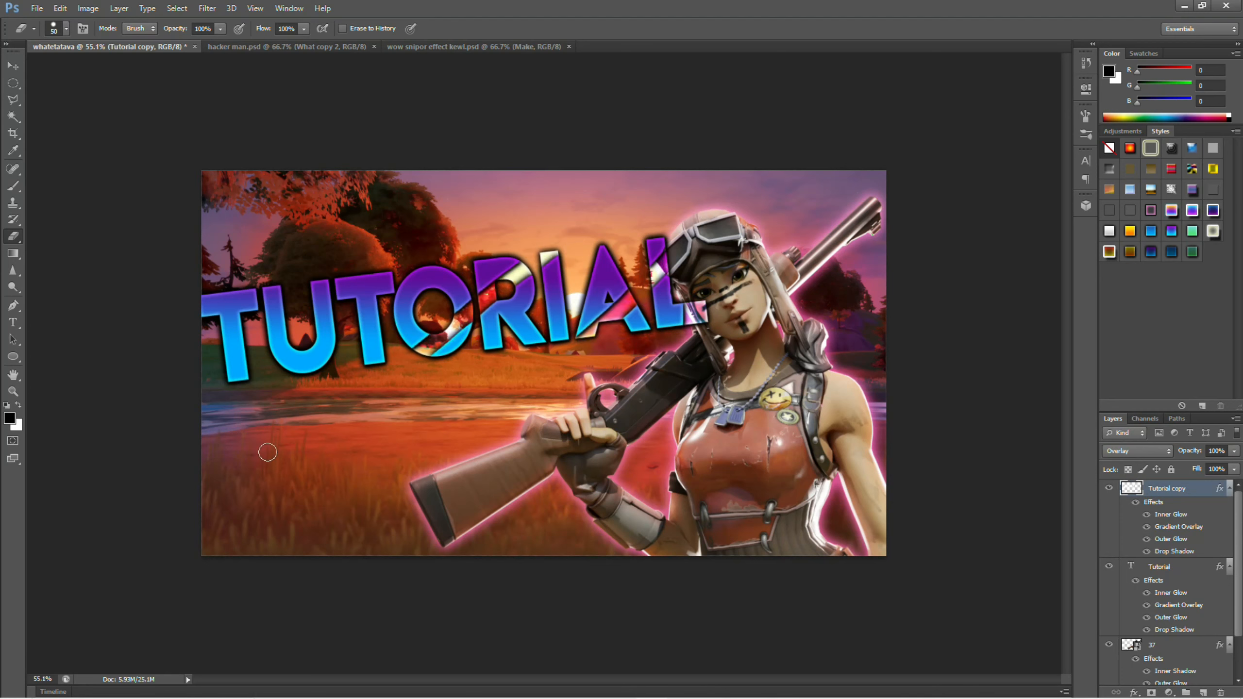
pyautogui.moveTo(434, 250); pyautogui.dragTo(276, 373)
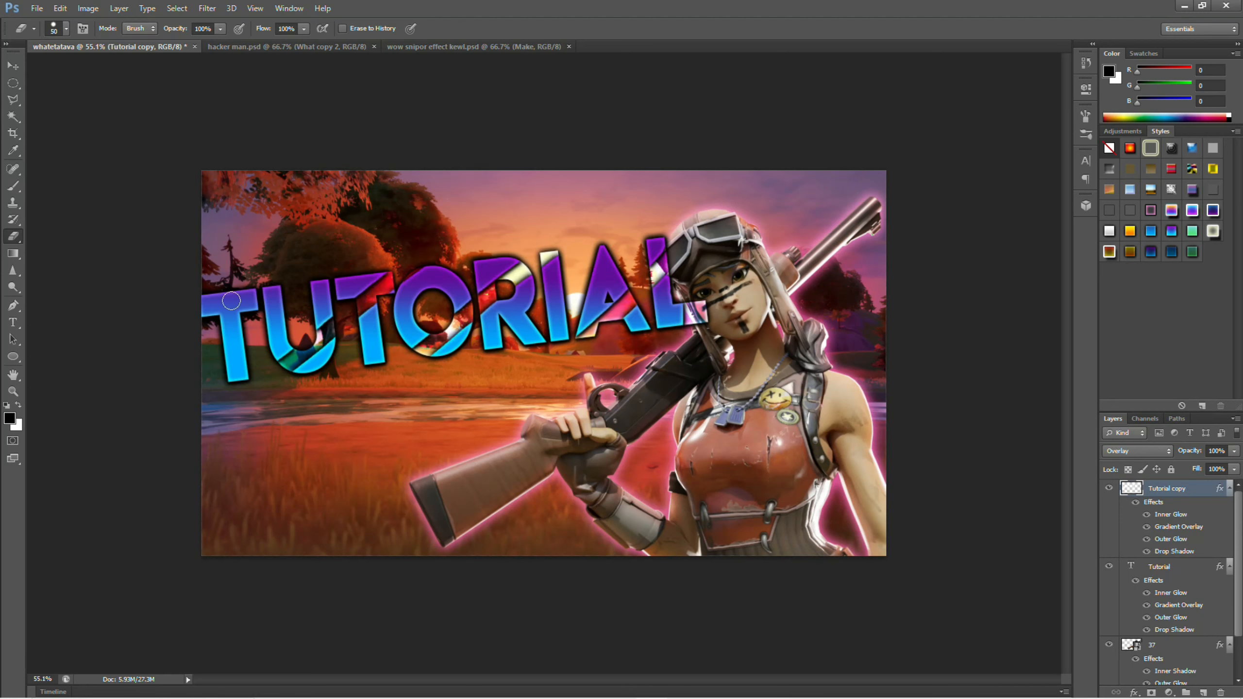
pyautogui.moveTo(258, 288); pyautogui.dragTo(200, 326)
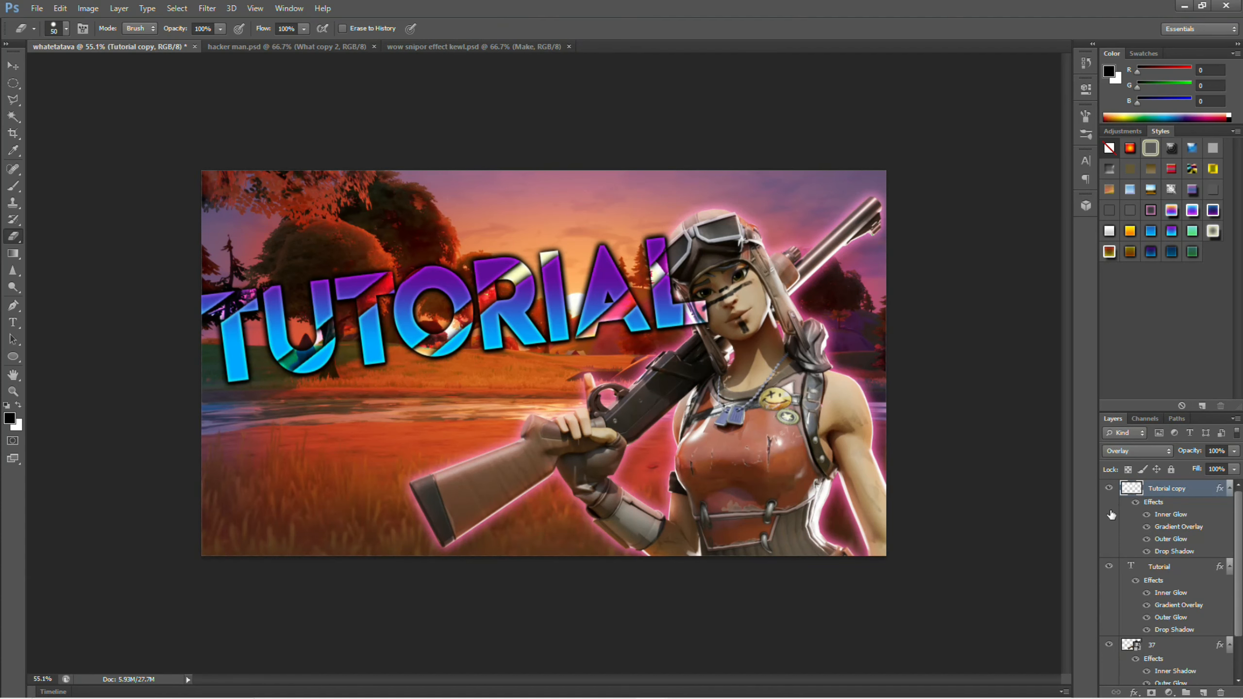
# Step: Add a new layer above Tutorial copy and set the Brush tool's foreground color to white (#ffffff)
pyautogui.hotkey('ctrl', 'shift', 'n')
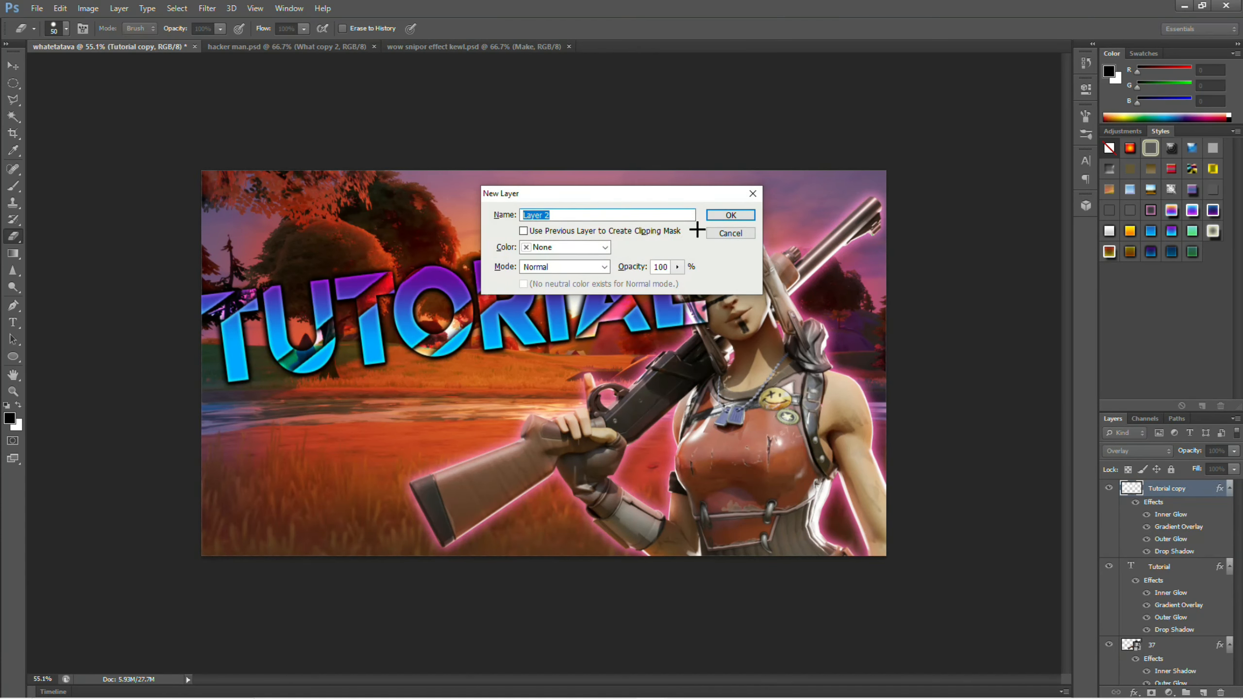
pyautogui.click(726, 214)
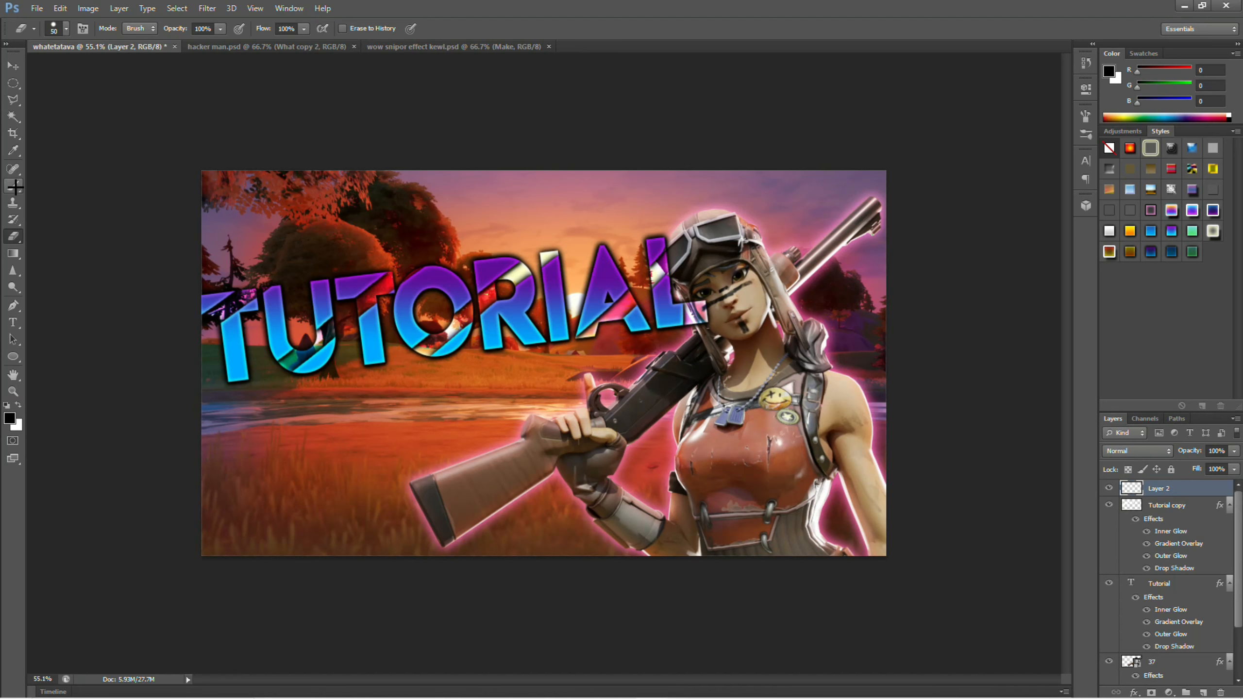
pyautogui.click(15, 186)
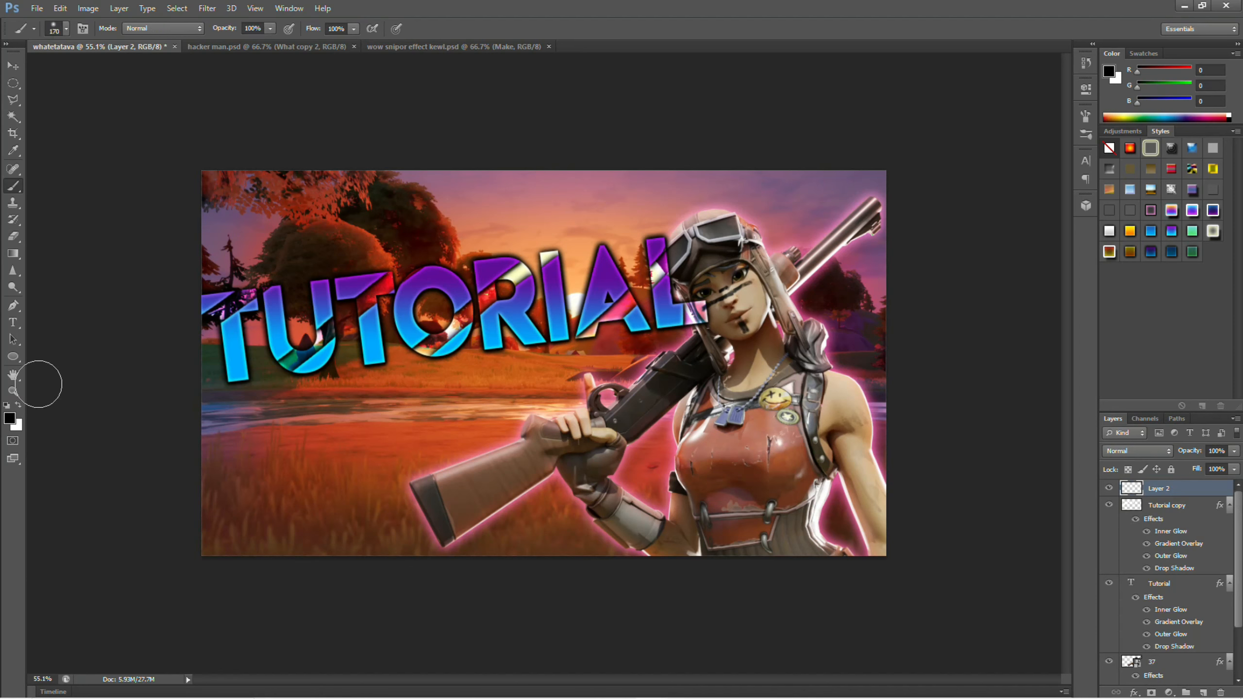
pyautogui.click(11, 417)
pyautogui.moveTo(881, 407); pyautogui.dragTo(730, 211)
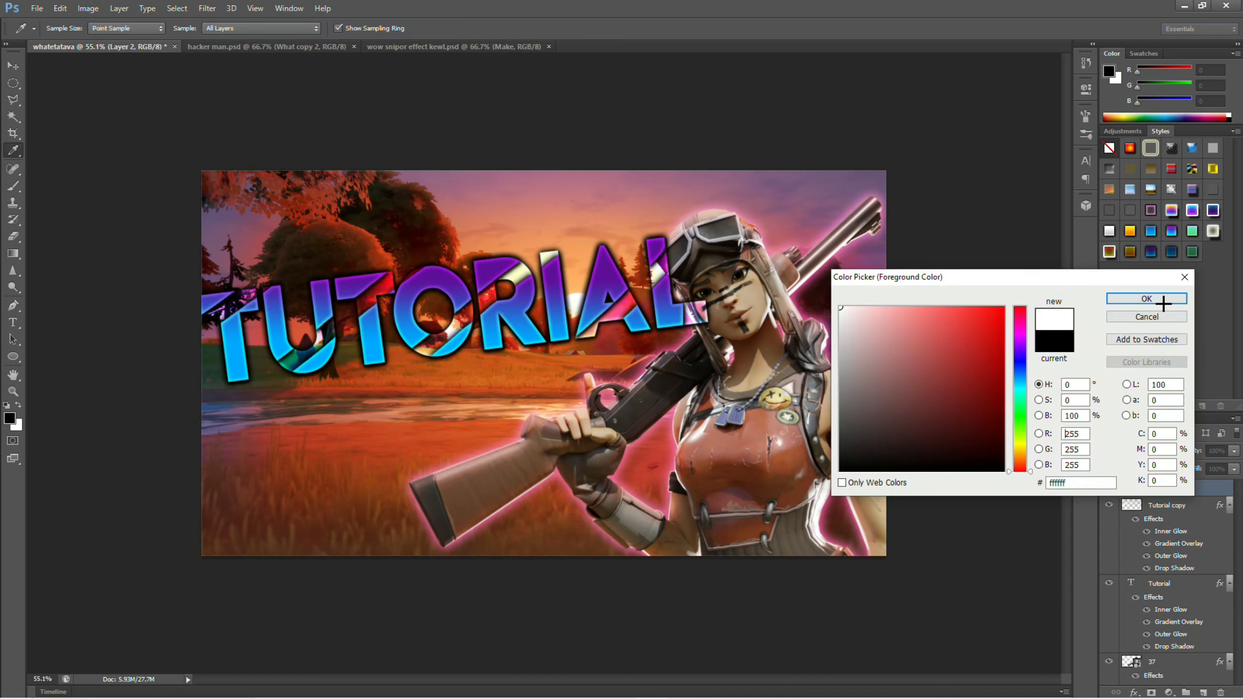
pyautogui.click(1163, 304)
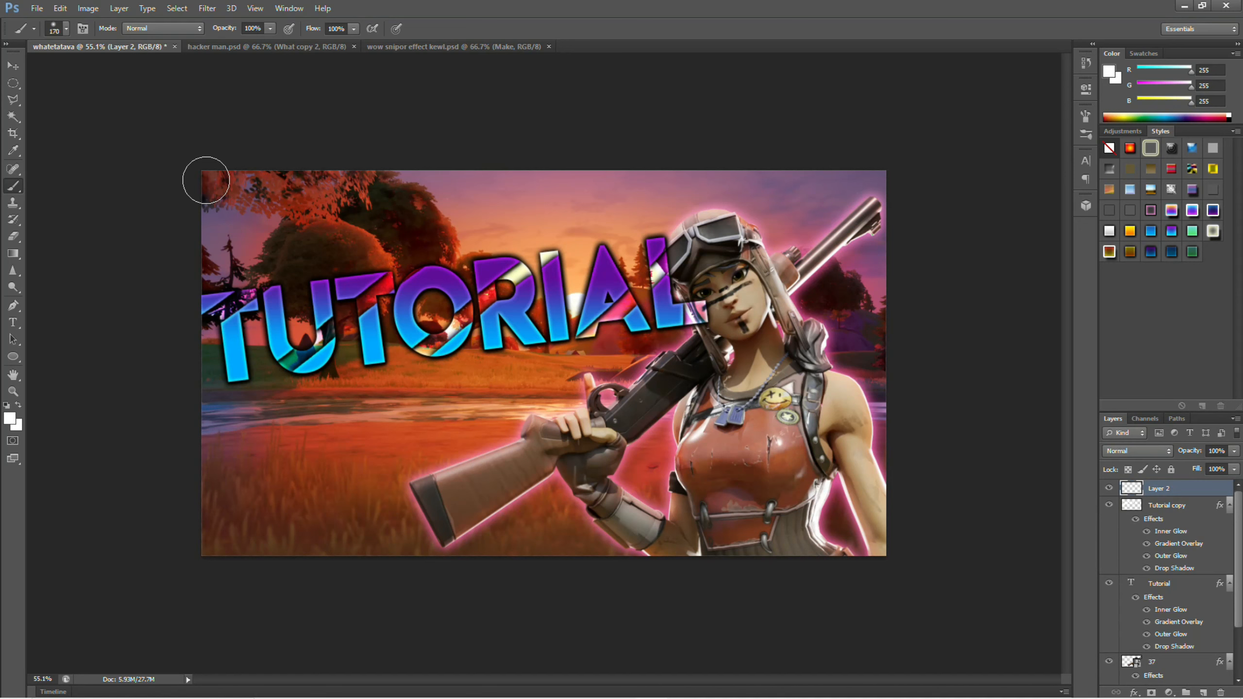
# Step: Paint a soft white border along all four canvas edges on Layer 2 with the 170 px brush
pyautogui.moveTo(206, 180)
pyautogui.mouseDown()
pyautogui.moveTo(876, 192)
pyautogui.moveTo(884, 178)
pyautogui.moveTo(874, 605)
pyautogui.mouseUp()
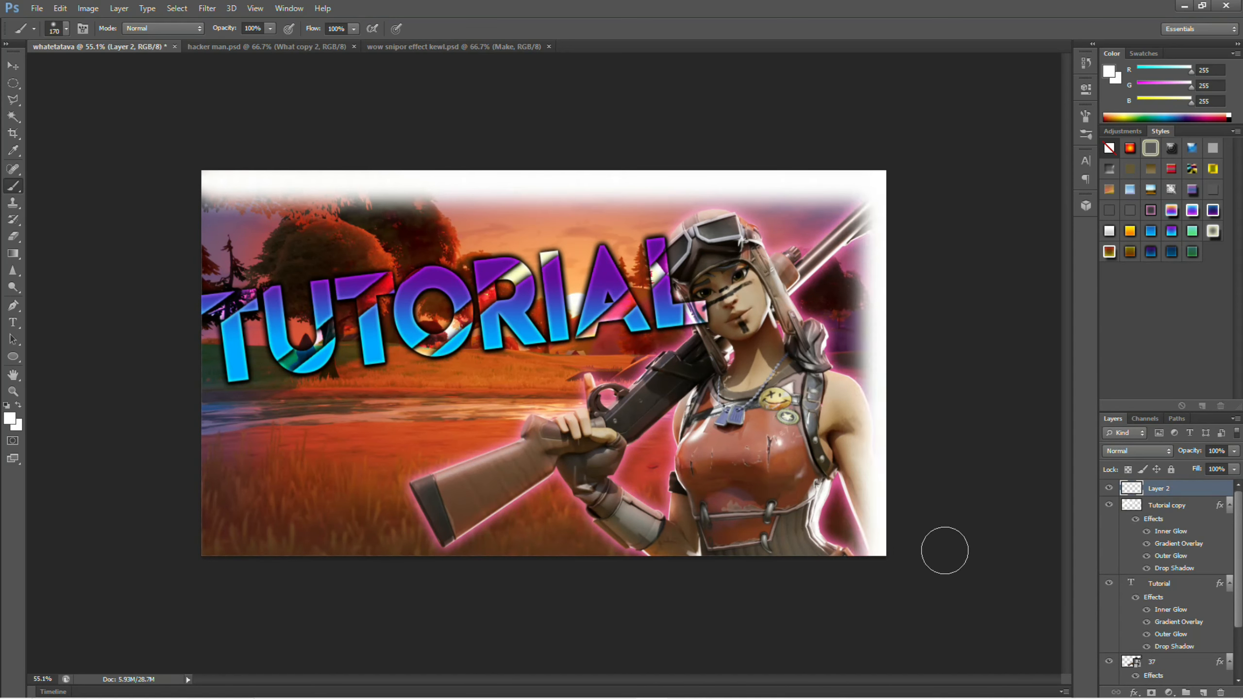
pyautogui.moveTo(945, 551)
pyautogui.mouseDown()
pyautogui.moveTo(721, 562)
pyautogui.moveTo(55, 544)
pyautogui.mouseUp()
pyautogui.moveTo(194, 585); pyautogui.dragTo(202, 9)
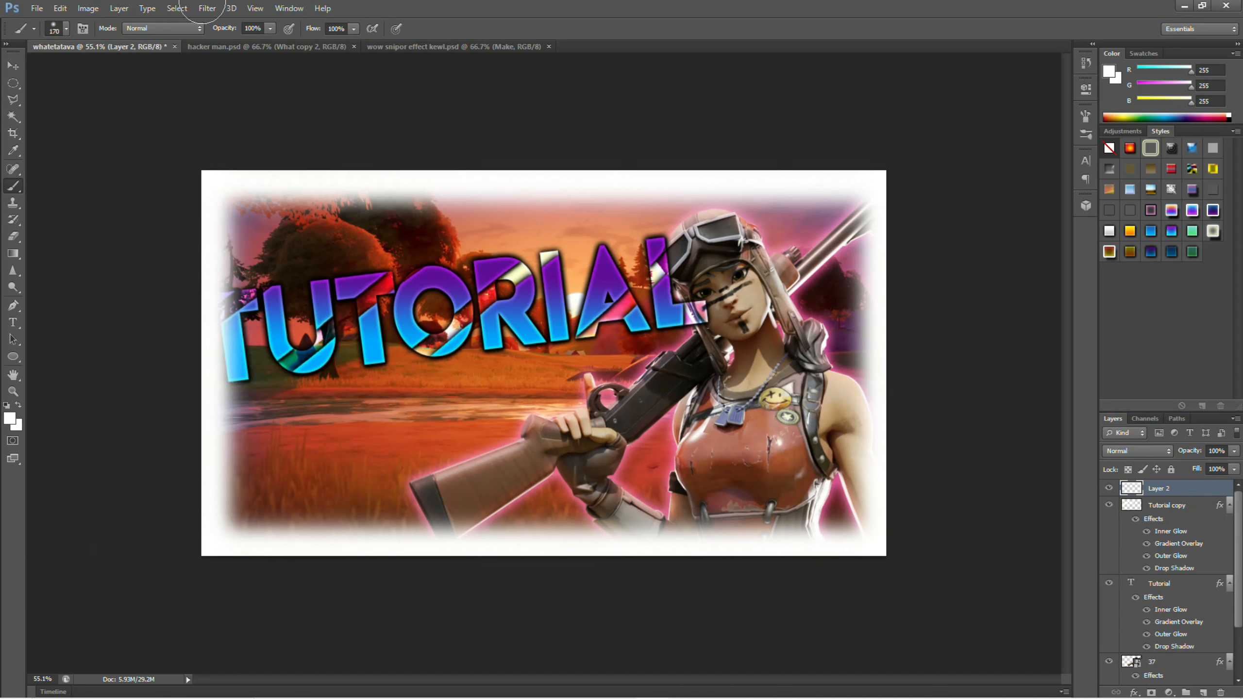
# Step: Try the Overlay blend mode on the soft white border layer and undo it
pyautogui.click(1168, 449)
pyautogui.click(1116, 273)
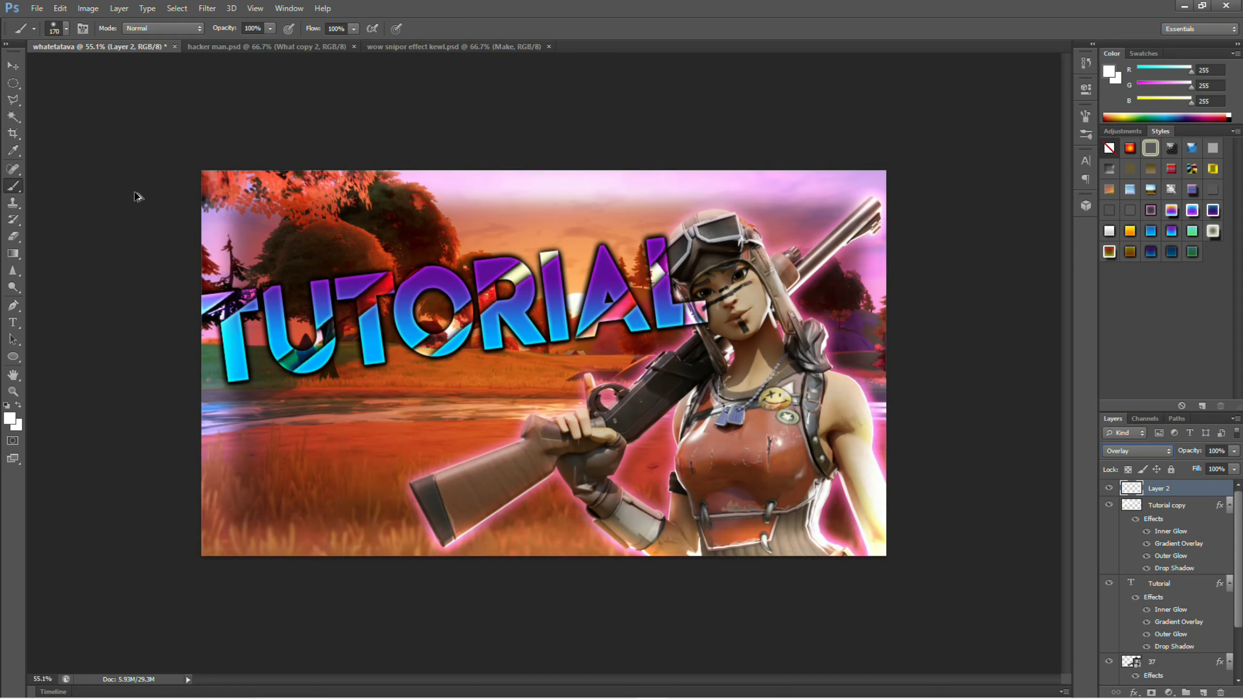
pyautogui.hotkey('shift', 'alt', 'n')
# Step: Paint a hard-edged white border around the canvas at 100% brush hardness and set Layer 2 to Overlay
pyautogui.click(66, 28)
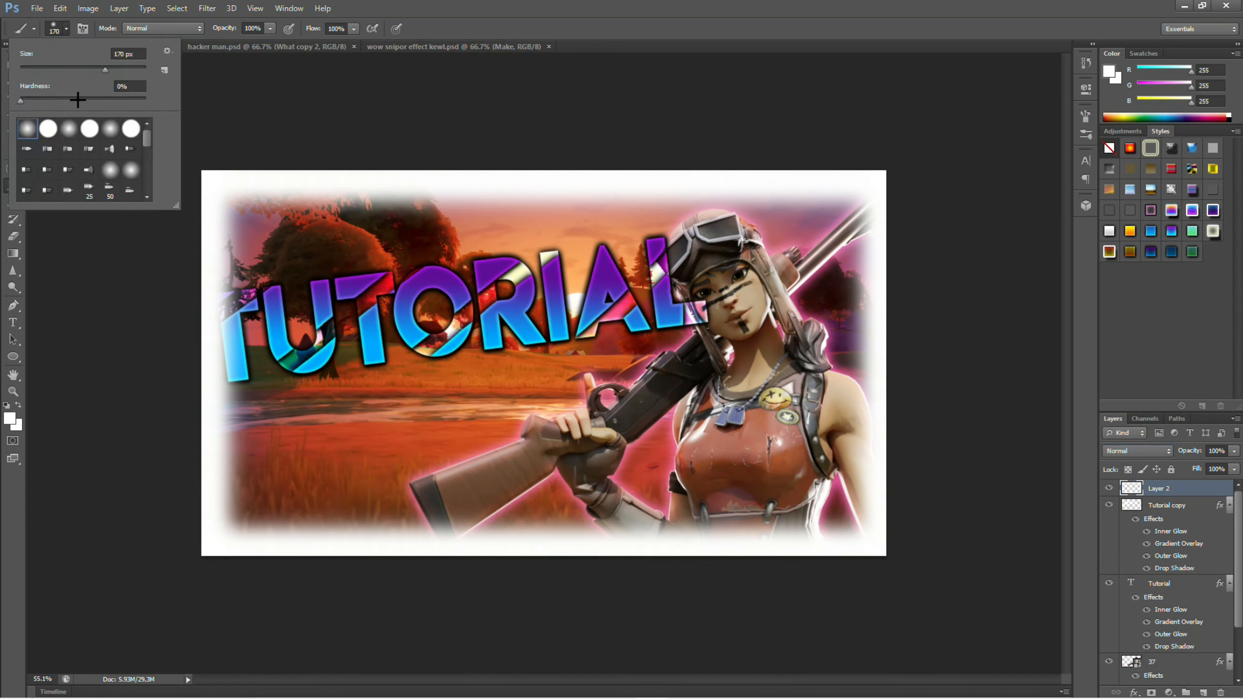
pyautogui.moveTo(23, 99); pyautogui.dragTo(147, 101)
pyautogui.moveTo(207, 174)
pyautogui.mouseDown()
pyautogui.moveTo(197, 602)
pyautogui.moveTo(197, 550)
pyautogui.moveTo(1030, 558)
pyautogui.moveTo(874, 569)
pyautogui.moveTo(894, 222)
pyautogui.moveTo(704, 161)
pyautogui.moveTo(240, 162)
pyautogui.mouseUp()
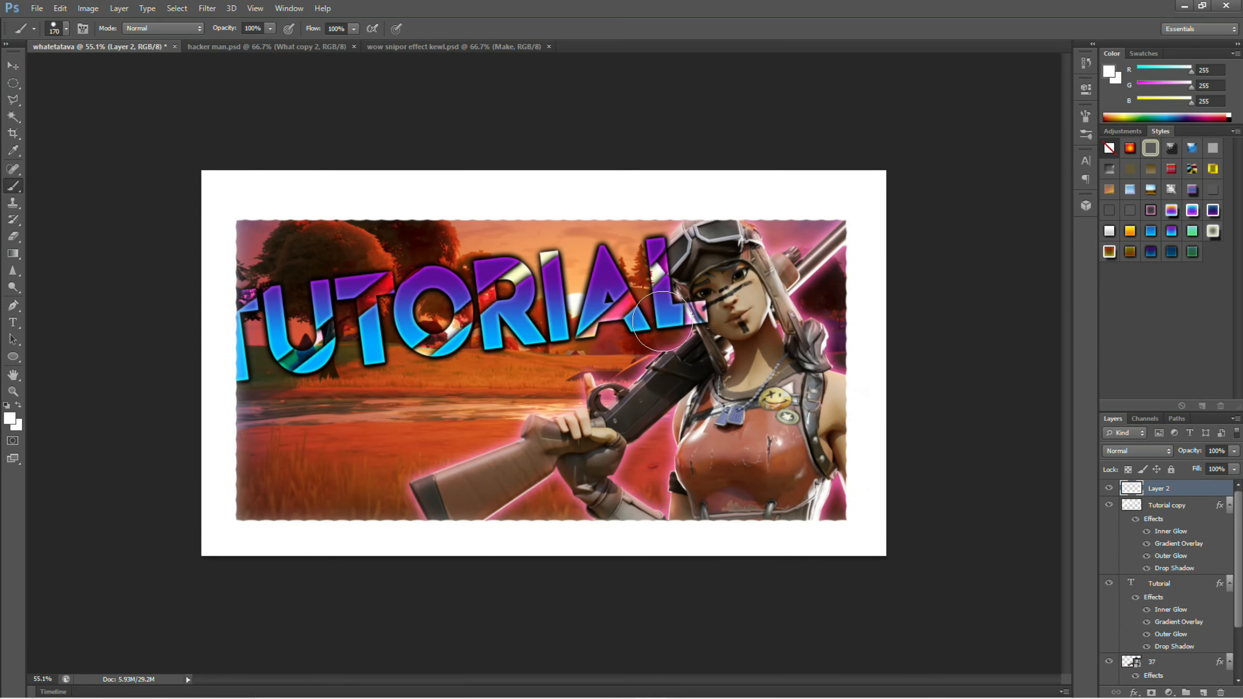
pyautogui.click(1138, 450)
pyautogui.click(1118, 276)
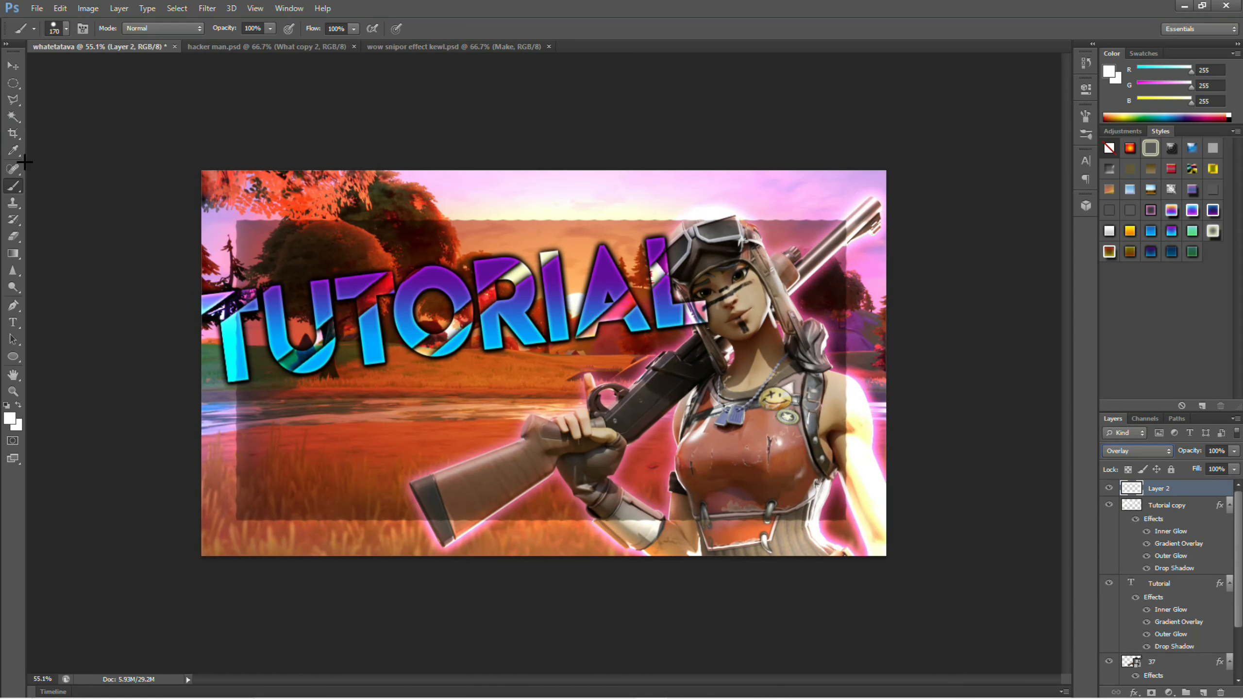
# Step: Clean up the inner edge of the white border on Layer 2 with the 50 px eraser
pyautogui.click(13, 236)
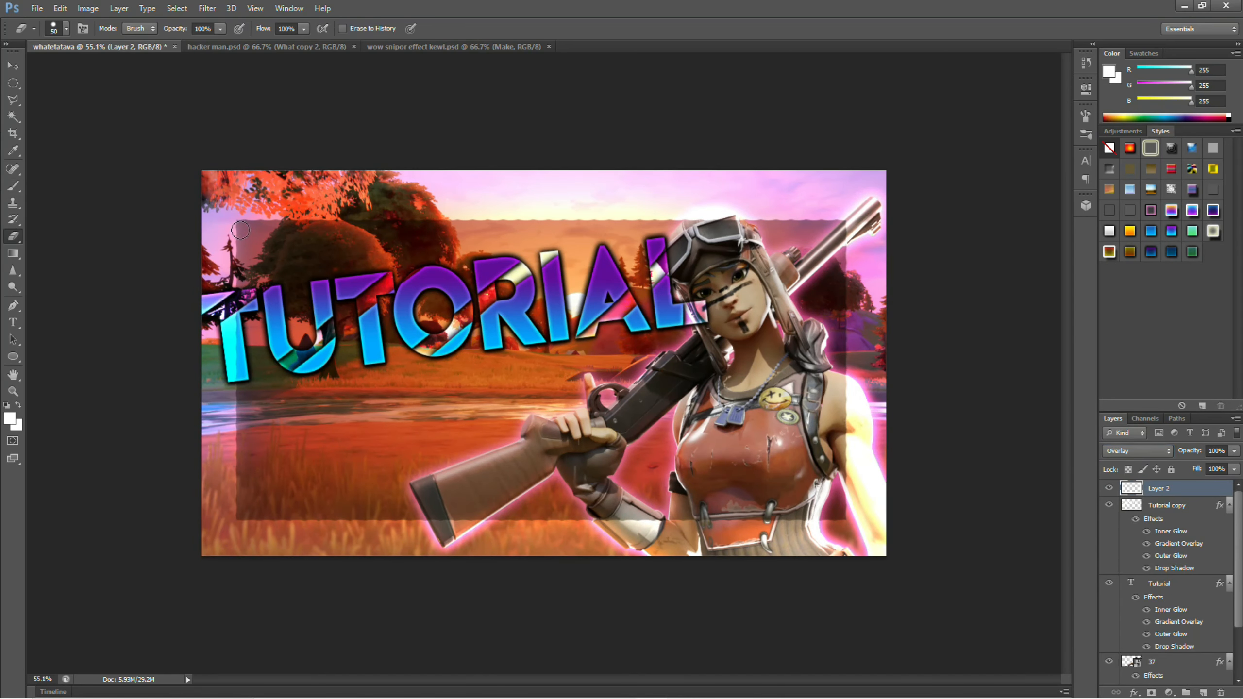
pyautogui.moveTo(241, 230)
pyautogui.mouseDown()
pyautogui.moveTo(237, 523)
pyautogui.moveTo(847, 521)
pyautogui.moveTo(853, 211)
pyautogui.moveTo(734, 223)
pyautogui.mouseUp()
pyautogui.moveTo(527, 223); pyautogui.dragTo(240, 220)
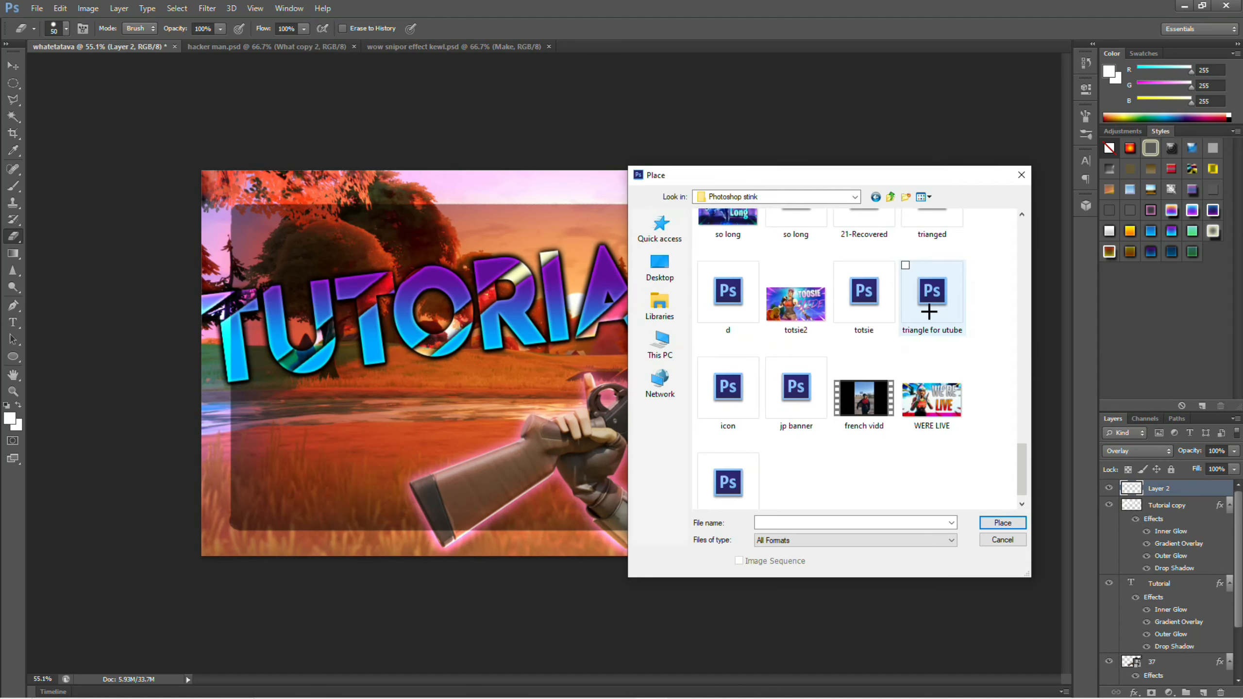
# Step: Place the "triangle for utube" file and scale its white triangles to cover the whole canvas
pyautogui.click(929, 311)
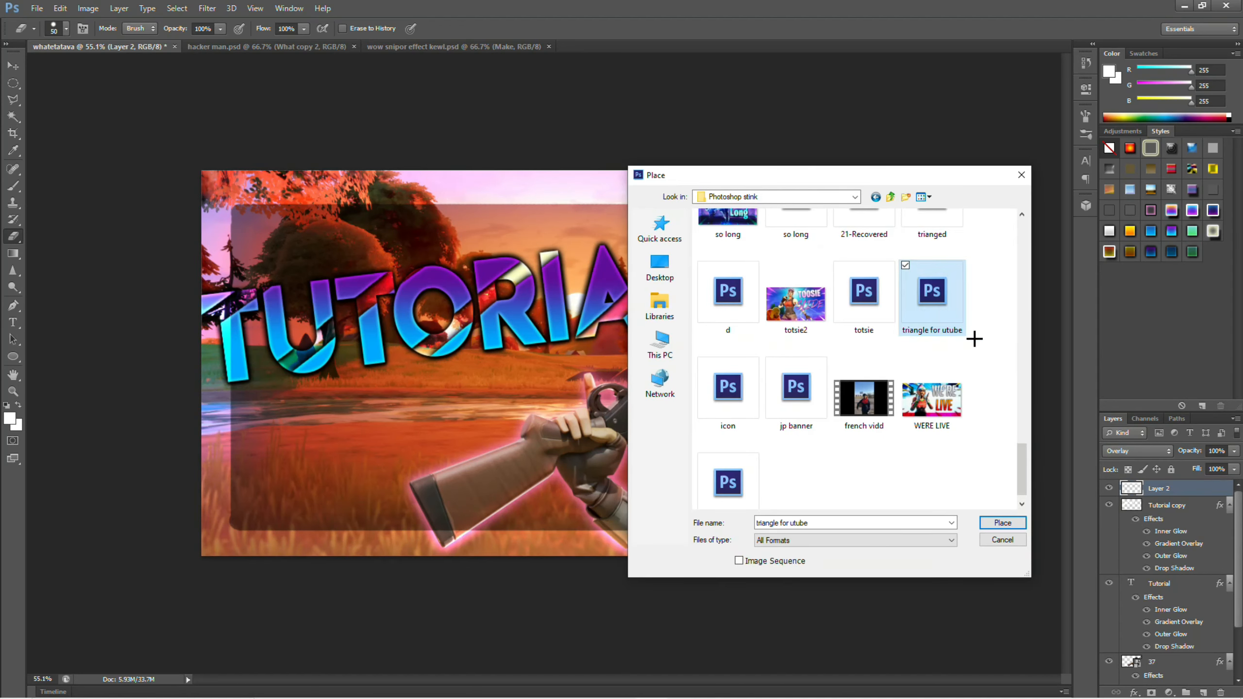
pyautogui.click(1002, 522)
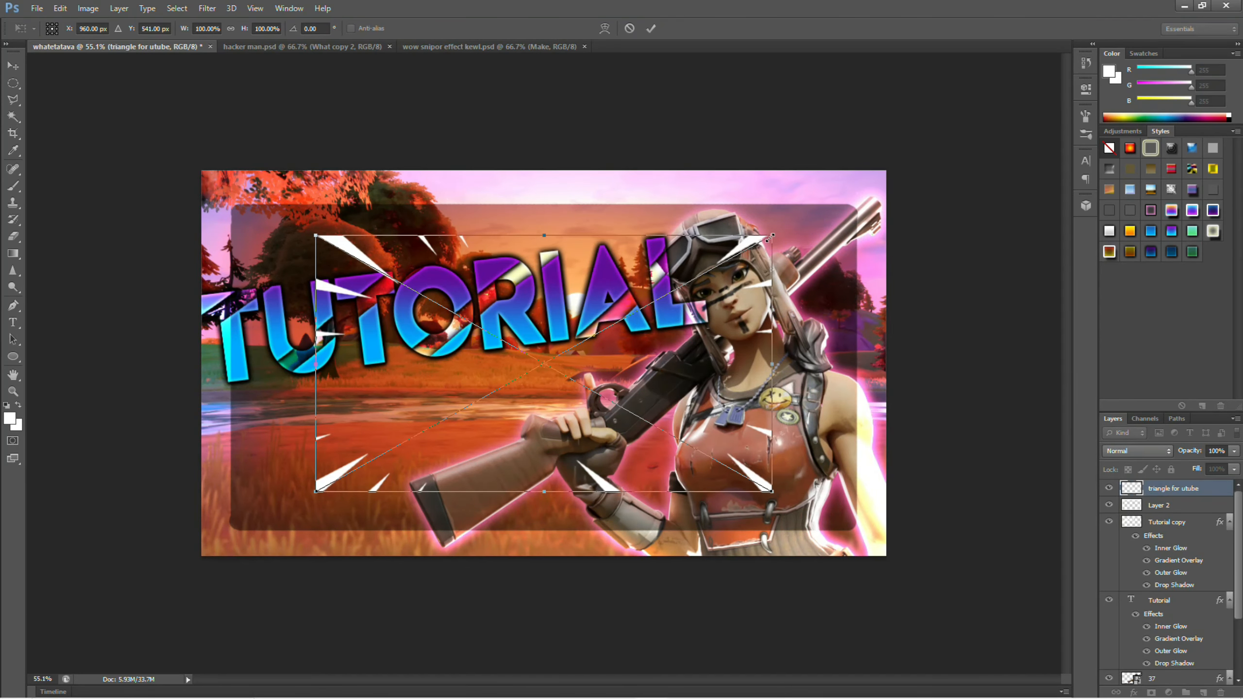
pyautogui.moveTo(770, 237); pyautogui.dragTo(886, 171)
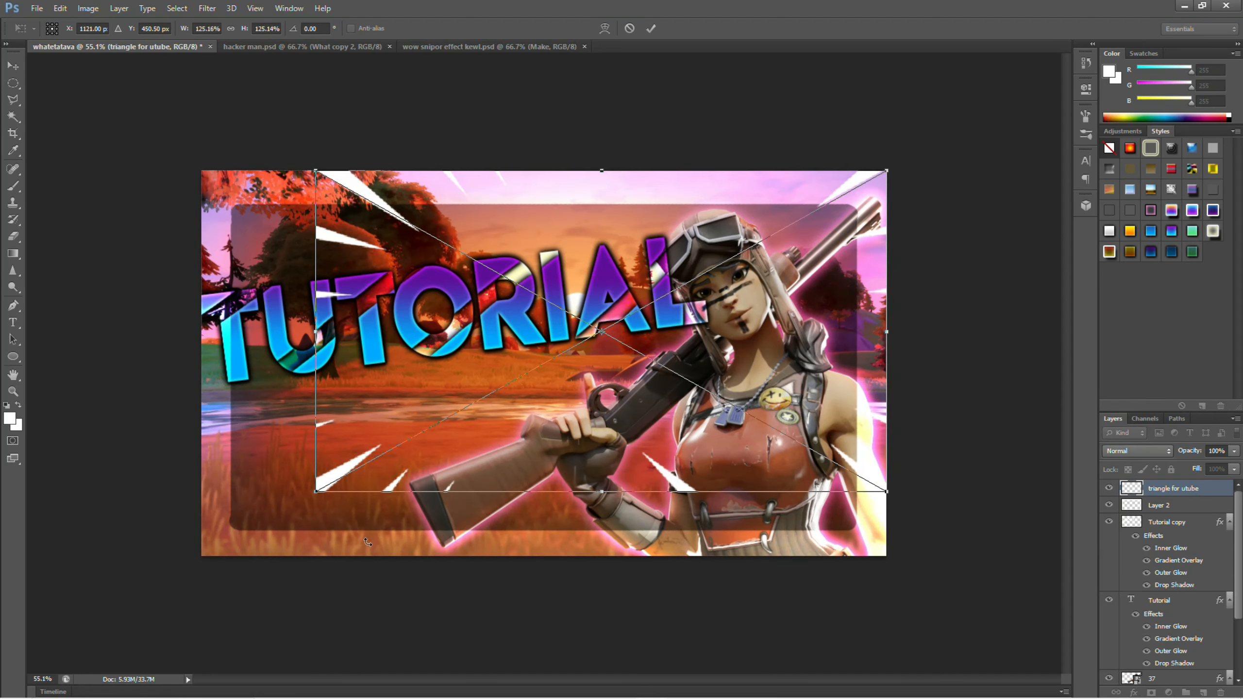
pyautogui.press('Return')
pyautogui.press('b')
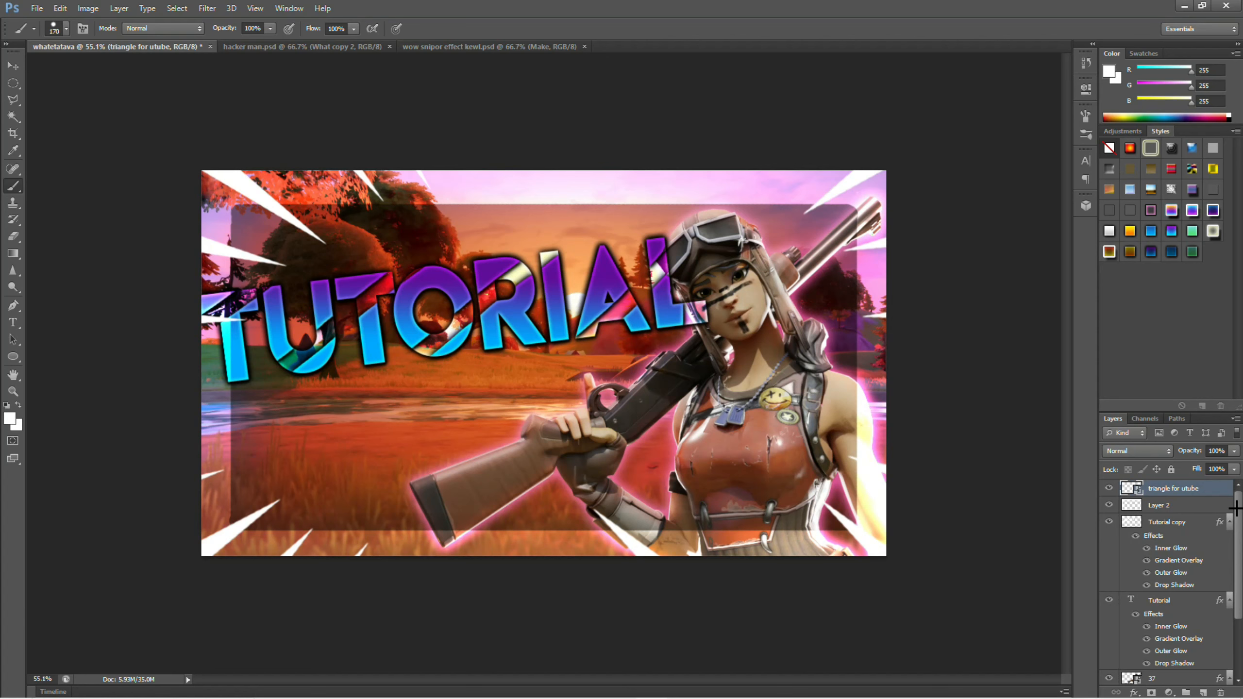
pyautogui.moveTo(798, 244)
pyautogui.mouseDown()
pyautogui.moveTo(812, 254)
pyautogui.moveTo(851, 241)
pyautogui.moveTo(808, 286)
pyautogui.moveTo(771, 226)
pyautogui.moveTo(788, 246)
pyautogui.mouseUp()
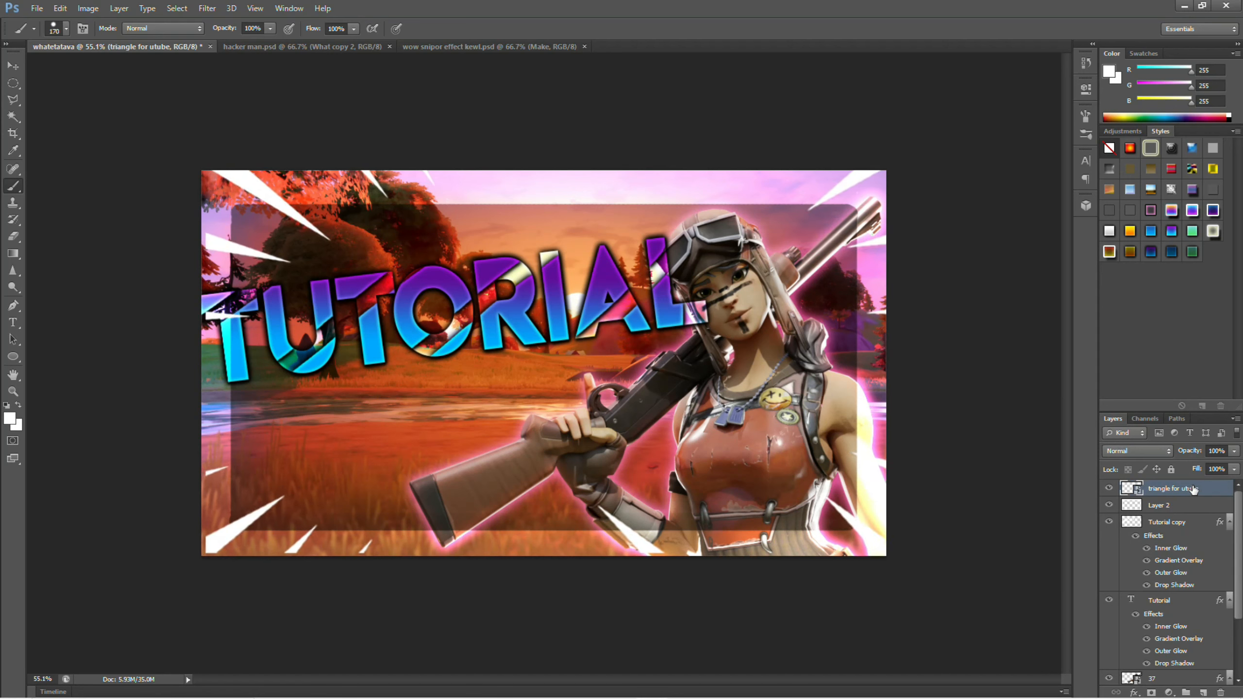
# Step: Try the yellow and blue style presets on the triangles, apply the purple-to-blue one, and nudge them slightly toward the canvas's left edge
pyautogui.click(1130, 235)
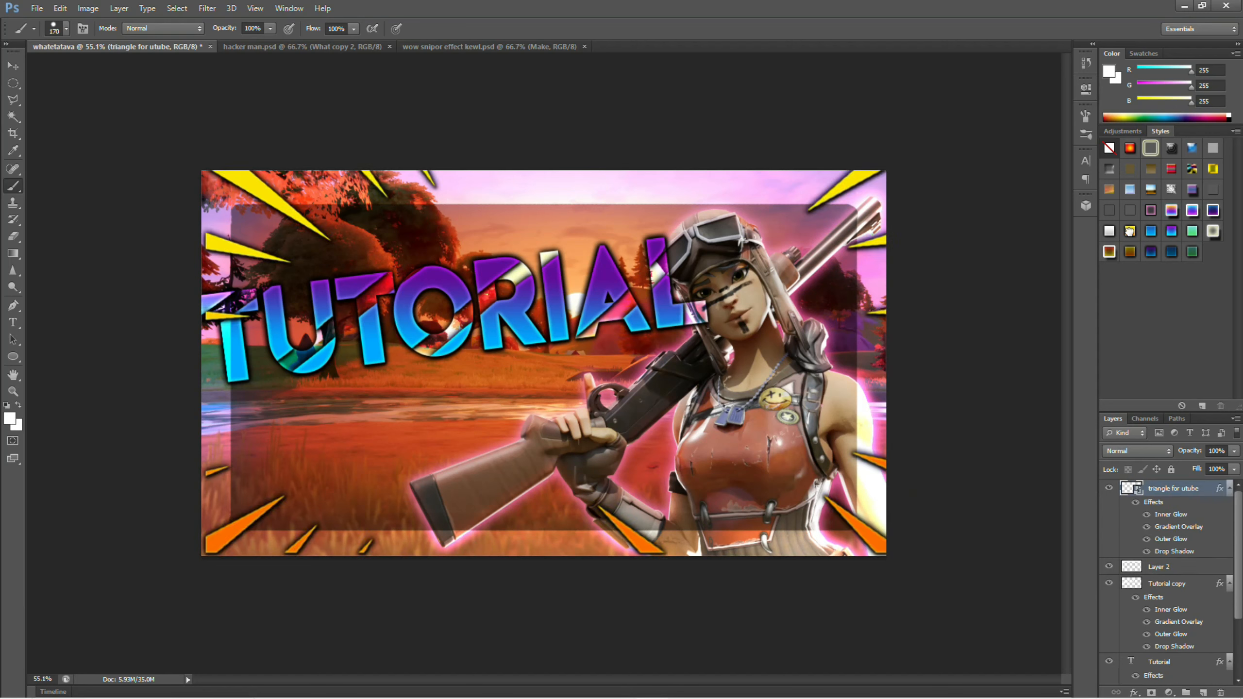
pyautogui.click(1151, 230)
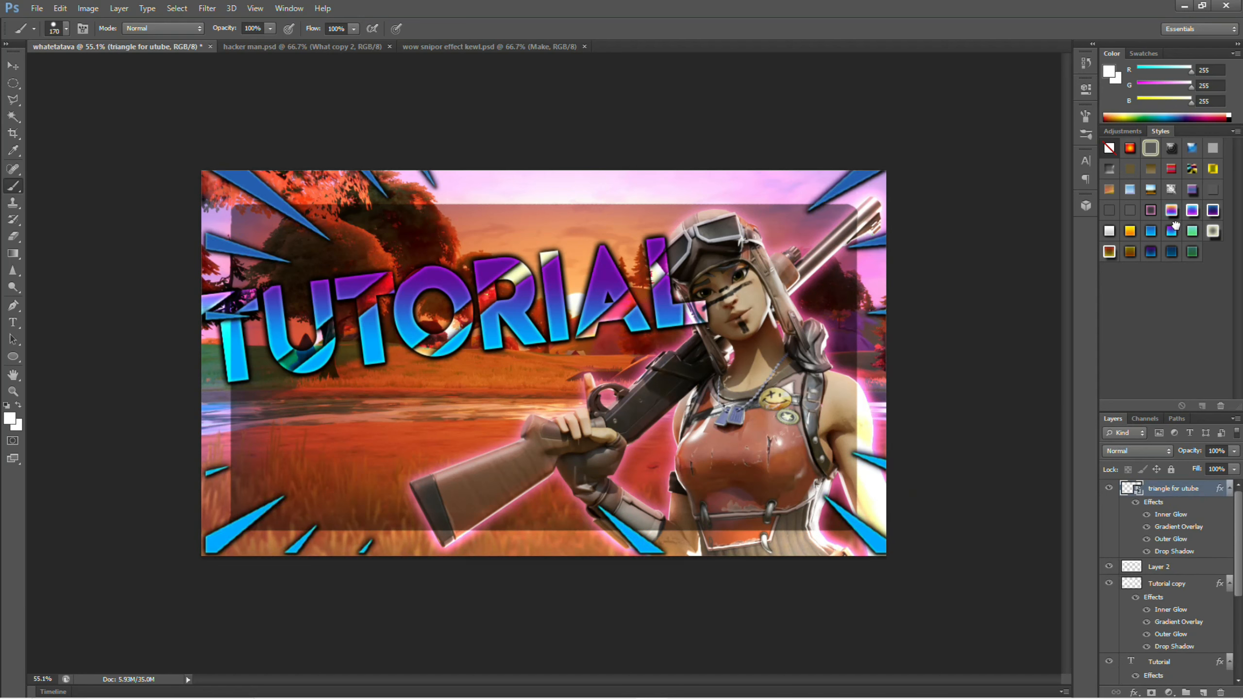
pyautogui.click(1173, 227)
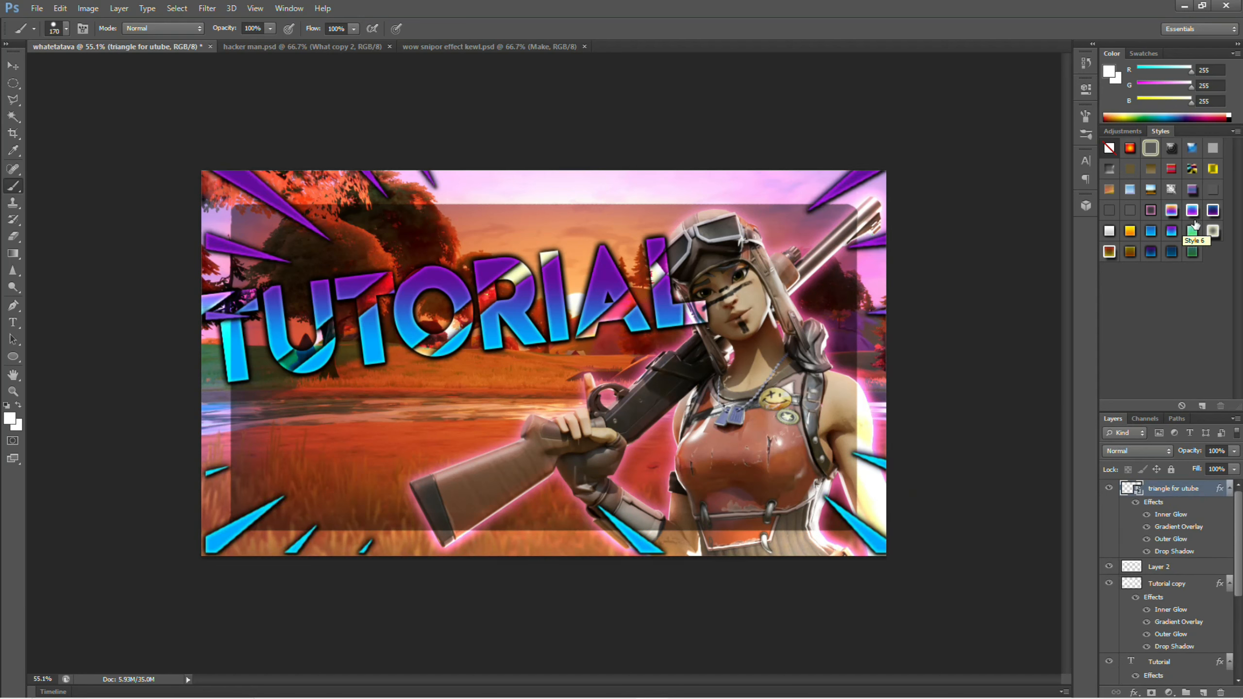
pyautogui.moveTo(826, 282); pyautogui.dragTo(820, 284)
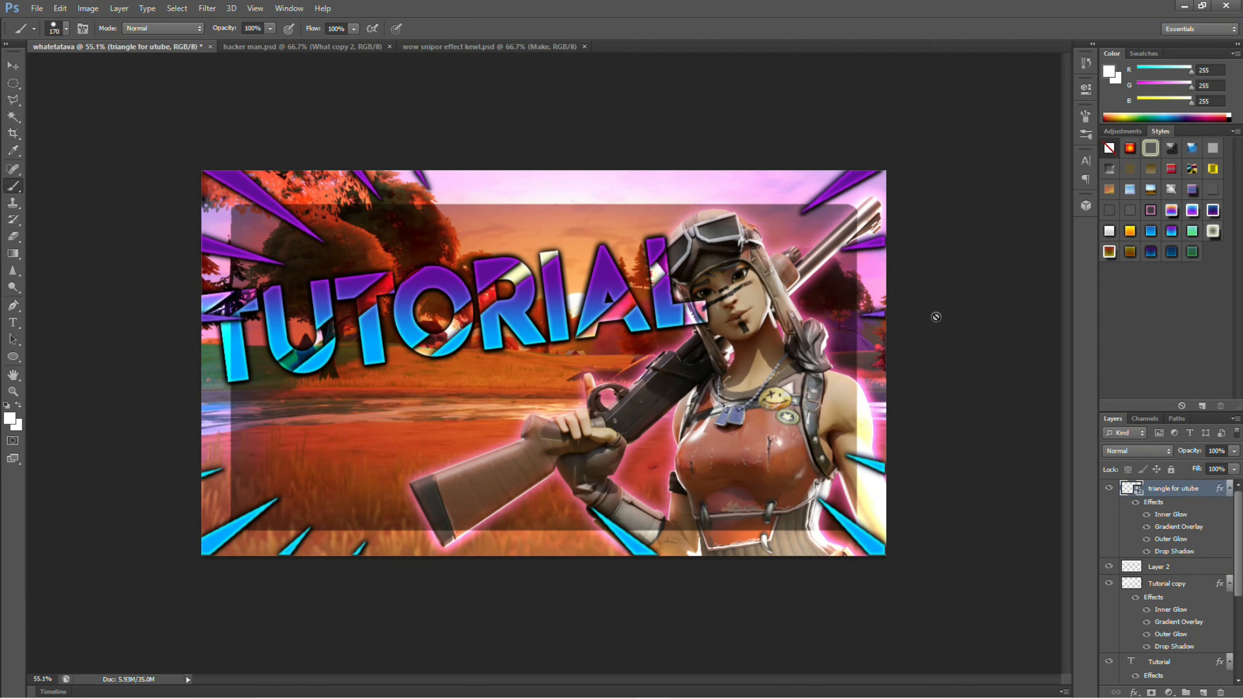
# Step: Copy the layer style from the Tutorial copy layer and paste it onto the triangle for utube layer
pyautogui.click(1175, 587)
pyautogui.scroll(-2, 1169, 590)
pyautogui.click(1173, 588)
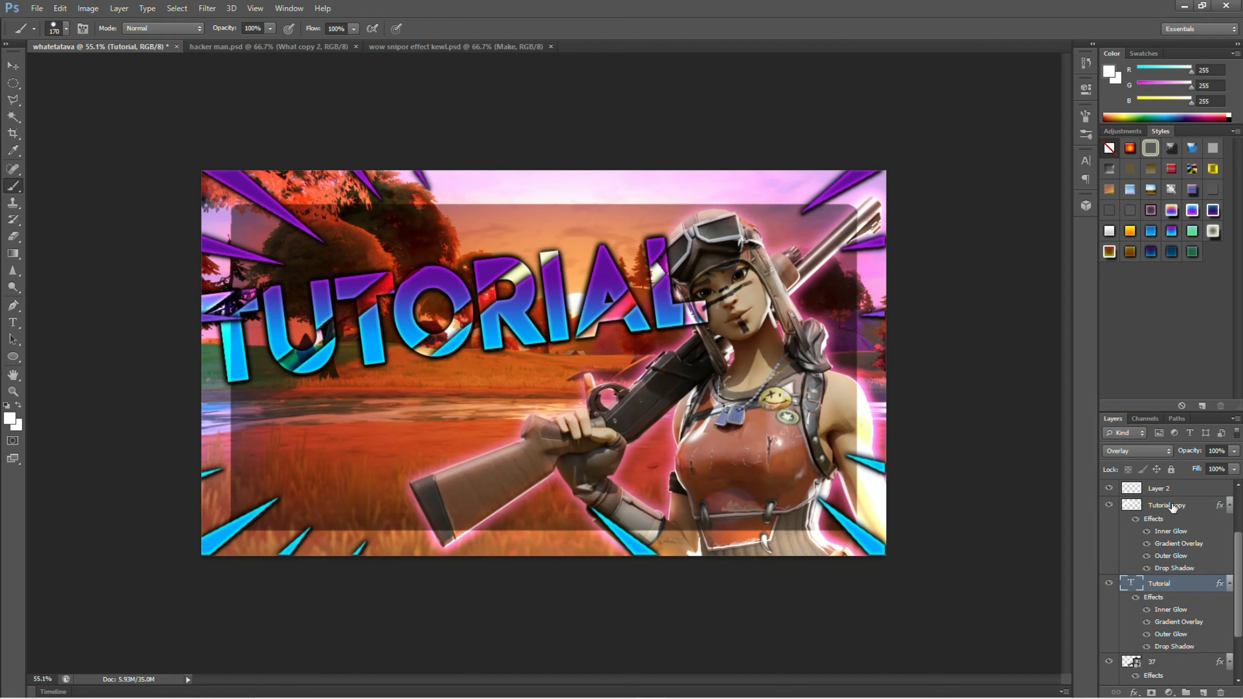
pyautogui.click(1169, 515)
pyautogui.click(1159, 587)
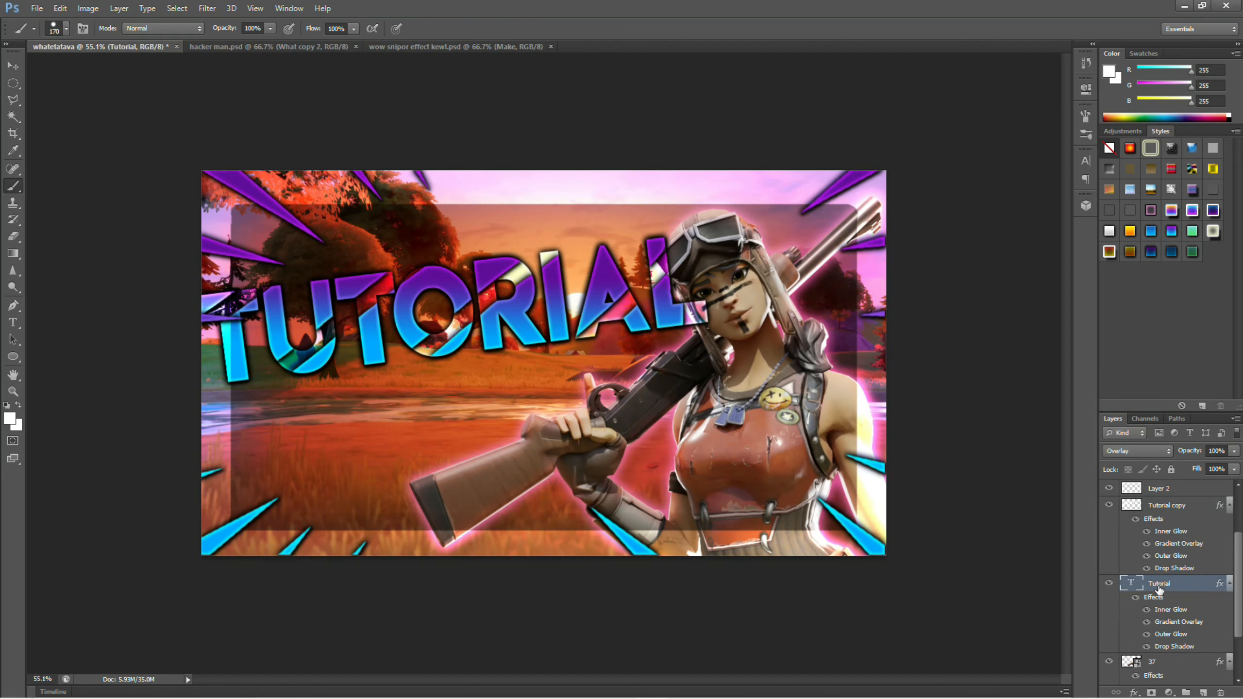
pyautogui.click(1170, 507)
pyautogui.rightClick(1169, 507)
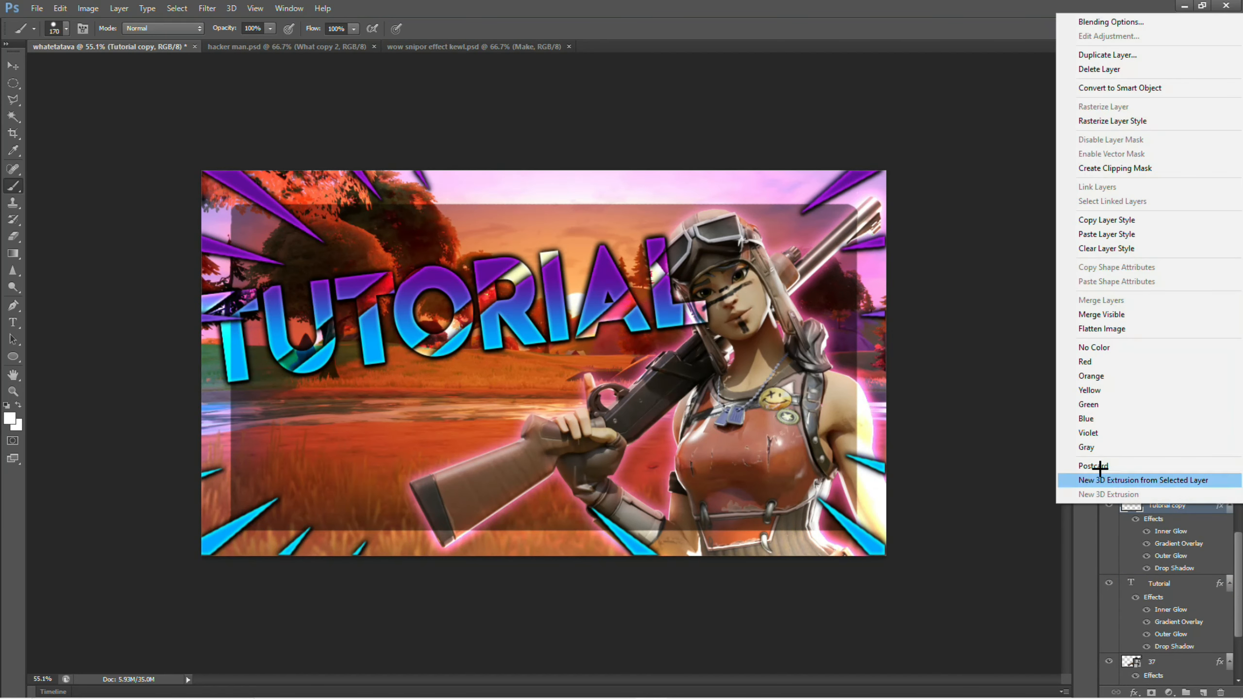
pyautogui.click(1107, 234)
pyautogui.click(1156, 491)
pyautogui.rightClick(1156, 491)
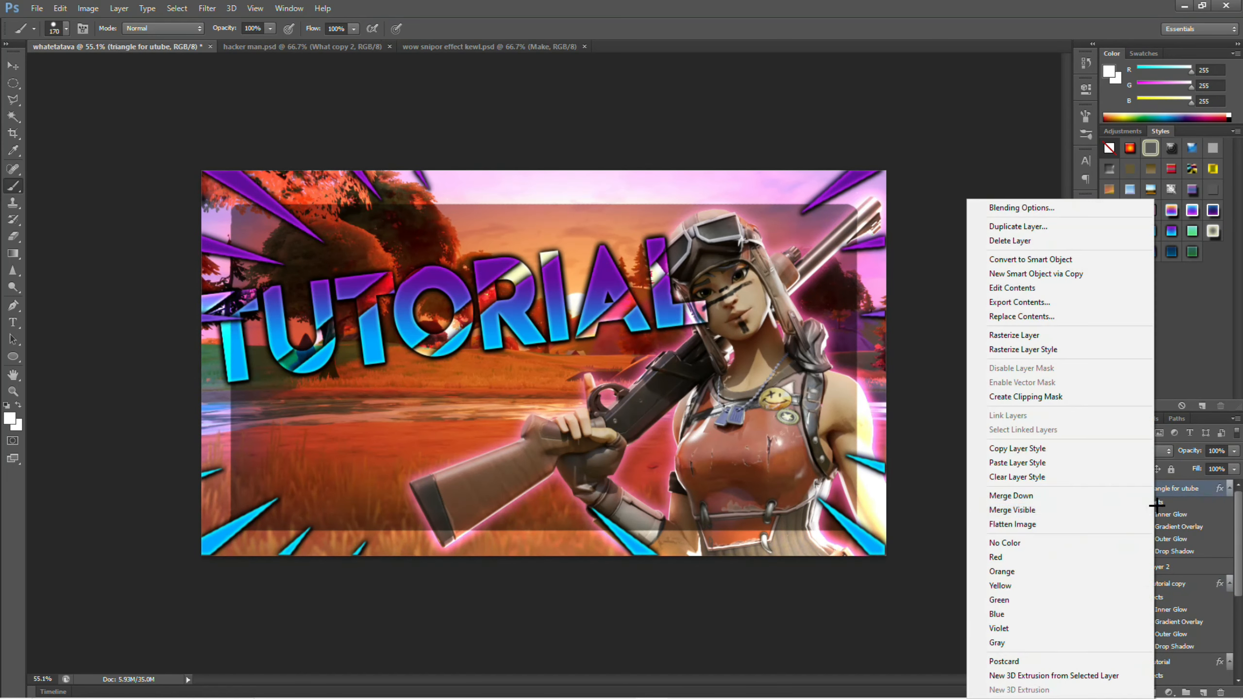
pyautogui.click(1018, 464)
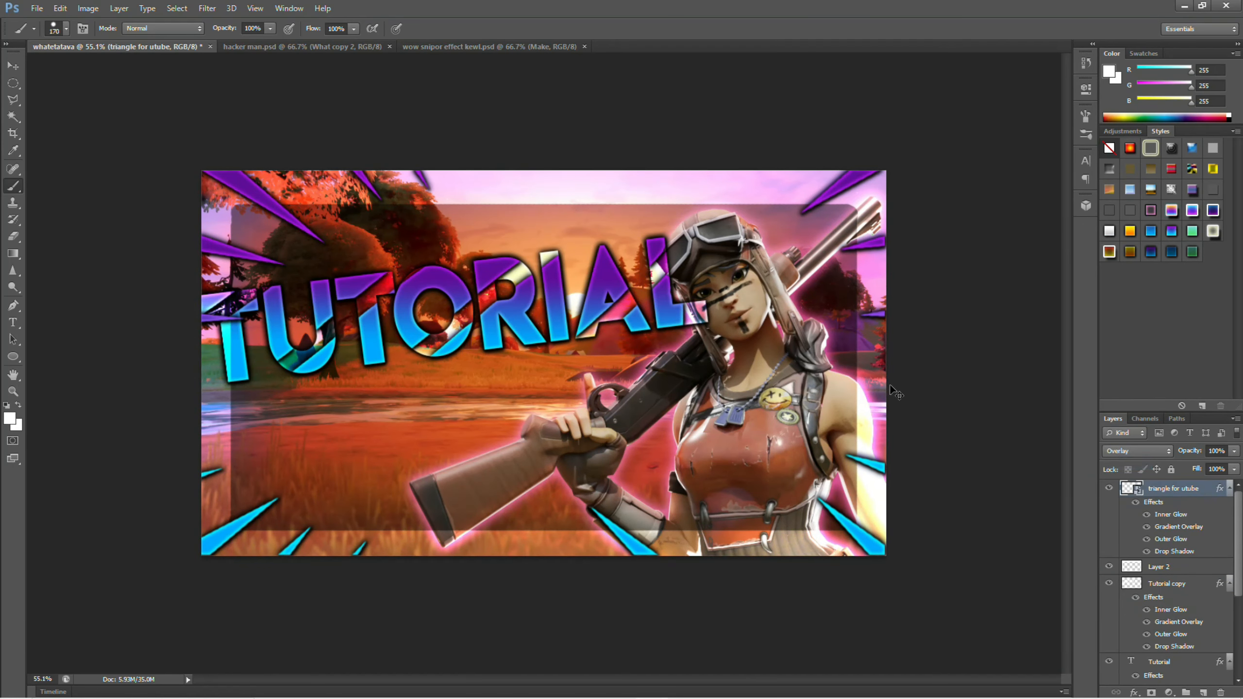
# Step: Enlarge the triangle for utube layer slightly past the canvas edge and move it beneath Layer 2
pyautogui.hotkey('ctrl', 't')
pyautogui.moveTo(886, 168); pyautogui.dragTo(891, 165)
pyautogui.press('Return')
pyautogui.hotkey('ctrl', '[')
pyautogui.press('e')
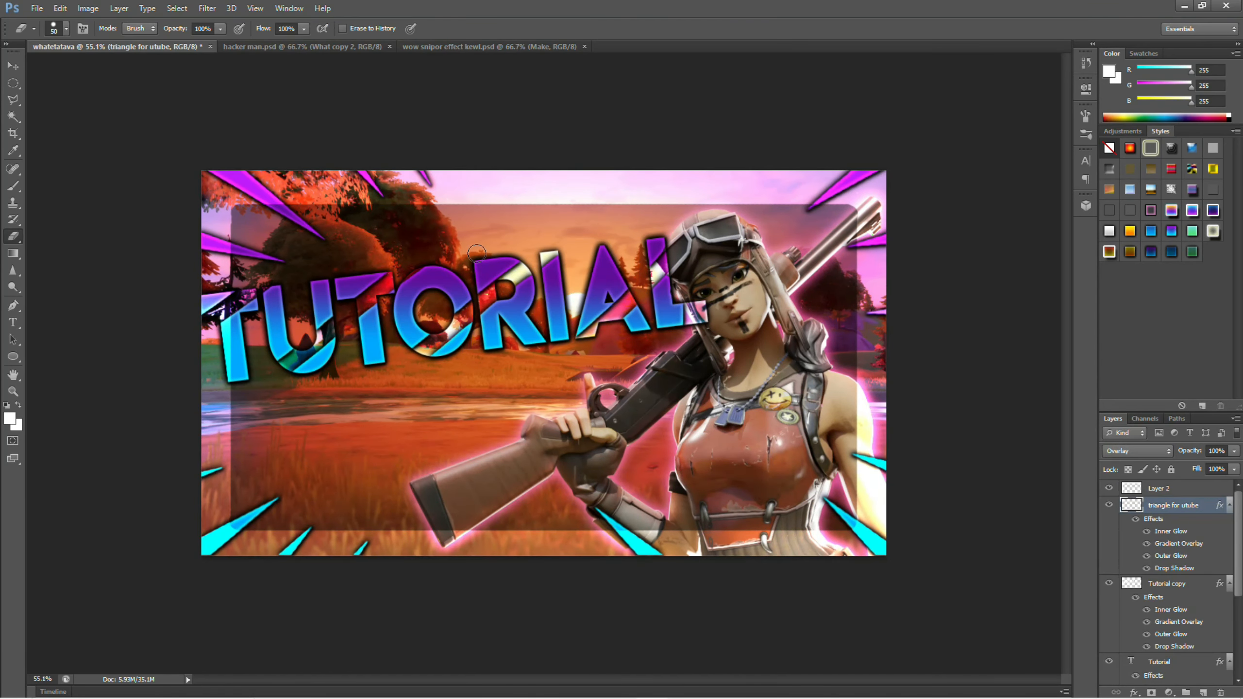